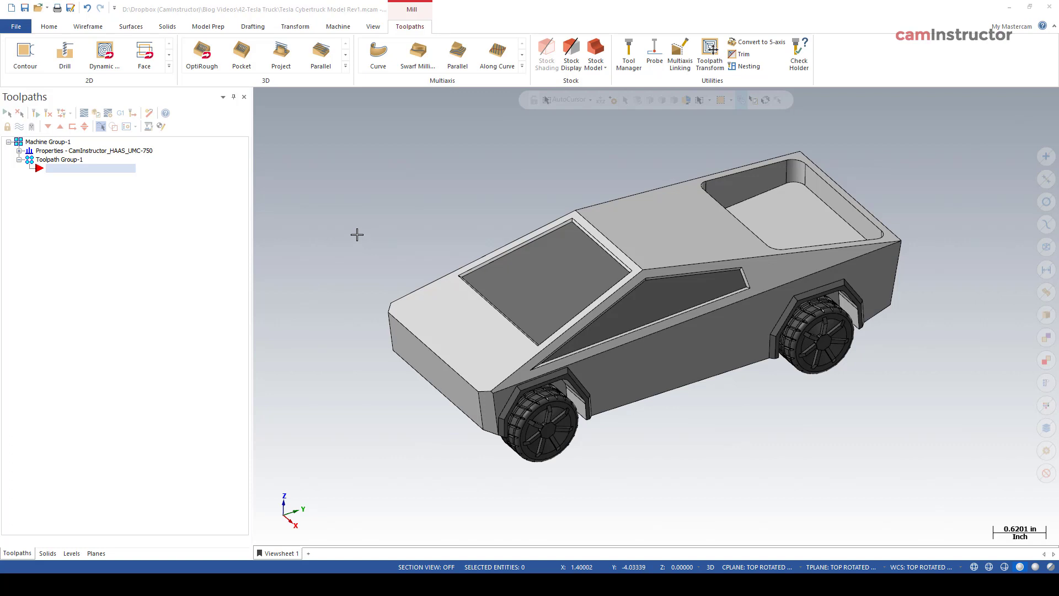
Step: Switch to the Home tab in the Mastercam Mill window with the Cybertruck model
click(49, 27)
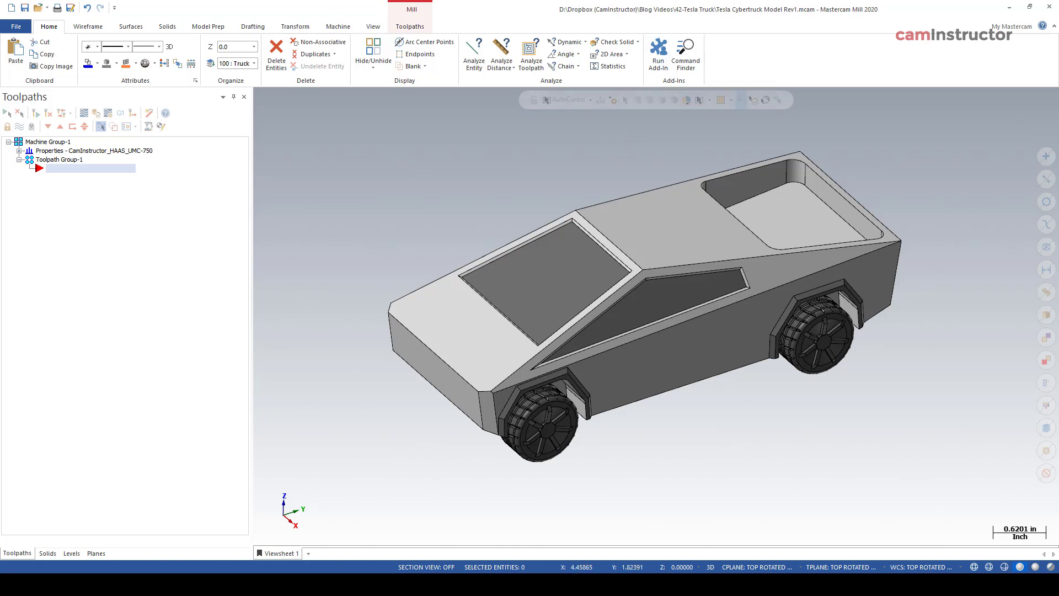
Step: Switch to the empty Mastercam Design window and start Wireframe Raster to Vector
click(452, 534)
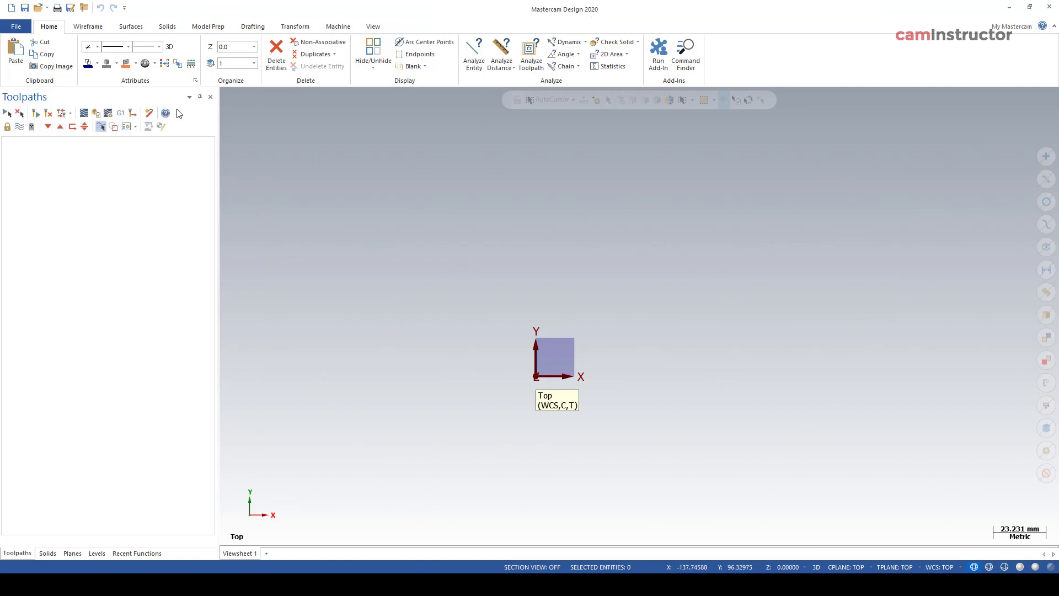
click(88, 26)
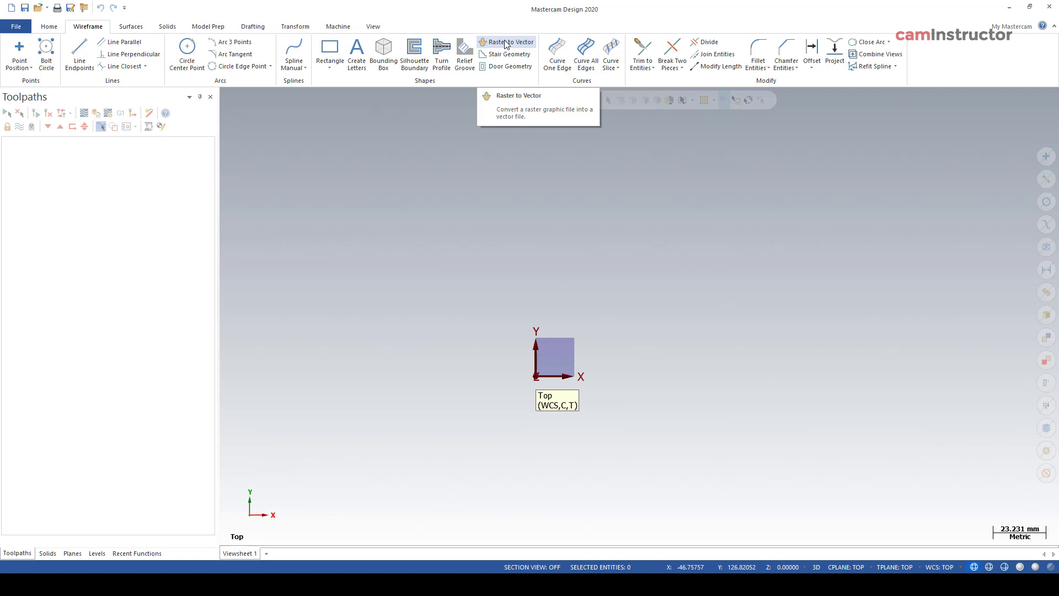
click(505, 44)
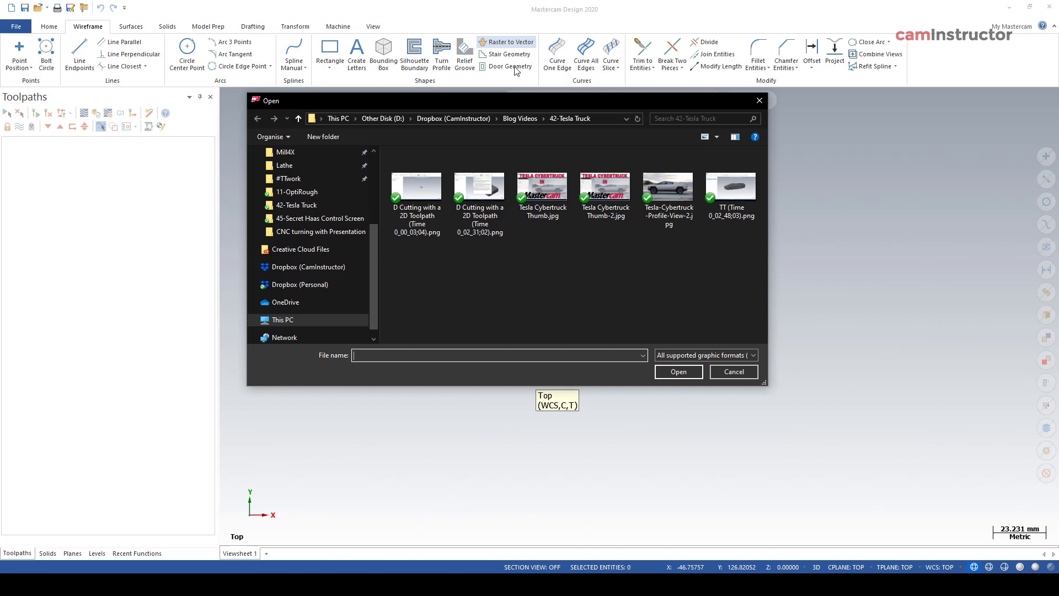
Step: Load Tesla-Cybertruck-Profile-View-2.jpg as a black/white image set for manual bitmap tracing
click(666, 187)
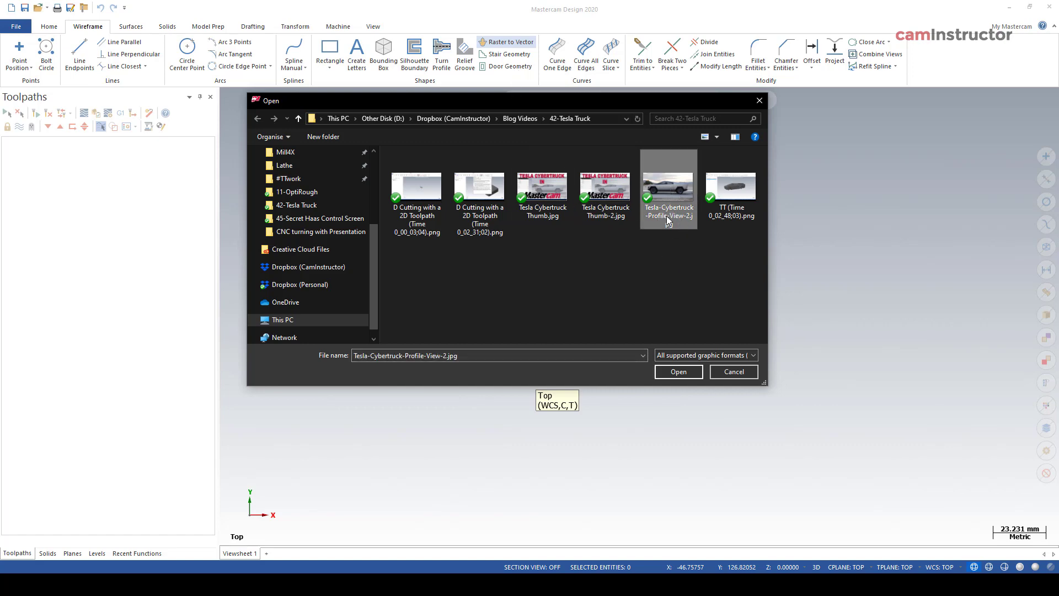
click(686, 373)
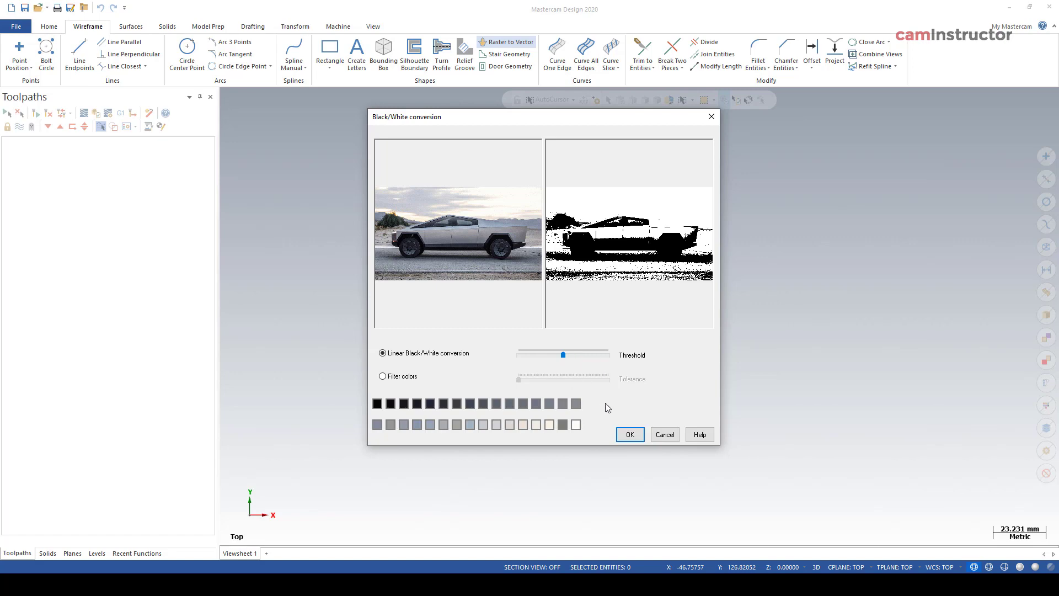
click(629, 431)
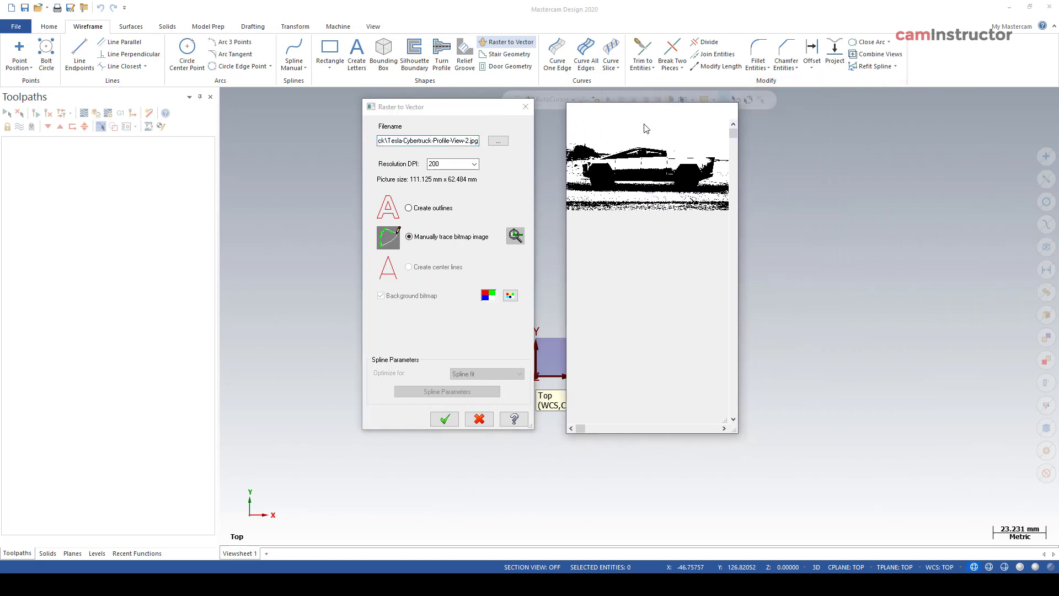
click(408, 208)
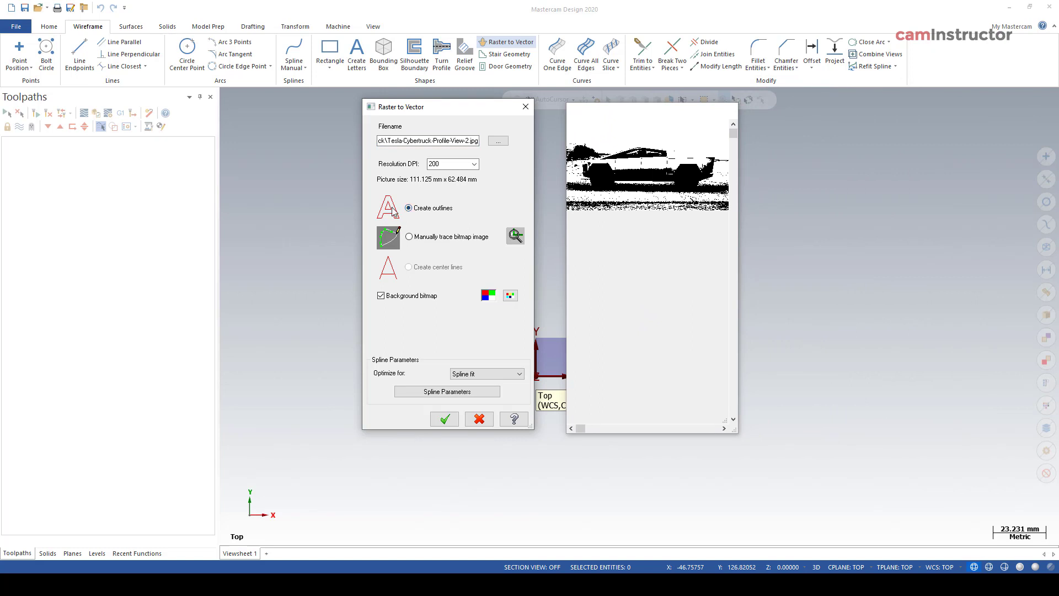
click(412, 239)
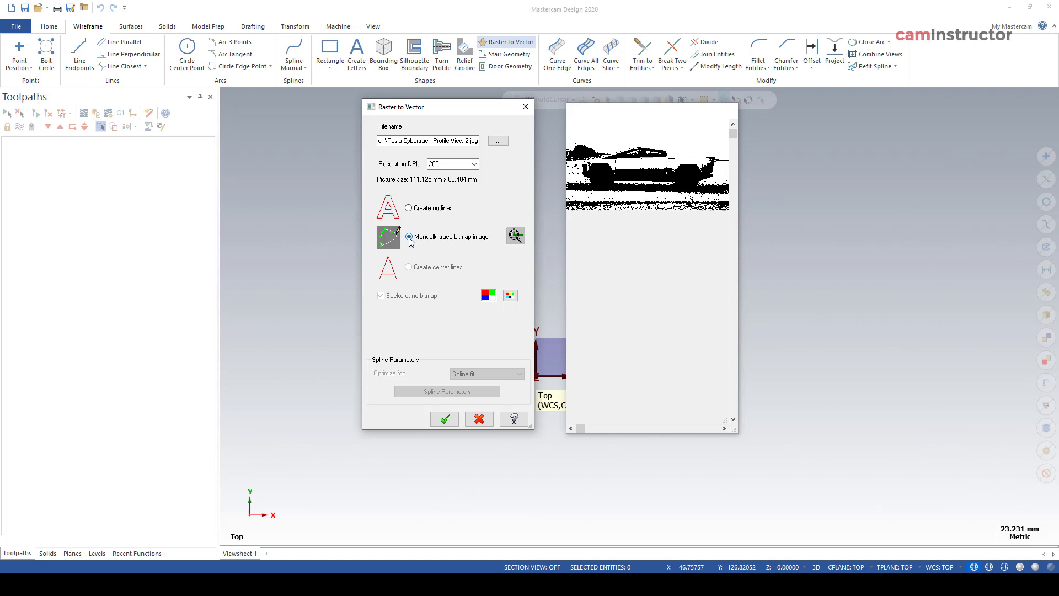
Step: Place the truck photo and make the Inch mcamx.config the current system configuration
click(444, 419)
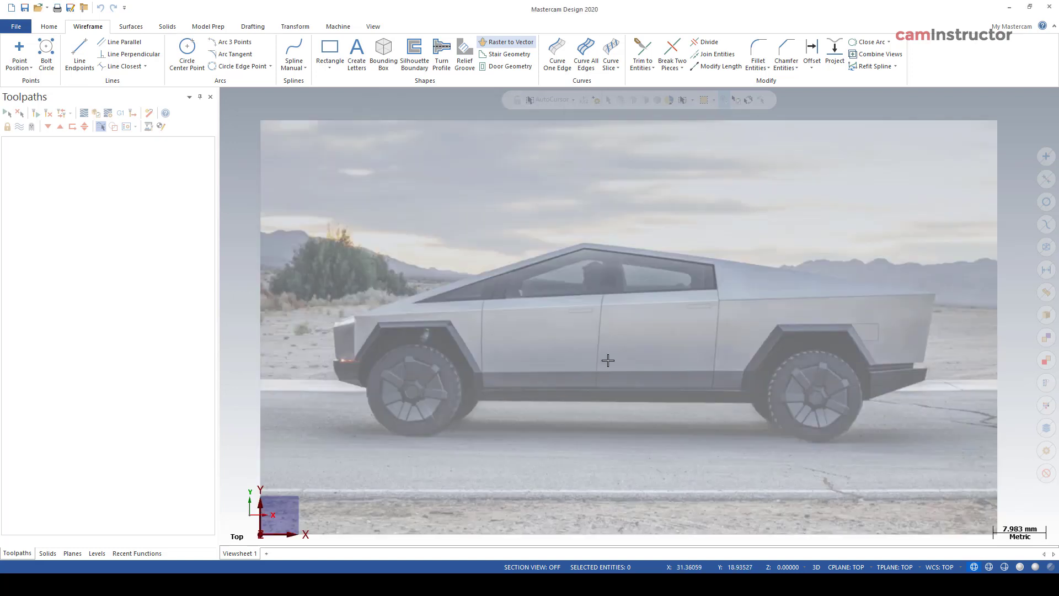
scroll(501, 373, down, 3)
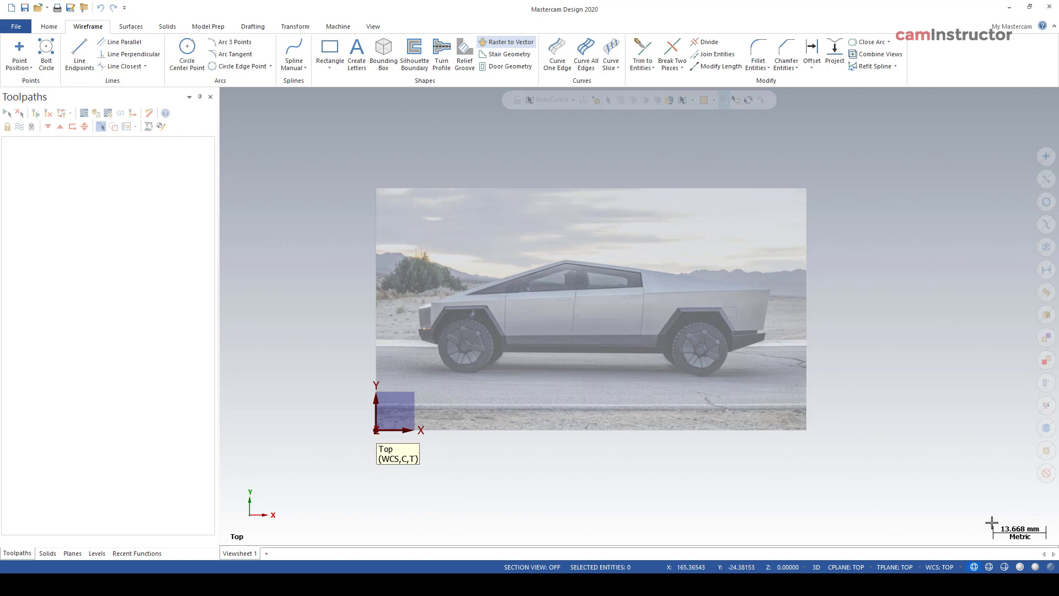
click(14, 28)
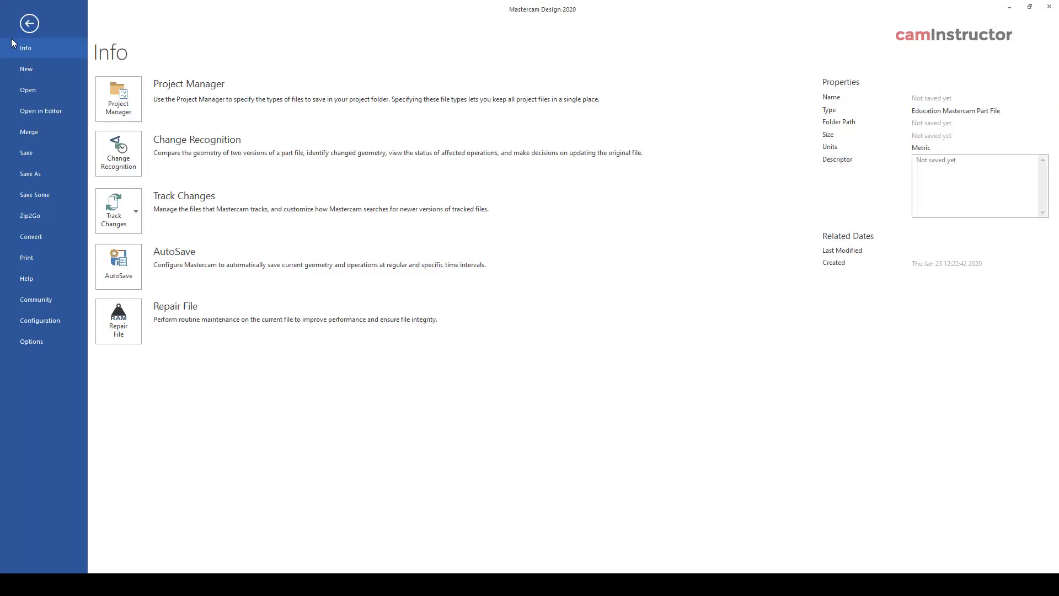
click(41, 319)
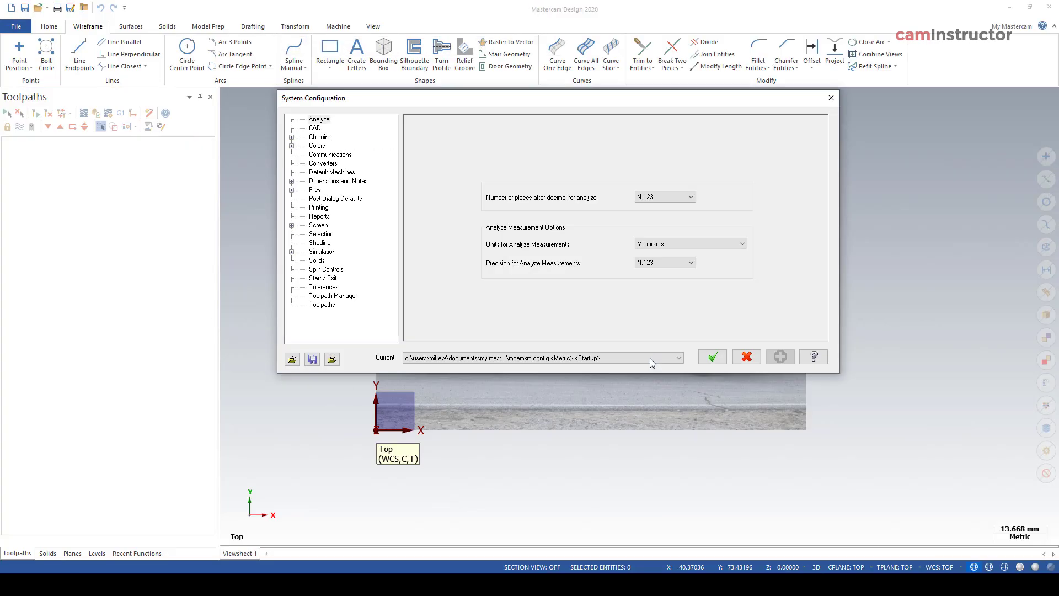
click(649, 359)
click(542, 366)
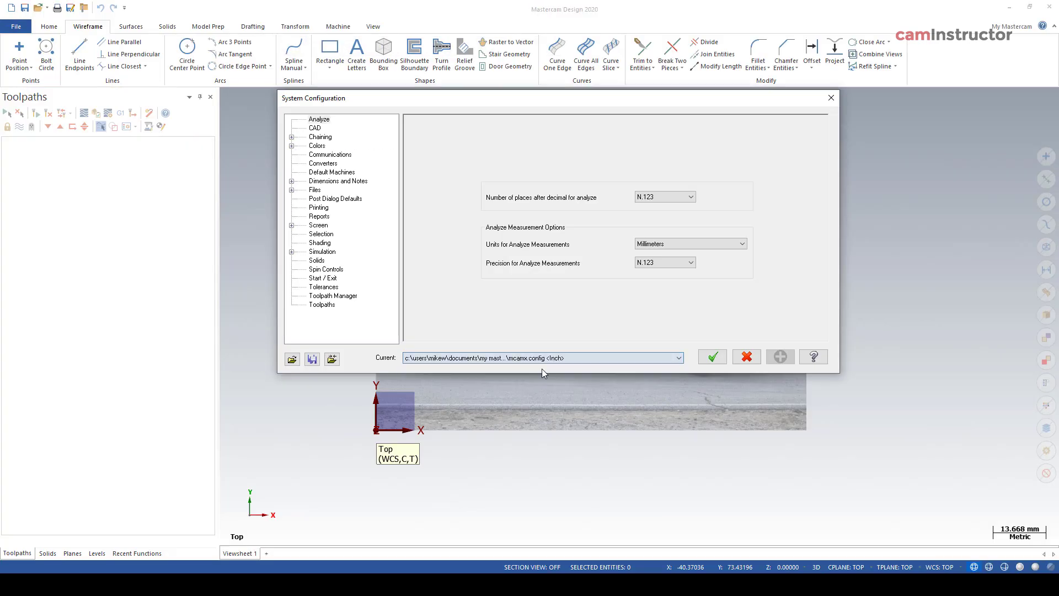
click(712, 357)
scroll(417, 422, down, 2)
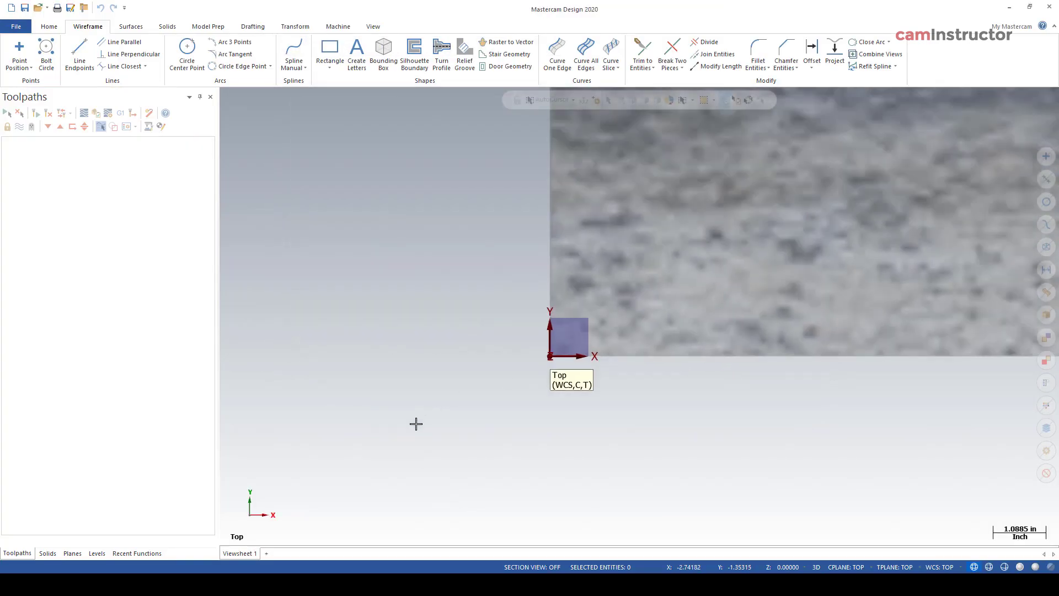
scroll(416, 423, down, 2)
scroll(415, 423, down, 2)
scroll(416, 423, down, 2)
scroll(415, 424, down, 2)
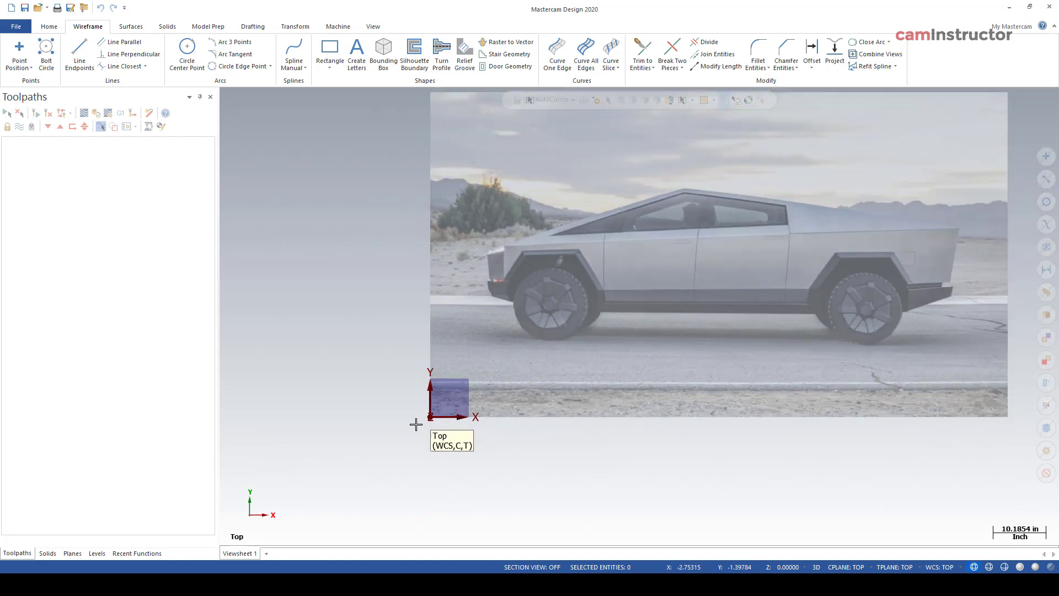
scroll(416, 424, down, 1)
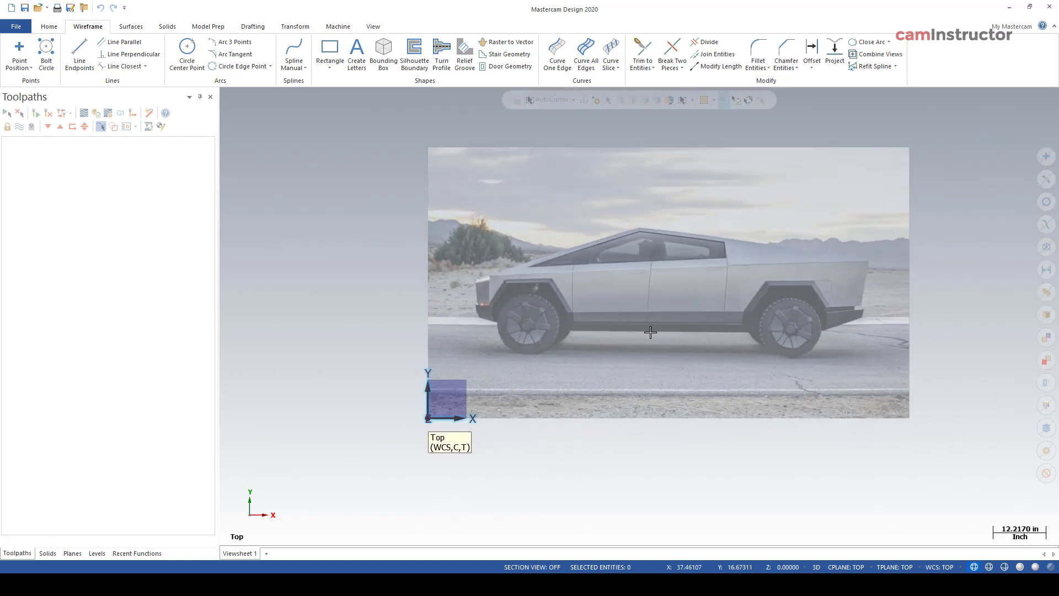
scroll(668, 326, up, 1)
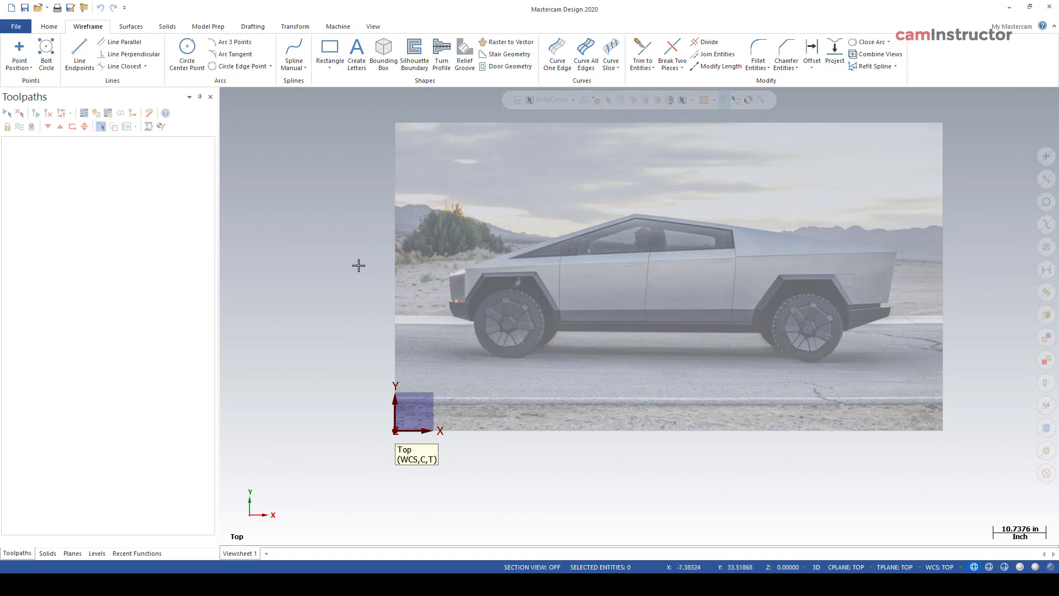
Step: Start the Line Endpoints tool with the Multi-line method
click(84, 64)
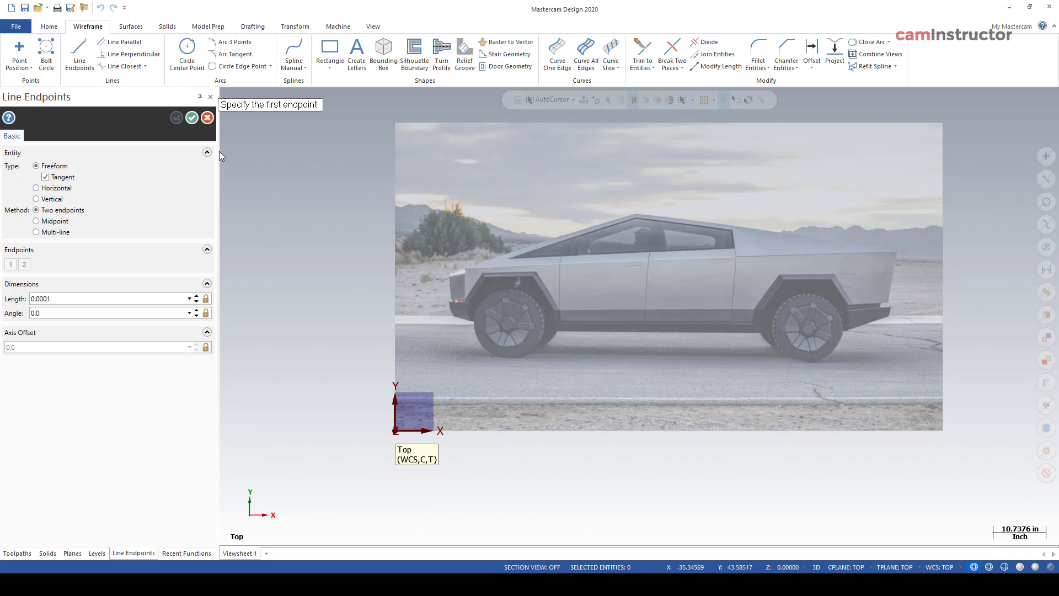
click(52, 234)
scroll(461, 277, up, 1)
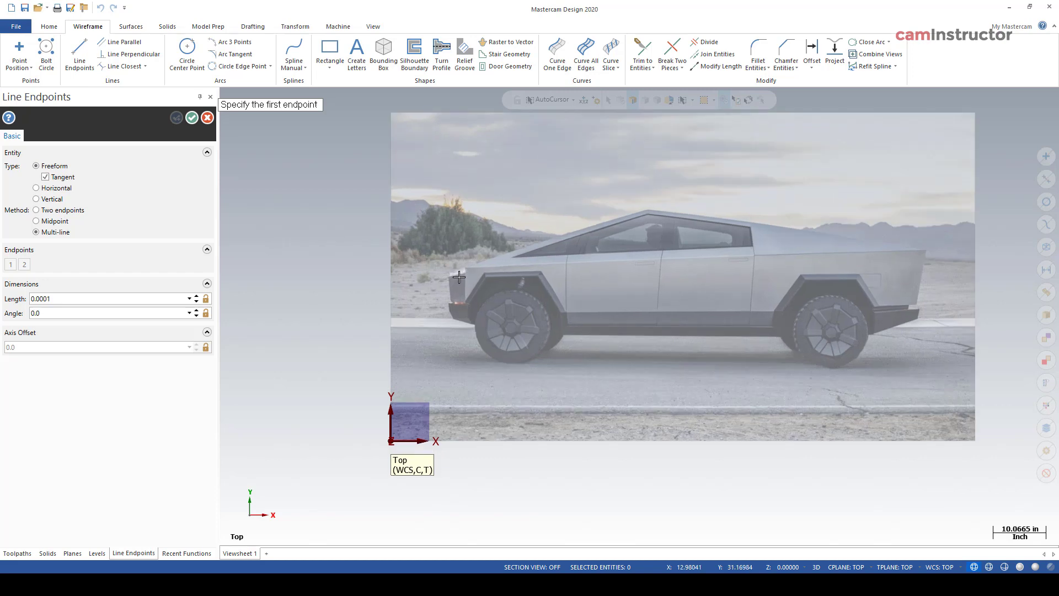
scroll(463, 279, up, 1)
scroll(476, 282, up, 1)
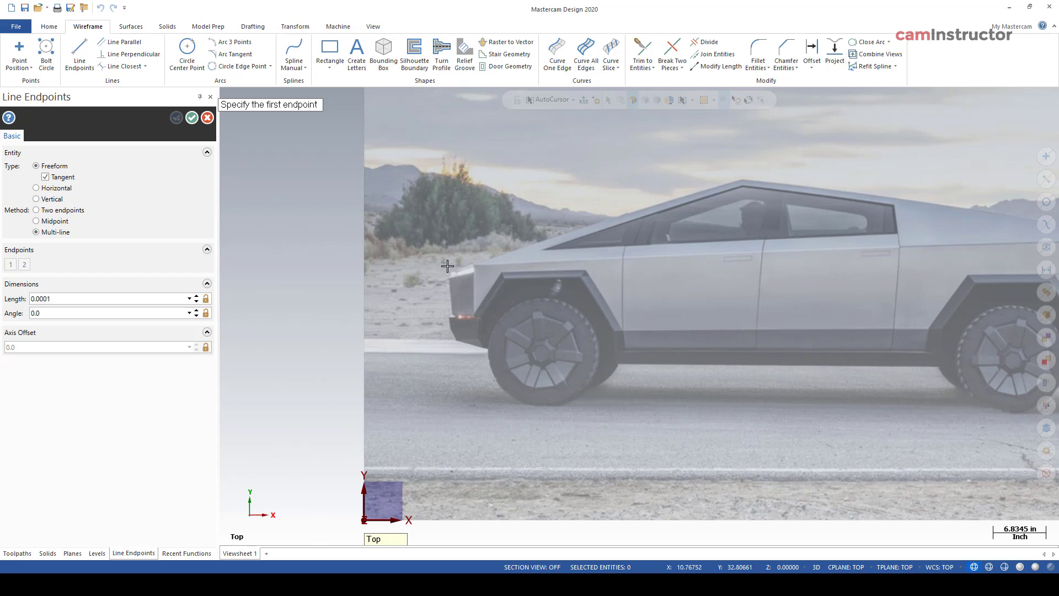
Step: Draw a first line chain from the front nose over the roof peak to the rear corner
click(447, 266)
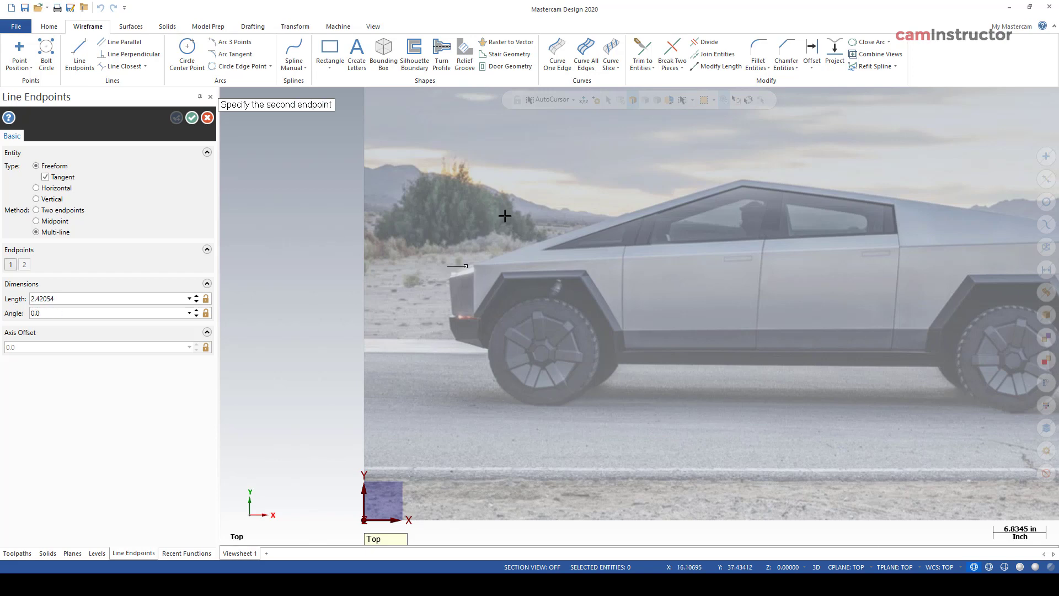
click(743, 179)
scroll(539, 190, down, 2)
scroll(985, 265, up, 3)
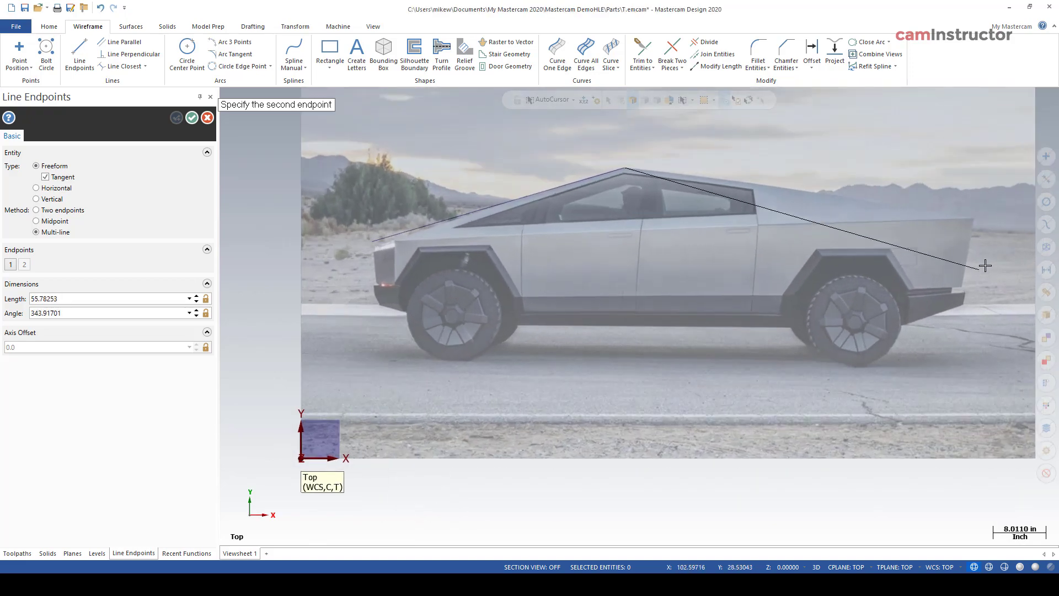
scroll(997, 232, up, 2)
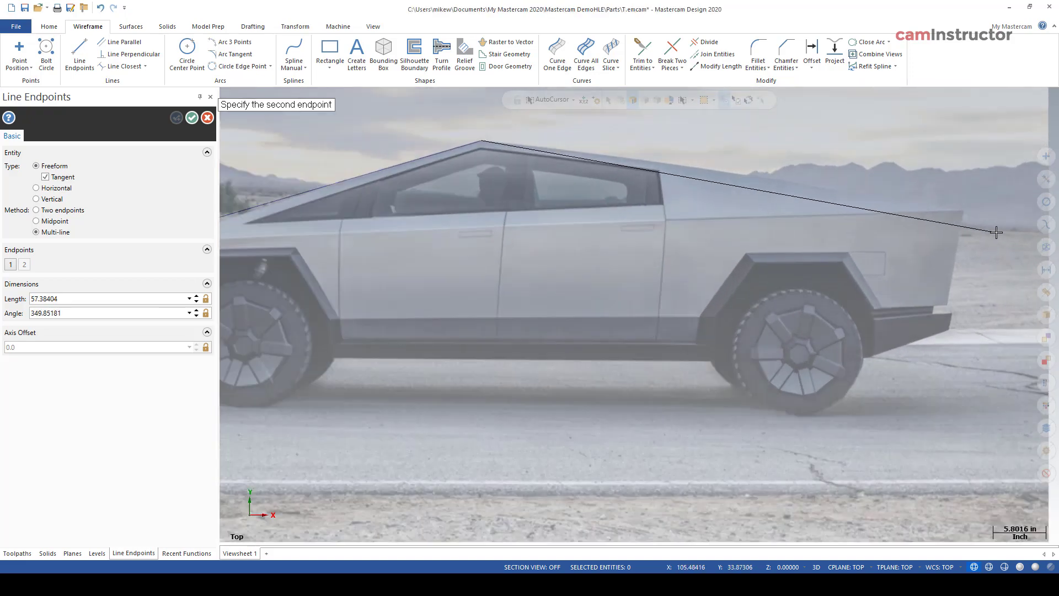
click(965, 216)
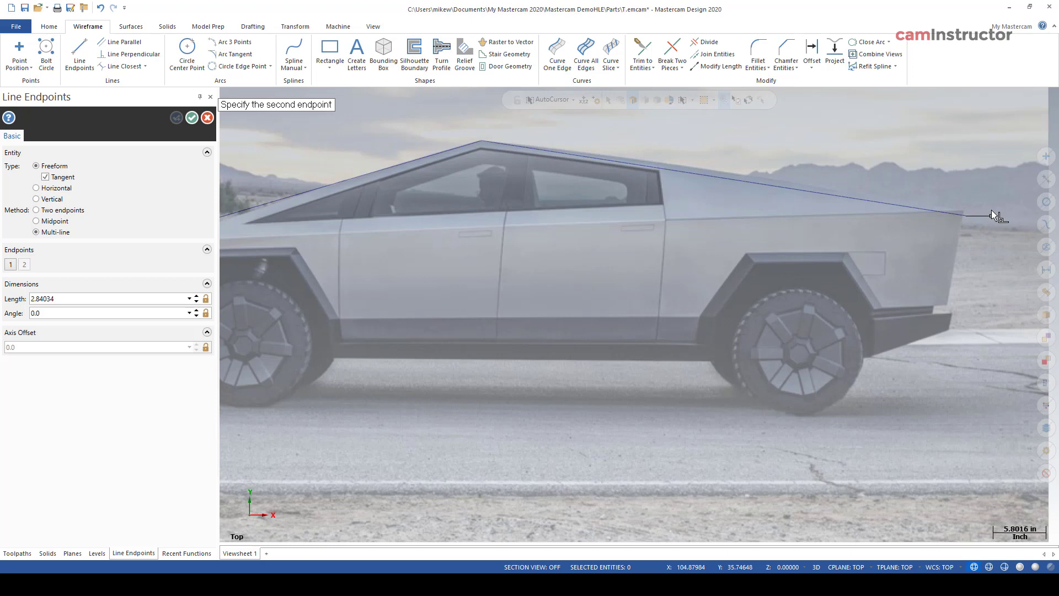
key(Escape)
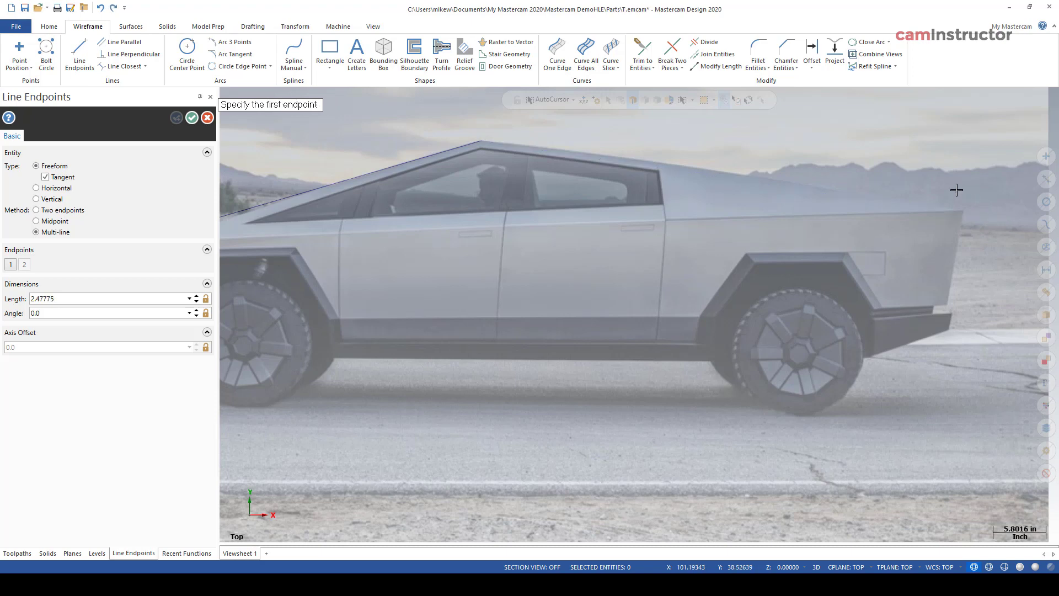
Step: Trace from the roof apex down the tailgate, along the bumper and over the rear wheel arch
click(482, 142)
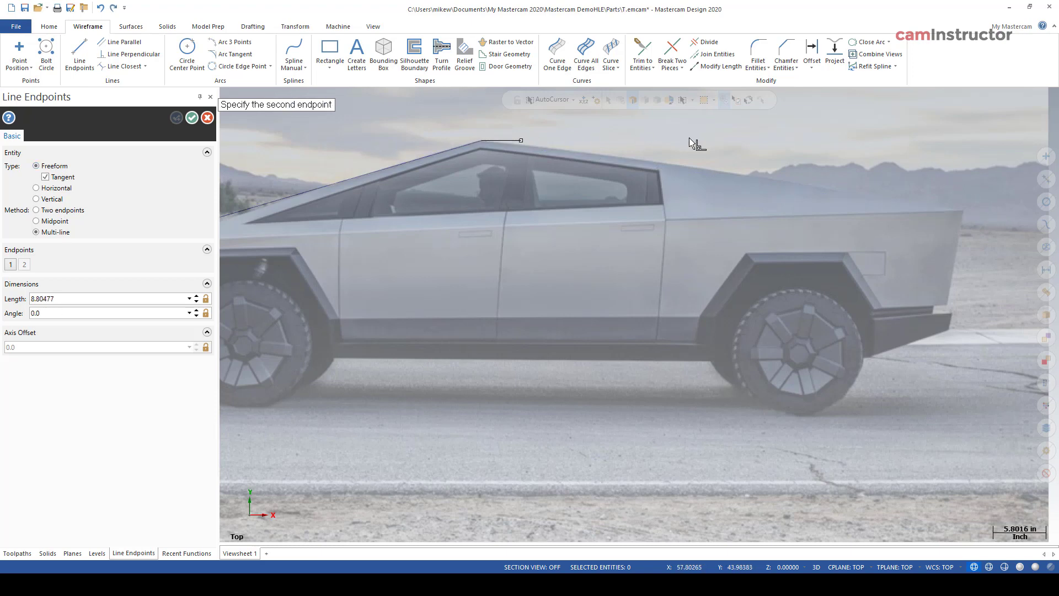
click(965, 209)
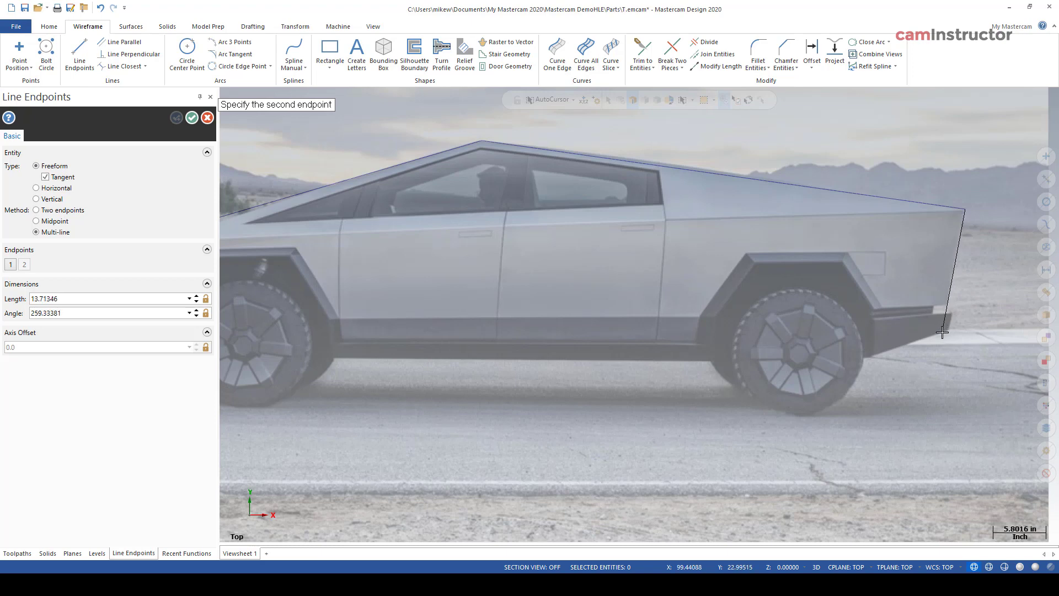
click(943, 333)
scroll(866, 344, up, 1)
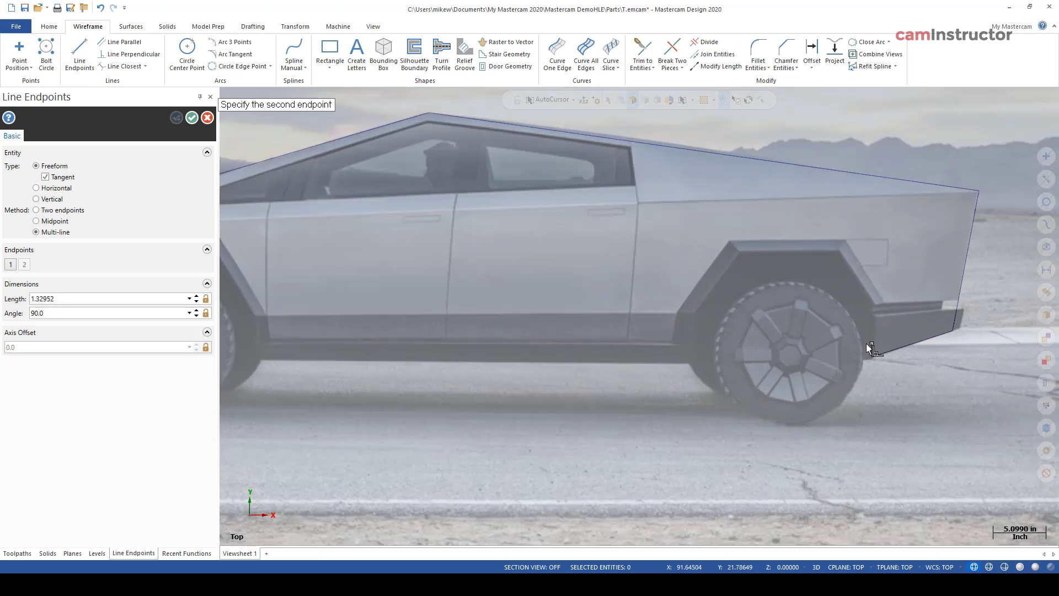
scroll(865, 343, up, 1)
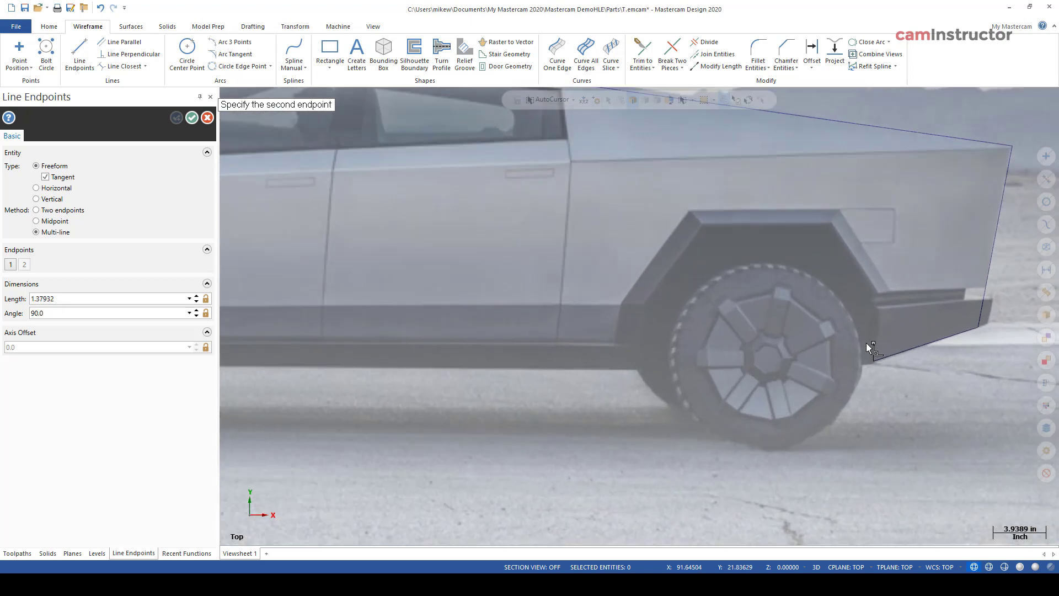
click(875, 300)
click(829, 227)
click(706, 227)
click(646, 305)
click(573, 99)
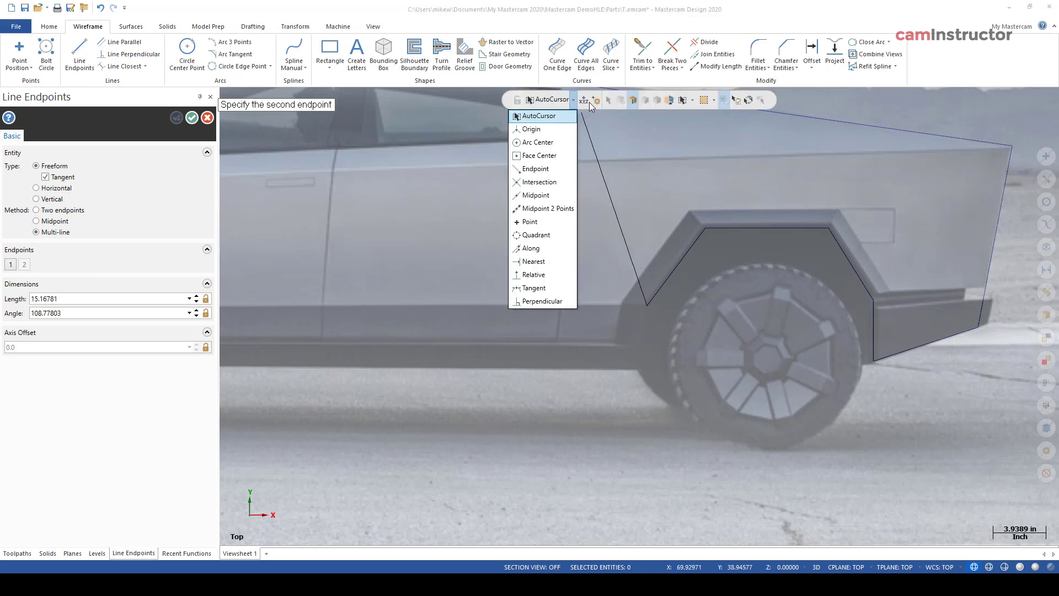
Step: Disable all AutoCursor snapping for this session only, without saving the change
click(594, 100)
click(598, 98)
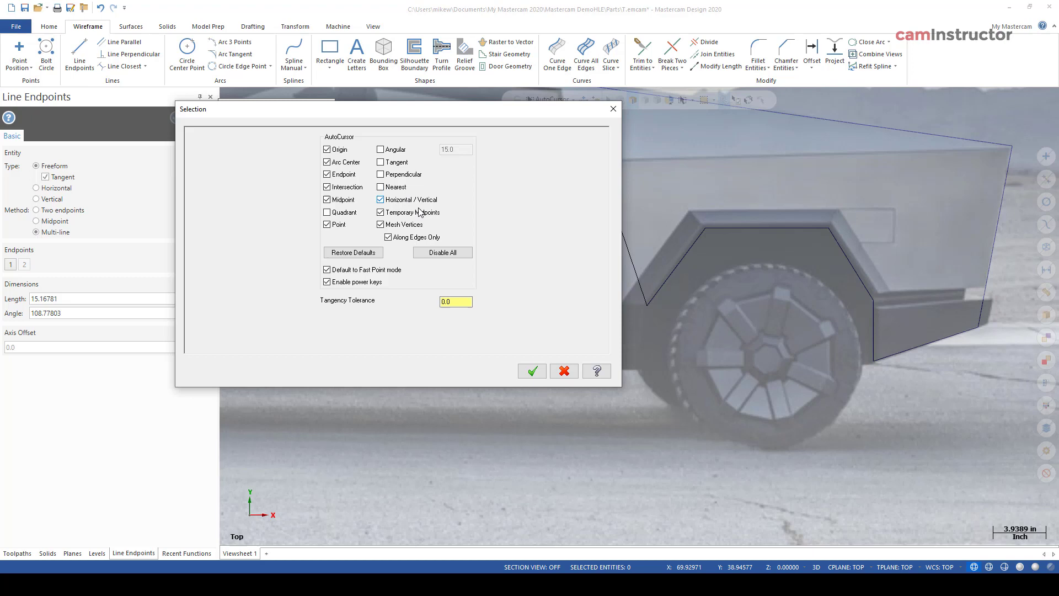
click(449, 254)
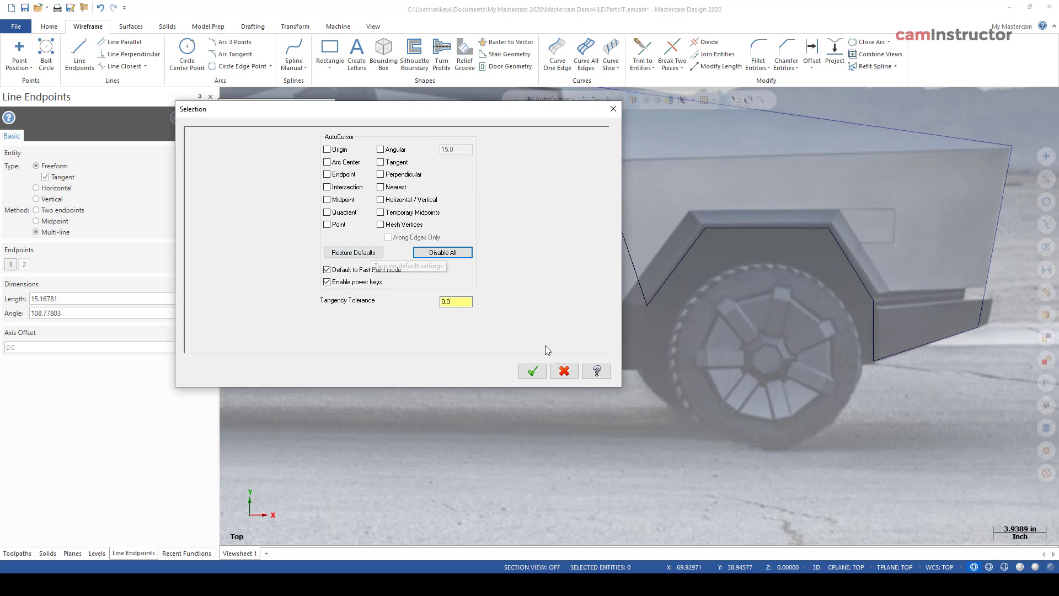
click(534, 371)
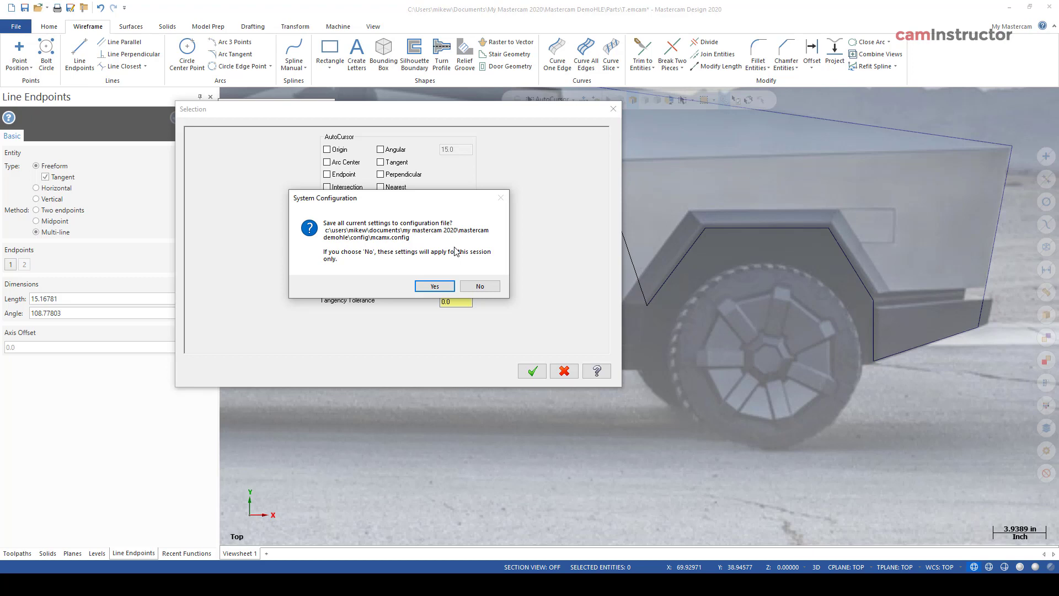
click(480, 286)
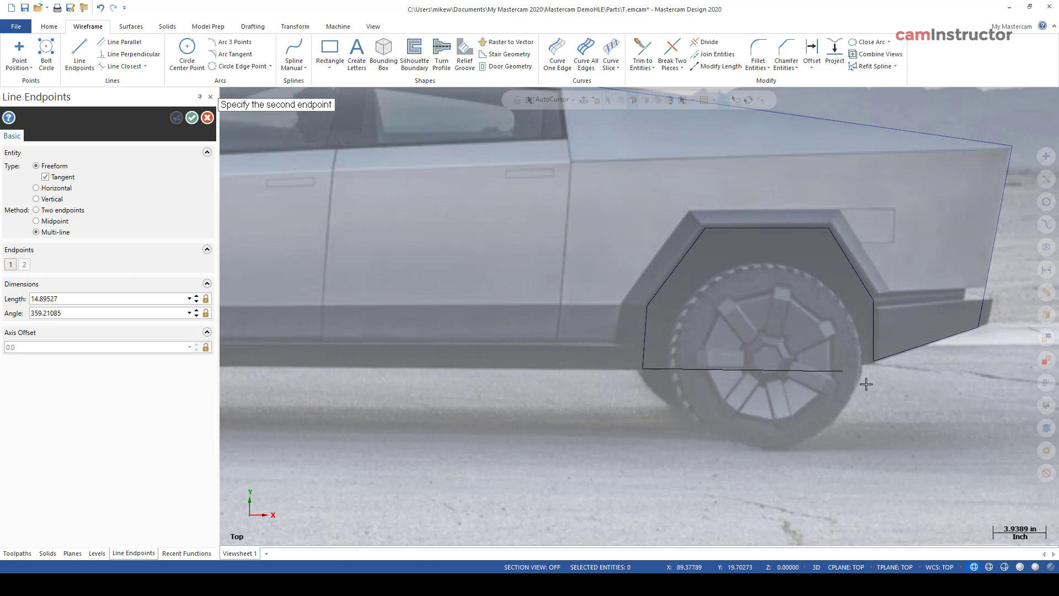
scroll(885, 378, down, 3)
scroll(461, 379, up, 2)
scroll(385, 390, up, 2)
scroll(385, 391, up, 1)
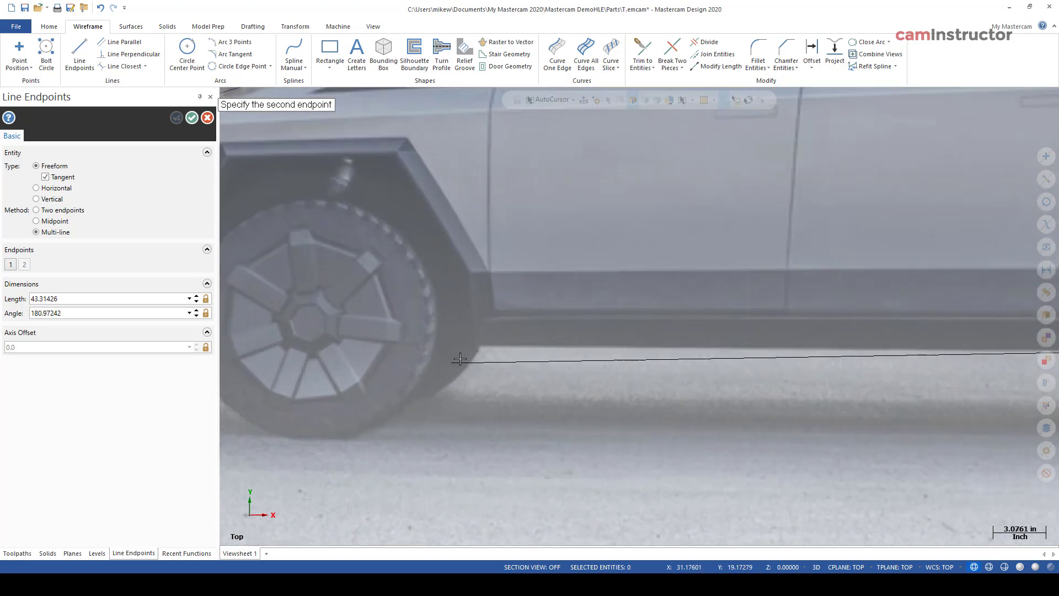
Step: Trace the sill, front wheel arch and lower front bumper with connected lines
click(471, 345)
click(469, 275)
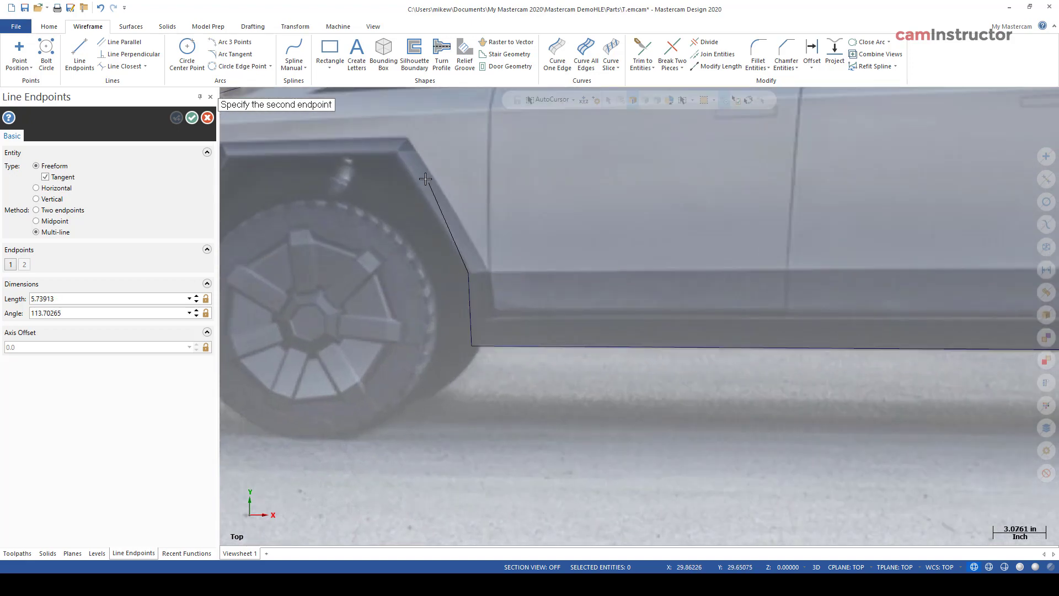
click(391, 149)
scroll(761, 295, down, 2)
scroll(409, 295, up, 1)
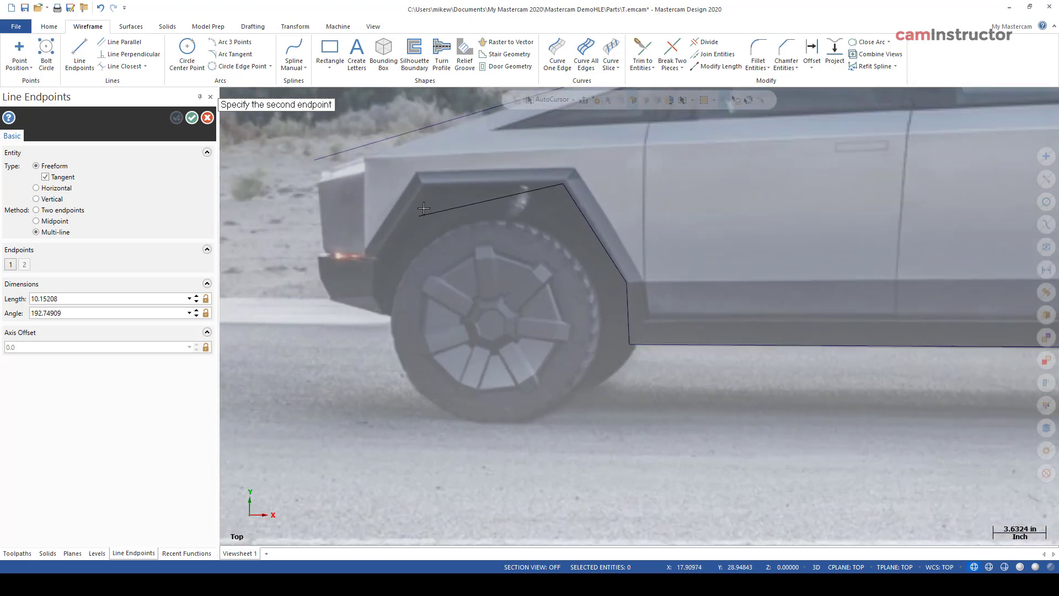
click(424, 186)
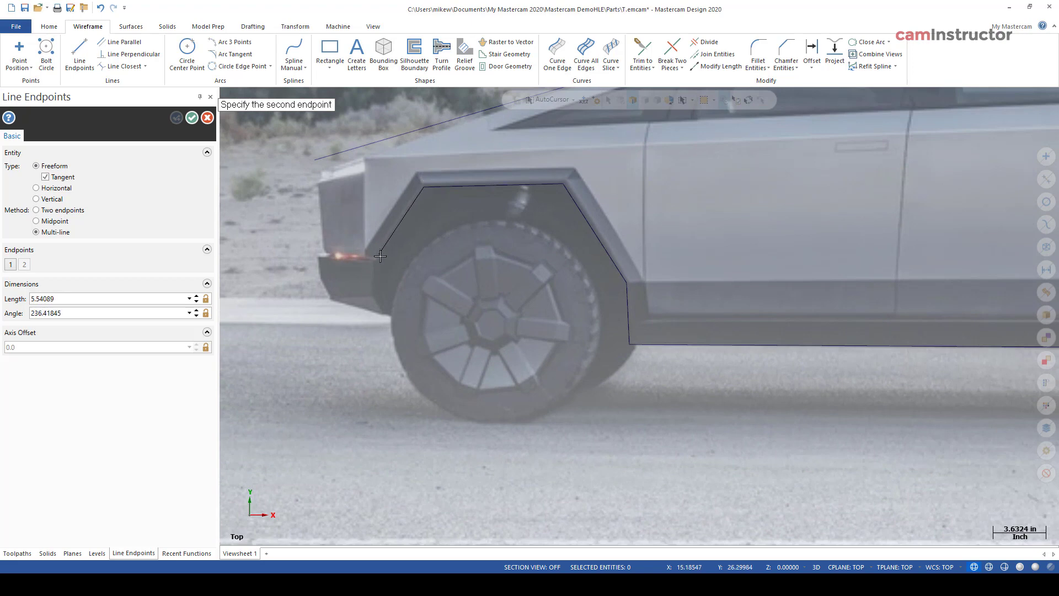
click(380, 256)
click(321, 295)
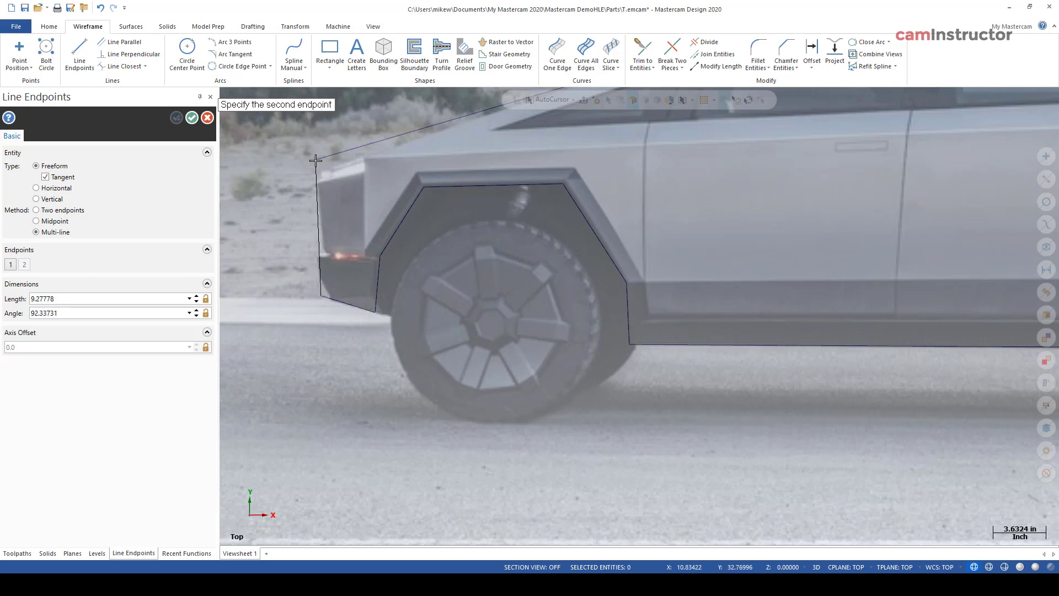
scroll(454, 196, down, 1)
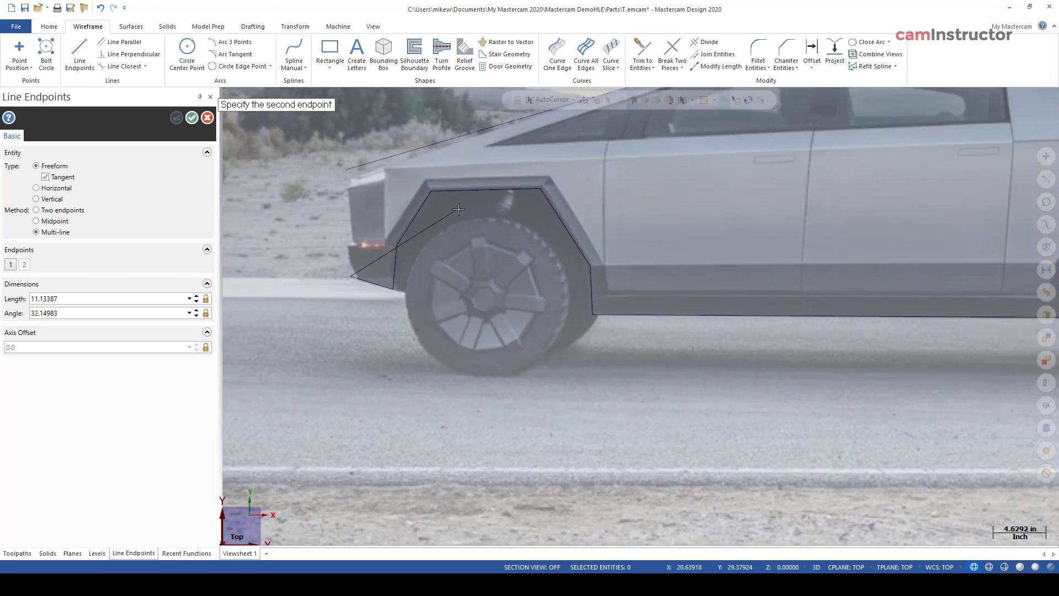
scroll(311, 208, up, 1)
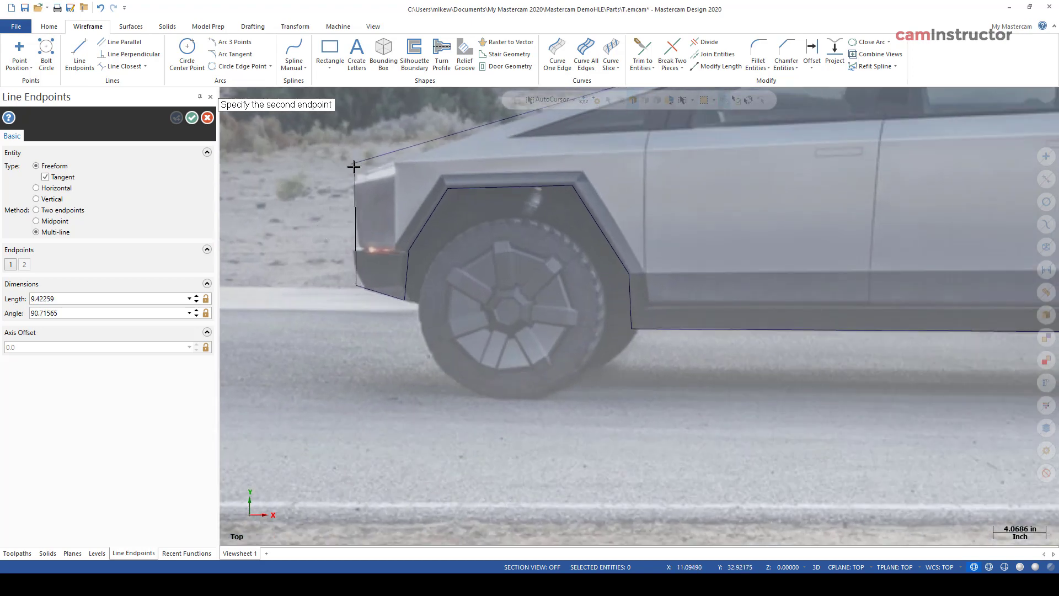
Step: Re-enable Endpoint snapping for this session only and finish the Line Endpoints outline
click(599, 100)
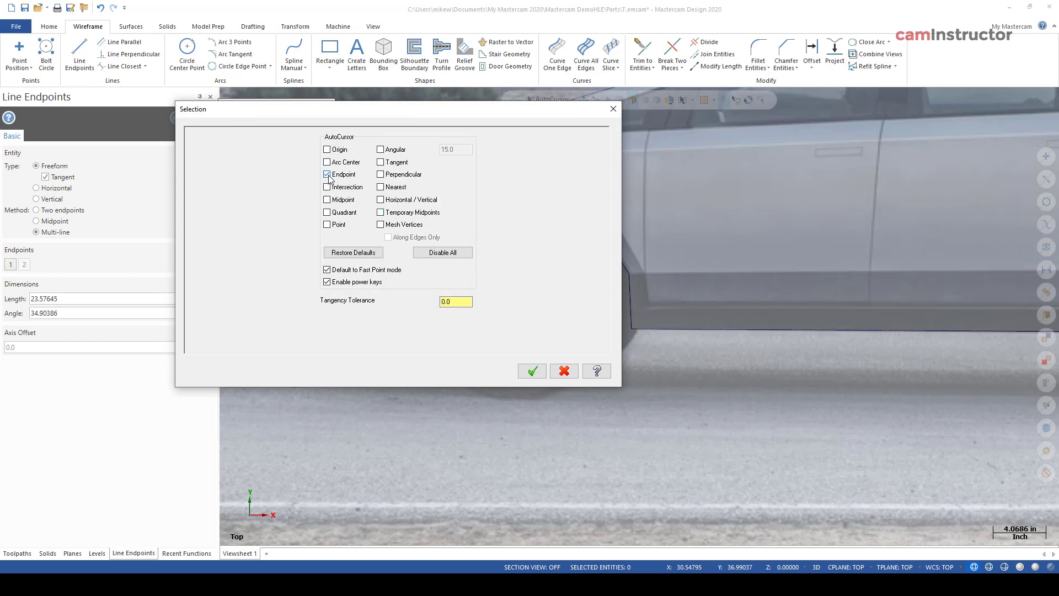
click(532, 370)
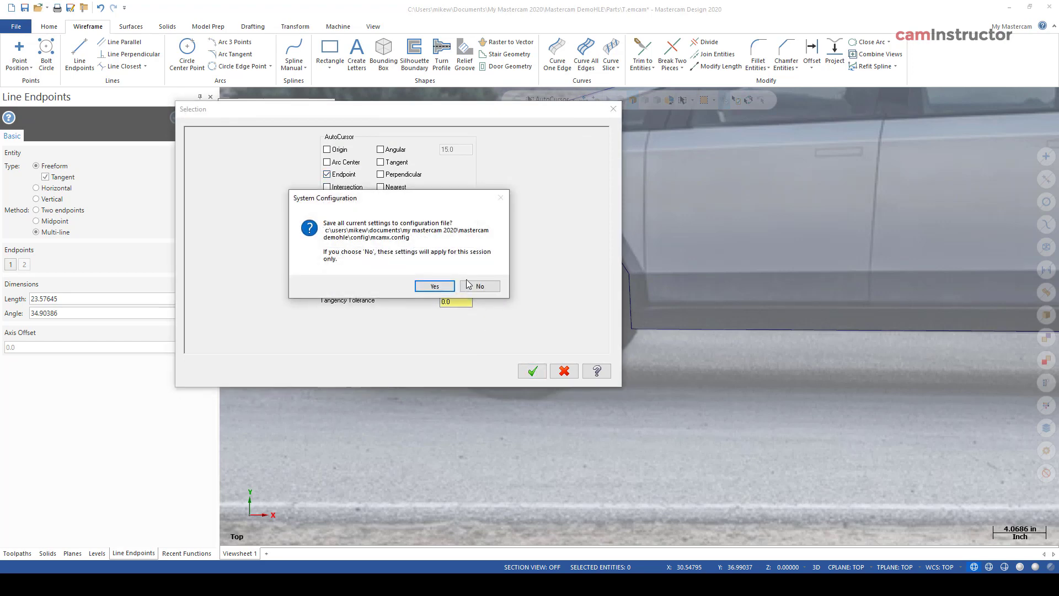
click(480, 285)
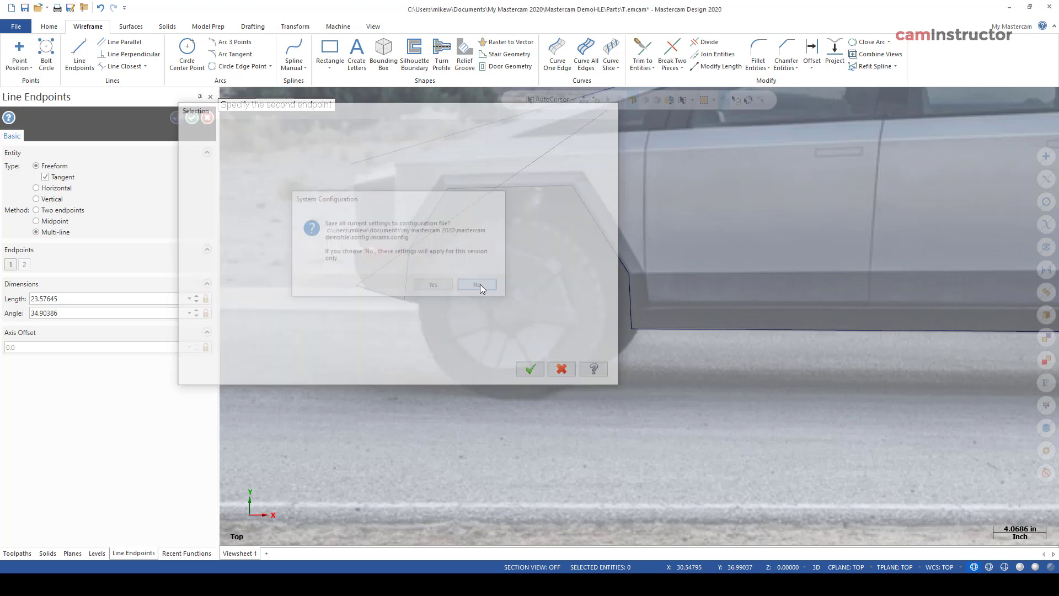
scroll(268, 237, down, 1)
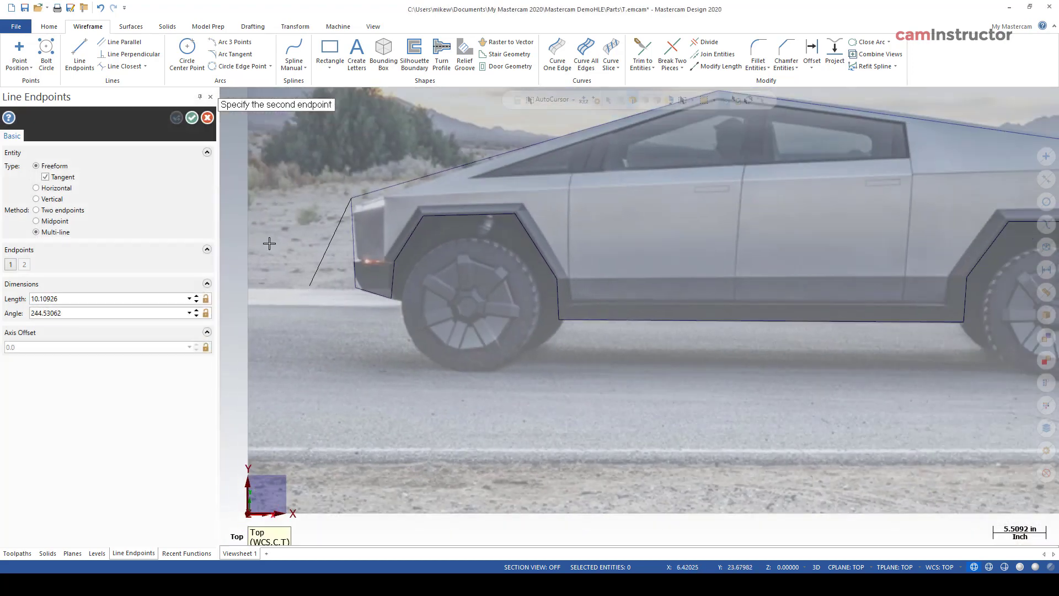
scroll(257, 237, down, 1)
scroll(273, 232, down, 1)
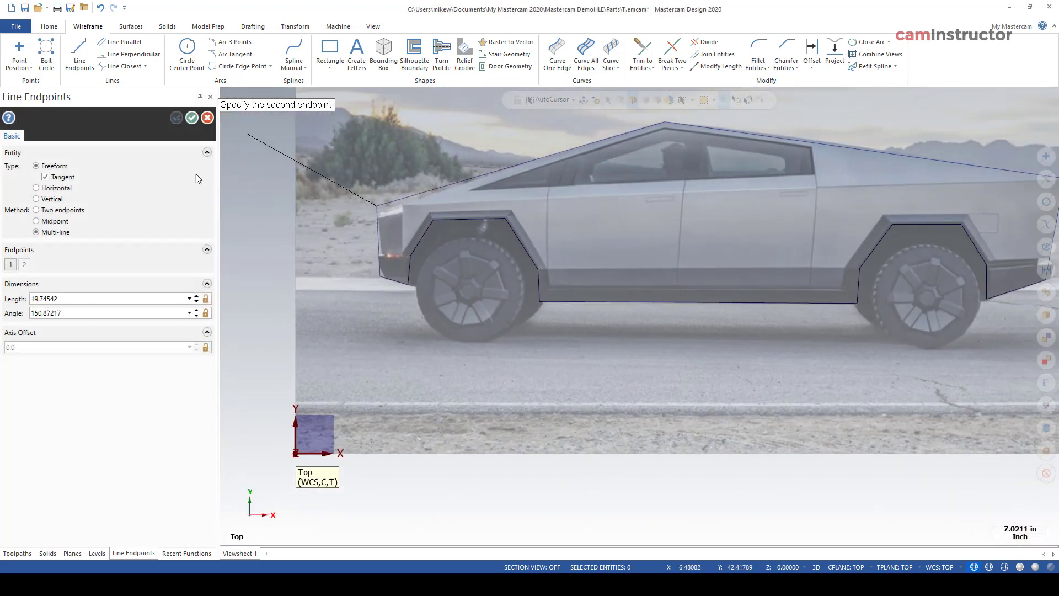
click(191, 118)
middle_drag(520, 359, 536, 372)
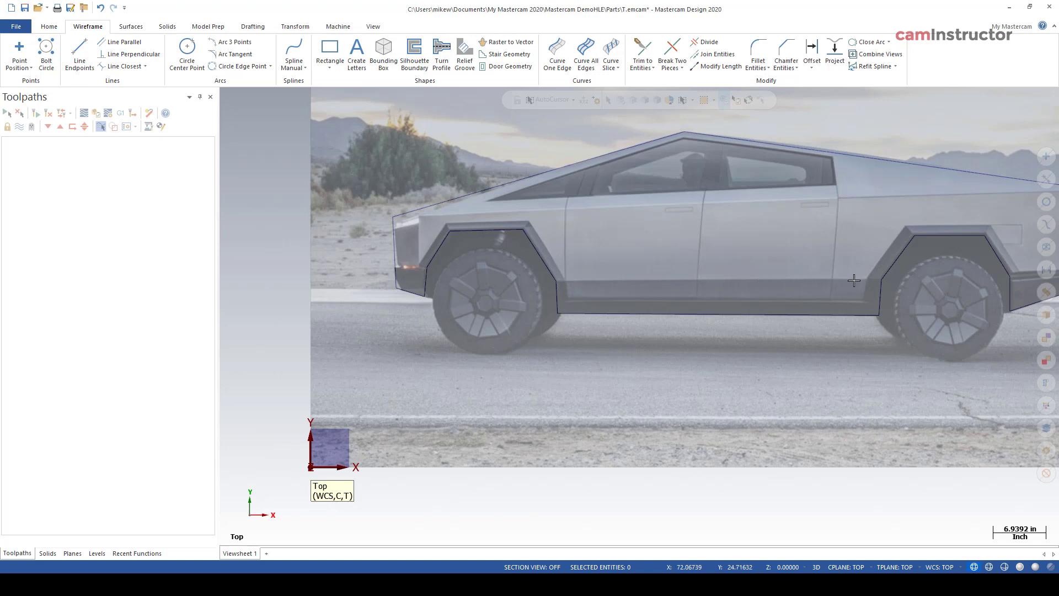
scroll(855, 281, up, 1)
scroll(680, 256, up, 1)
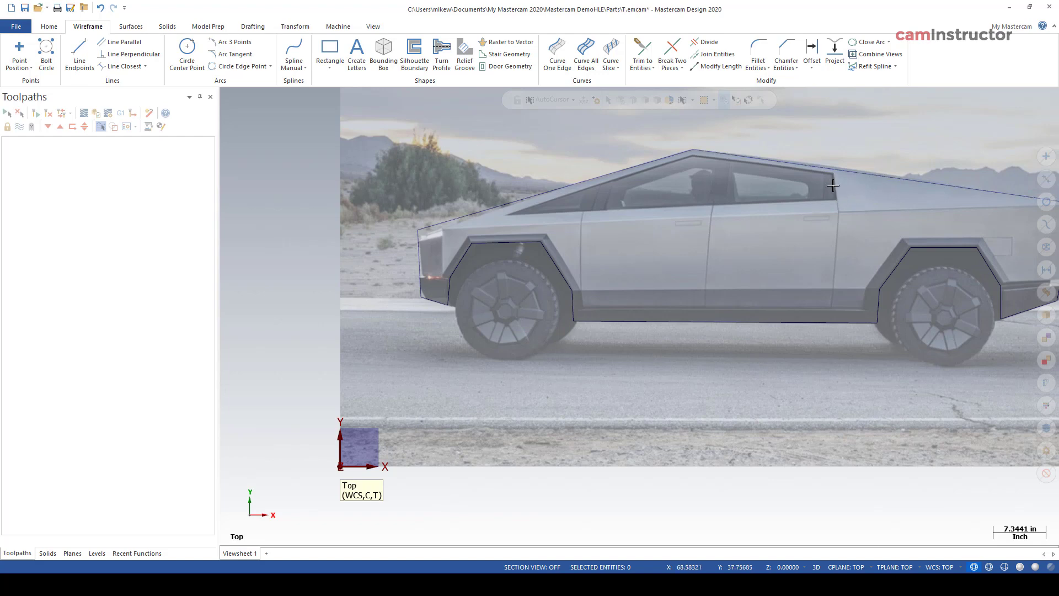
Step: Draw a line from the roofline down to the side window's lower rear corner
click(80, 56)
scroll(810, 161, up, 1)
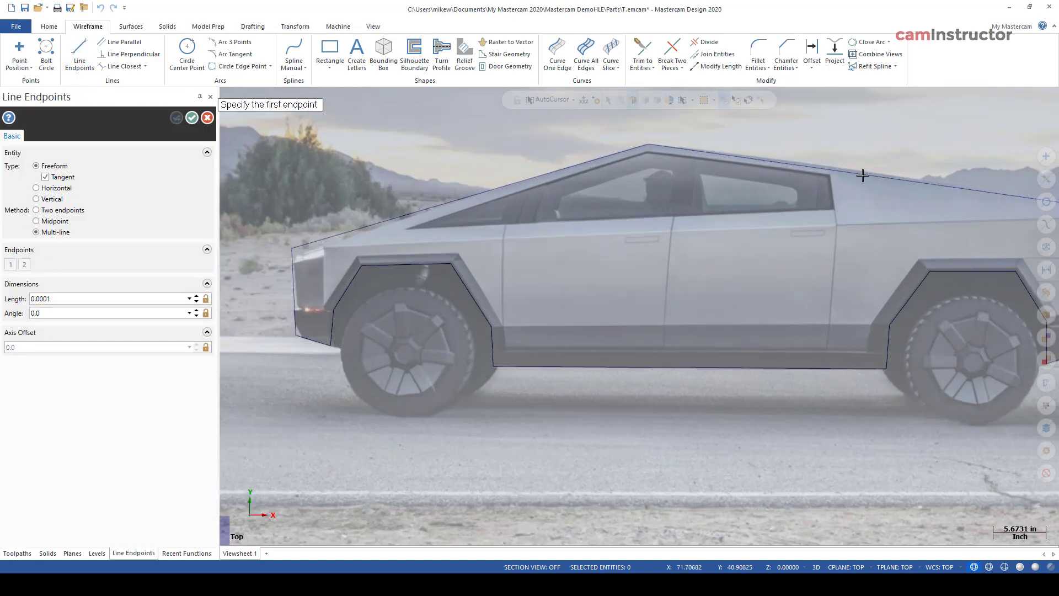
scroll(860, 174, up, 1)
scroll(788, 156, up, 1)
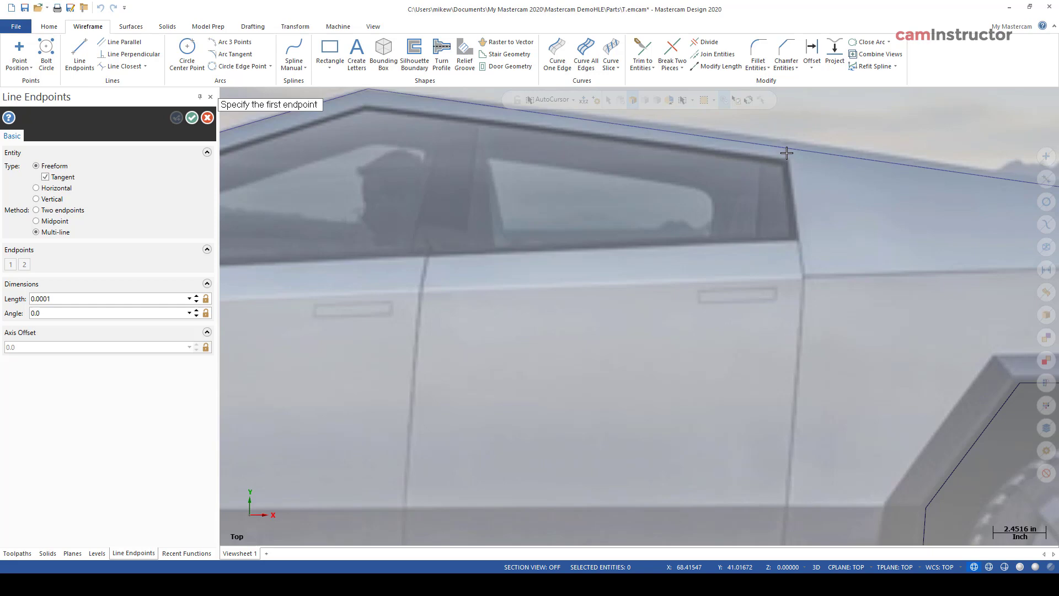
click(786, 153)
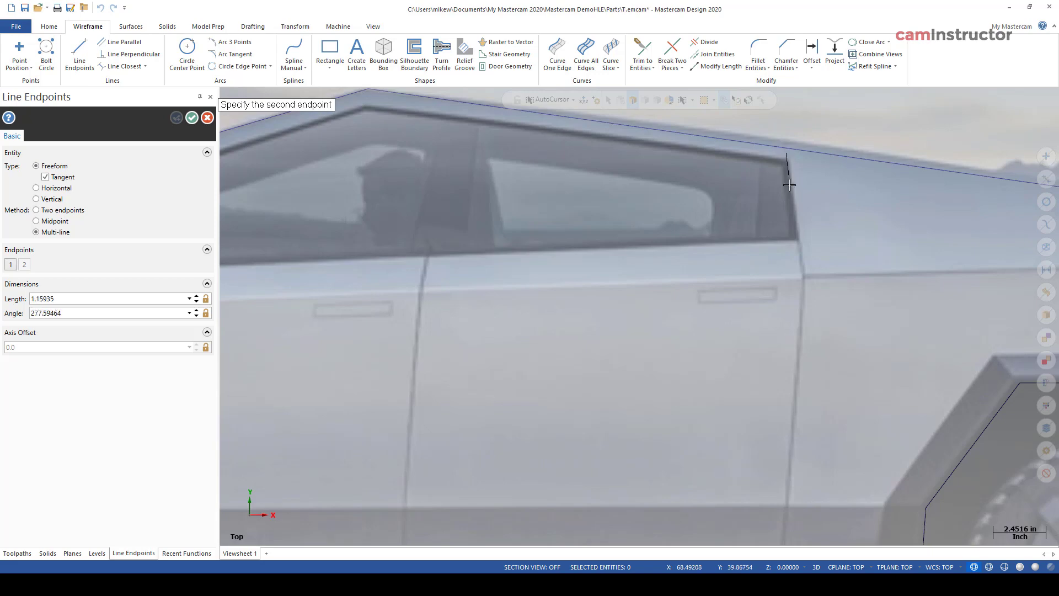
click(802, 266)
click(191, 117)
scroll(928, 253, down, 1)
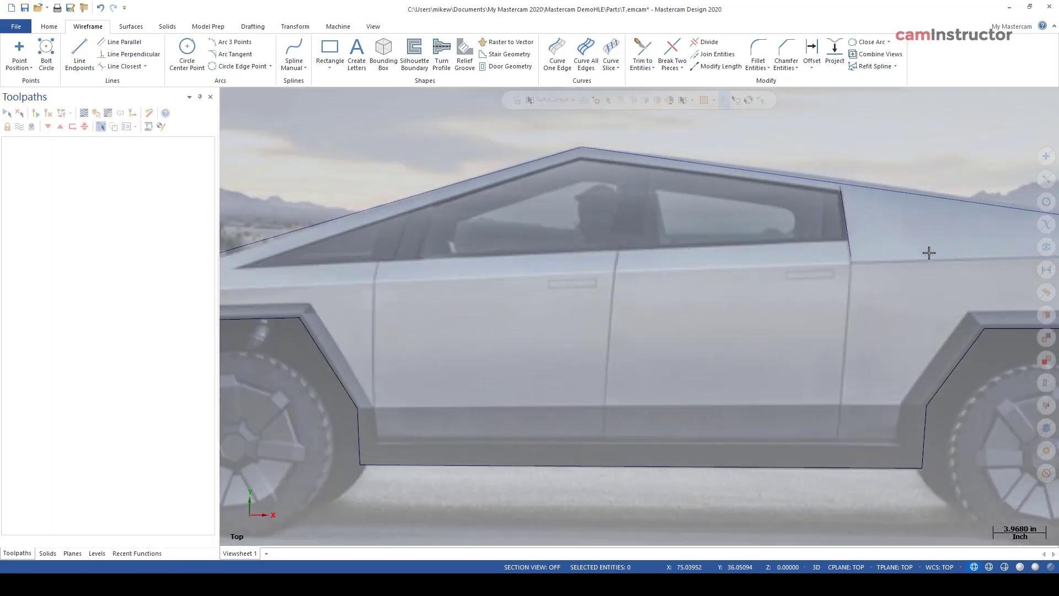
scroll(843, 239, down, 1)
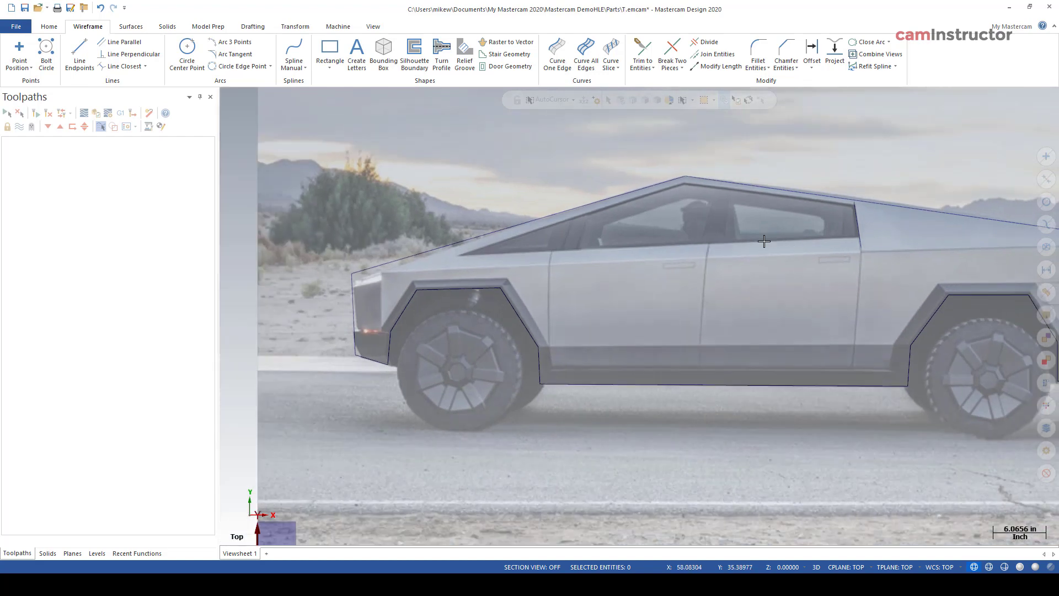
scroll(739, 255, down, 1)
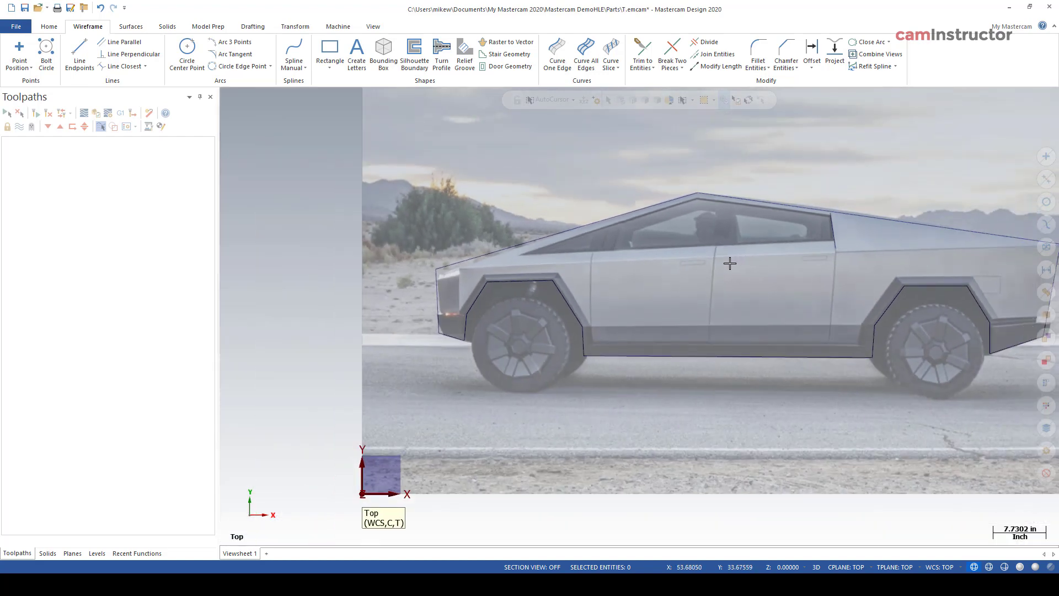
scroll(594, 307, down, 1)
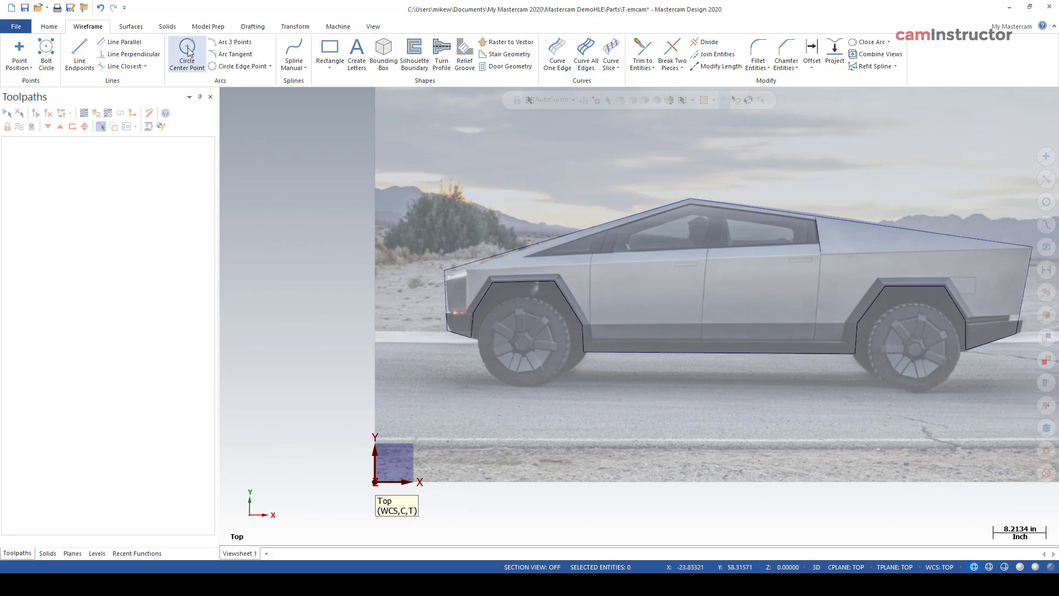
Step: Draw center-point circles on the front and rear wheel hubs, sized to each tire edge
click(195, 70)
scroll(537, 335, up, 1)
scroll(526, 348, up, 2)
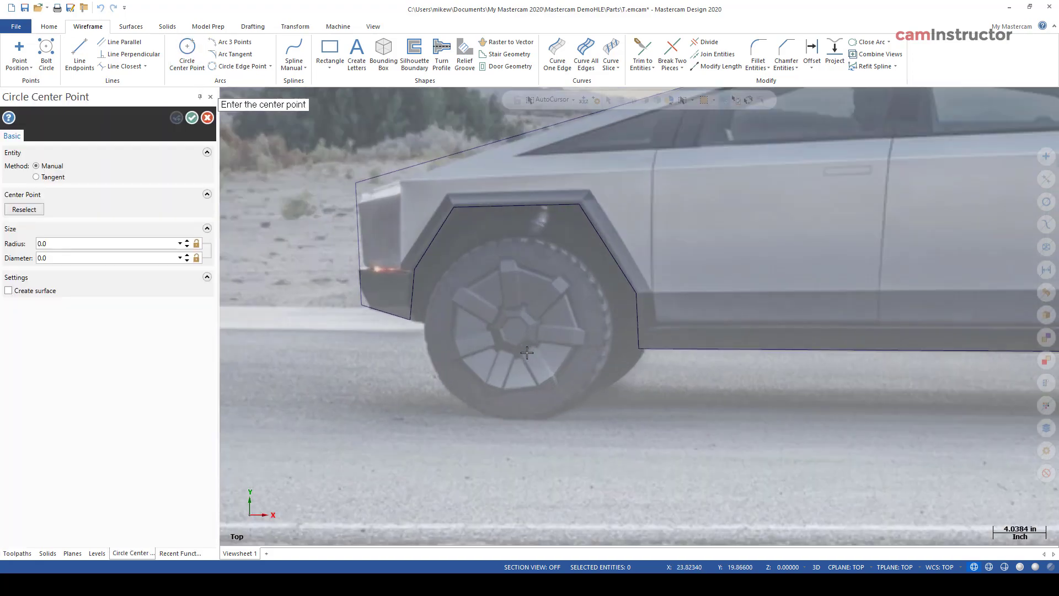
scroll(526, 353, up, 3)
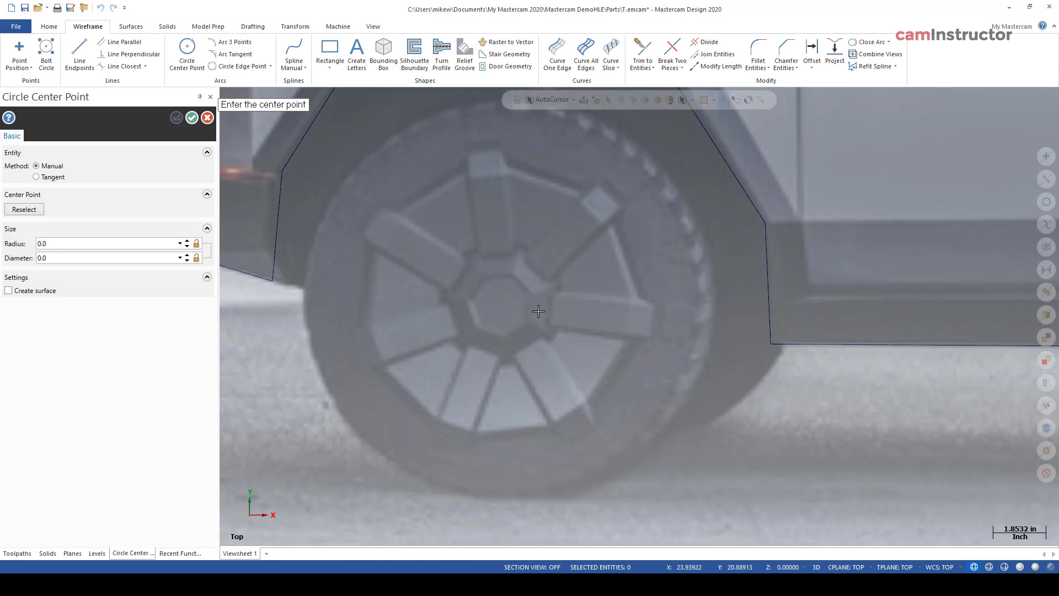
click(499, 305)
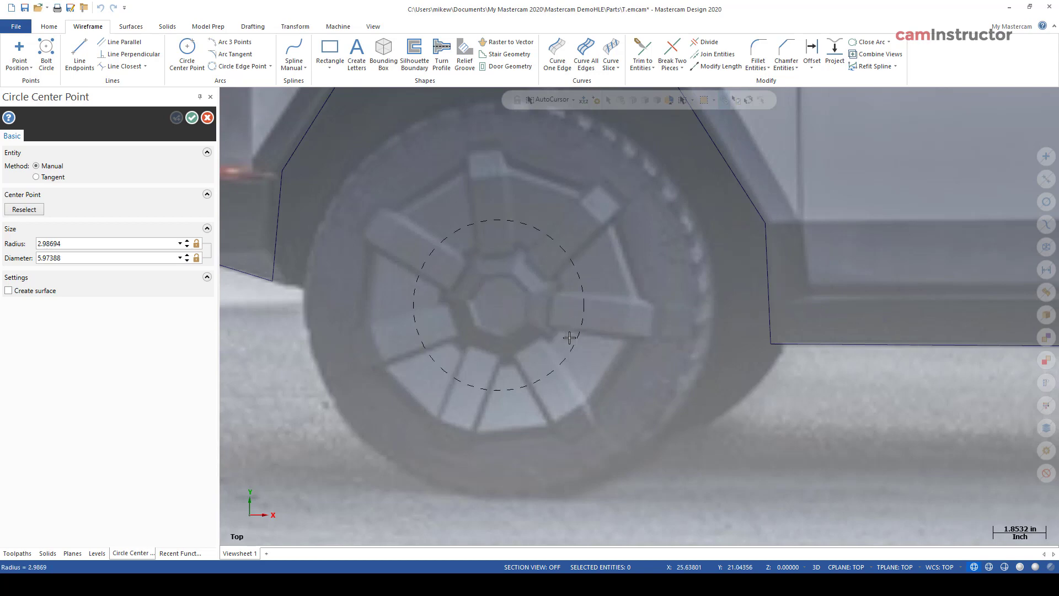
scroll(568, 354, down, 1)
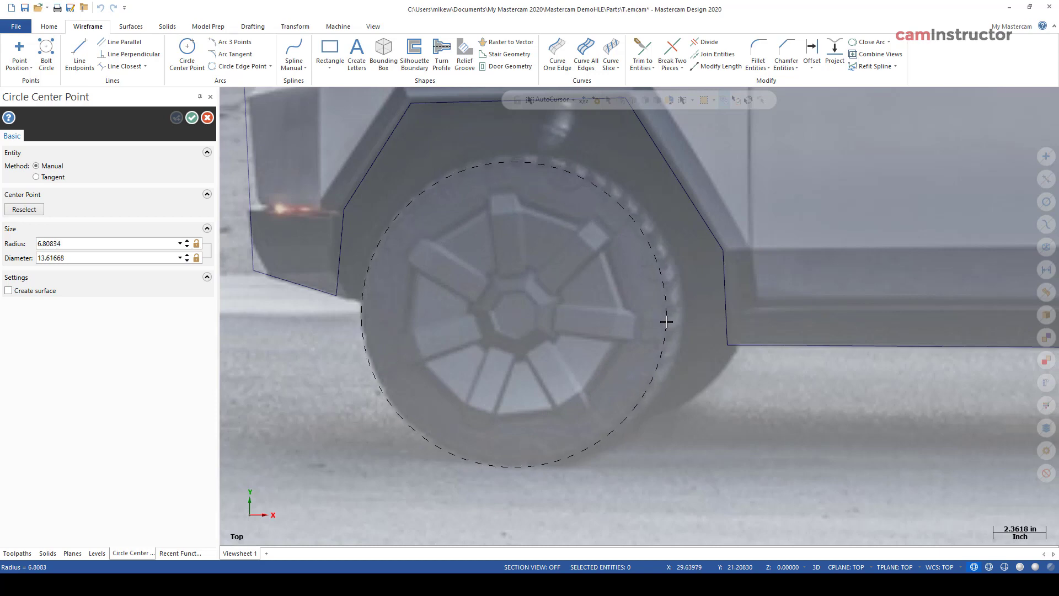
click(665, 321)
scroll(307, 351, down, 2)
scroll(266, 367, down, 2)
scroll(265, 366, down, 2)
scroll(953, 347, up, 3)
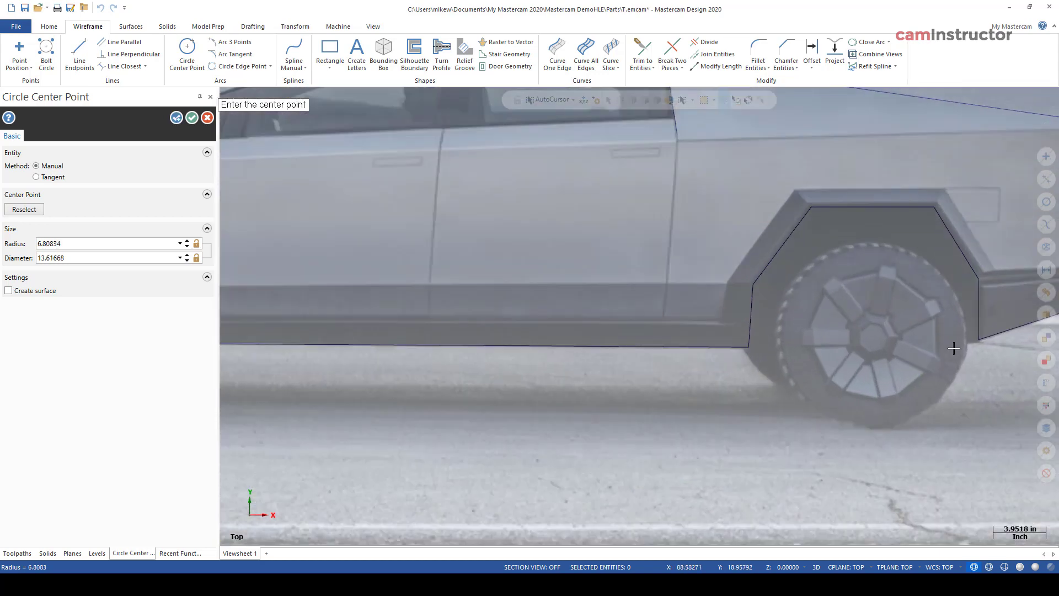
scroll(952, 347, up, 2)
scroll(910, 344, up, 1)
scroll(893, 343, up, 1)
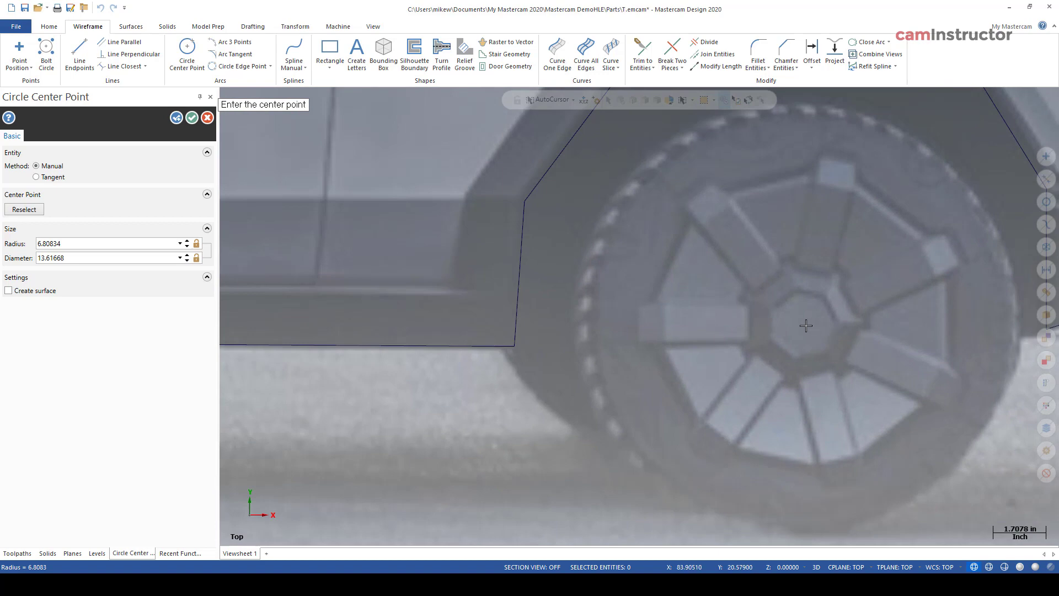
click(801, 324)
scroll(801, 327, down, 1)
scroll(798, 331, down, 1)
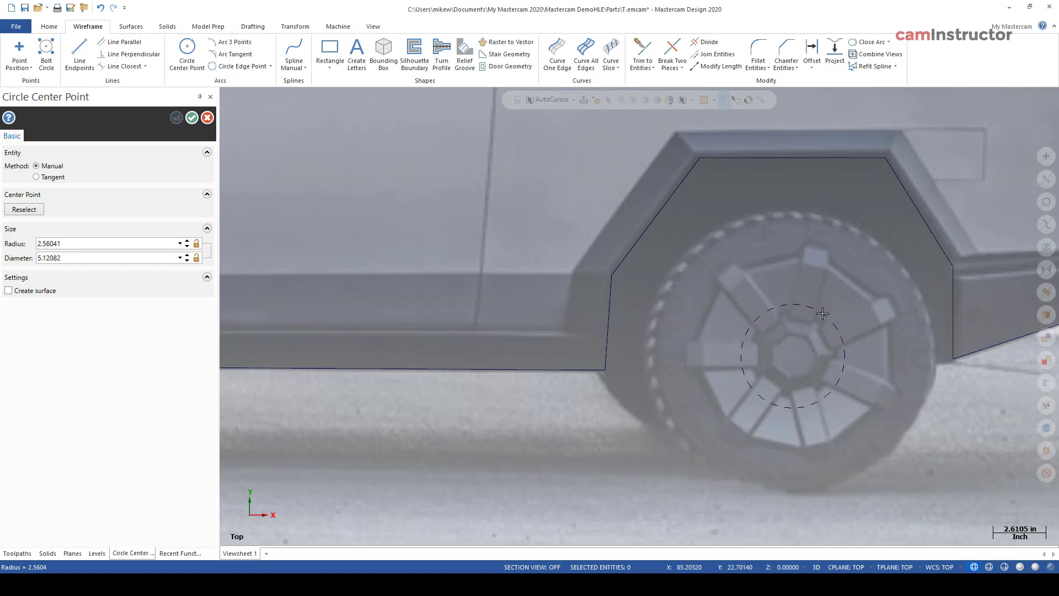
scroll(833, 333, down, 2)
scroll(834, 334, down, 2)
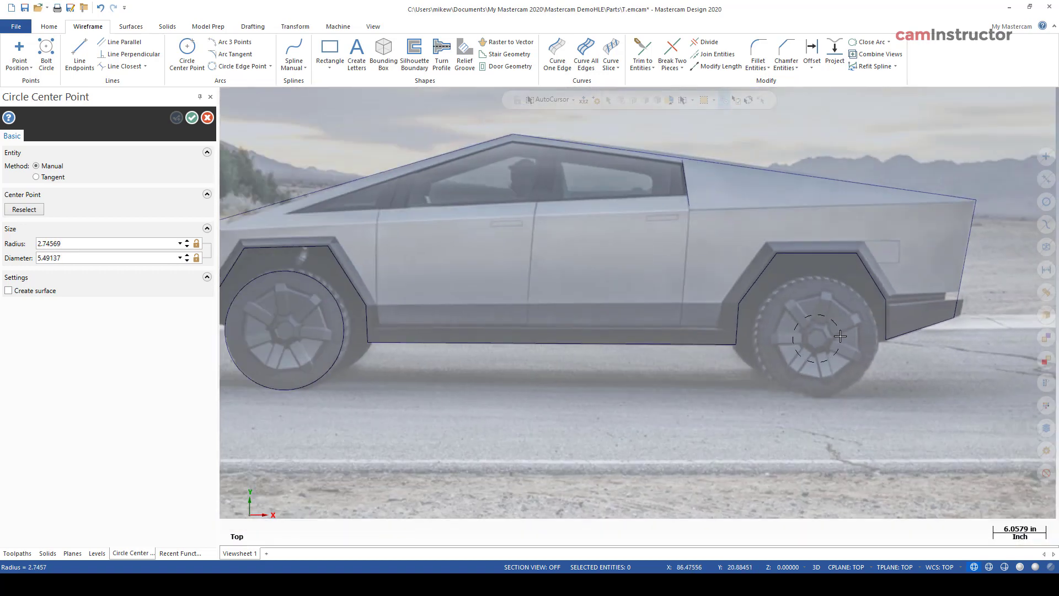
scroll(840, 331, up, 1)
scroll(850, 325, up, 2)
scroll(850, 324, up, 1)
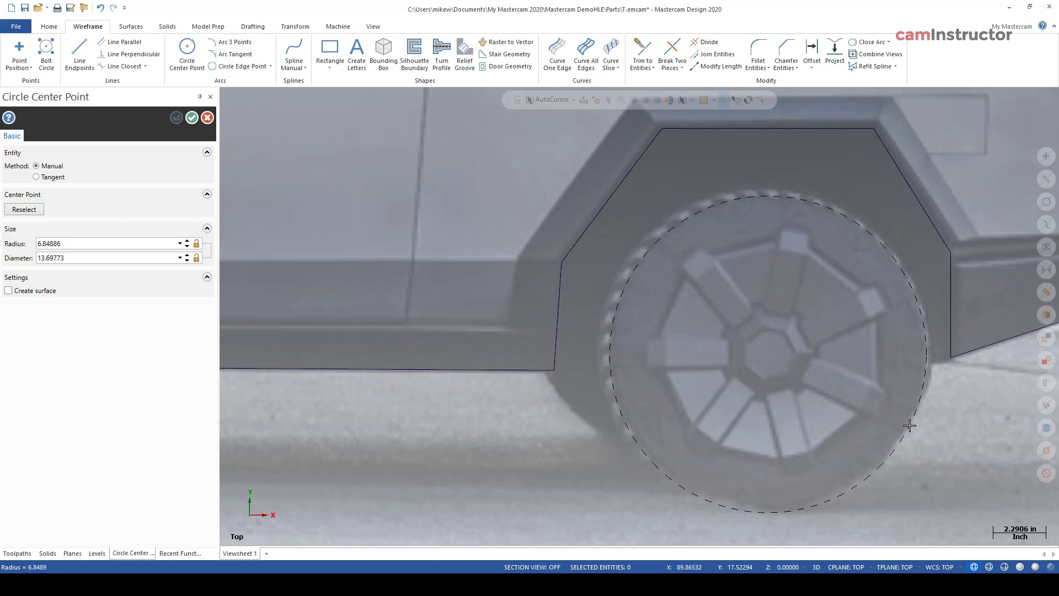
click(909, 426)
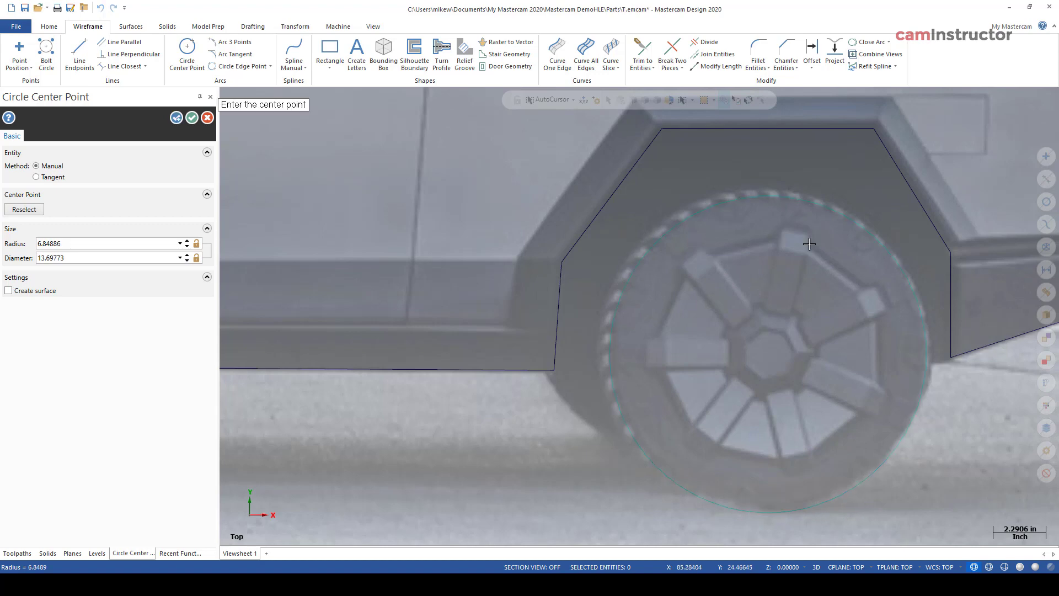
scroll(875, 408, down, 3)
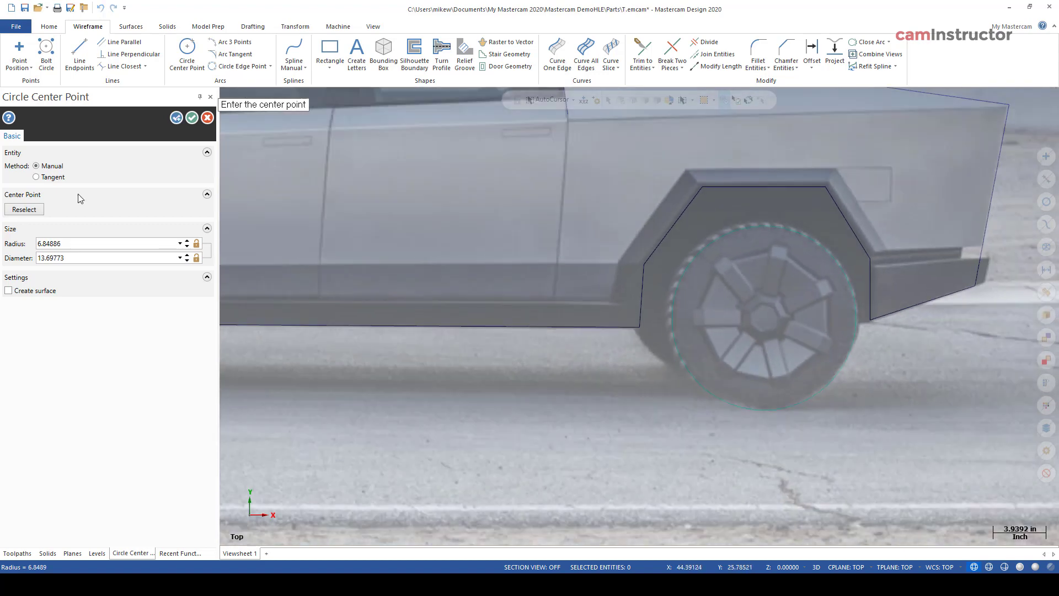
click(191, 118)
scroll(683, 365, down, 2)
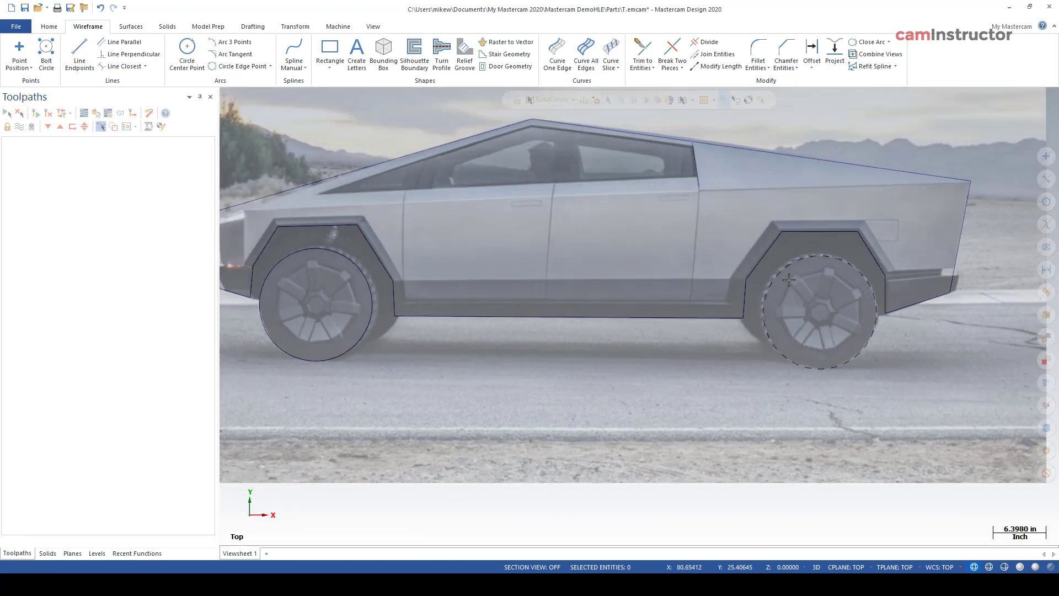
scroll(844, 315, down, 1)
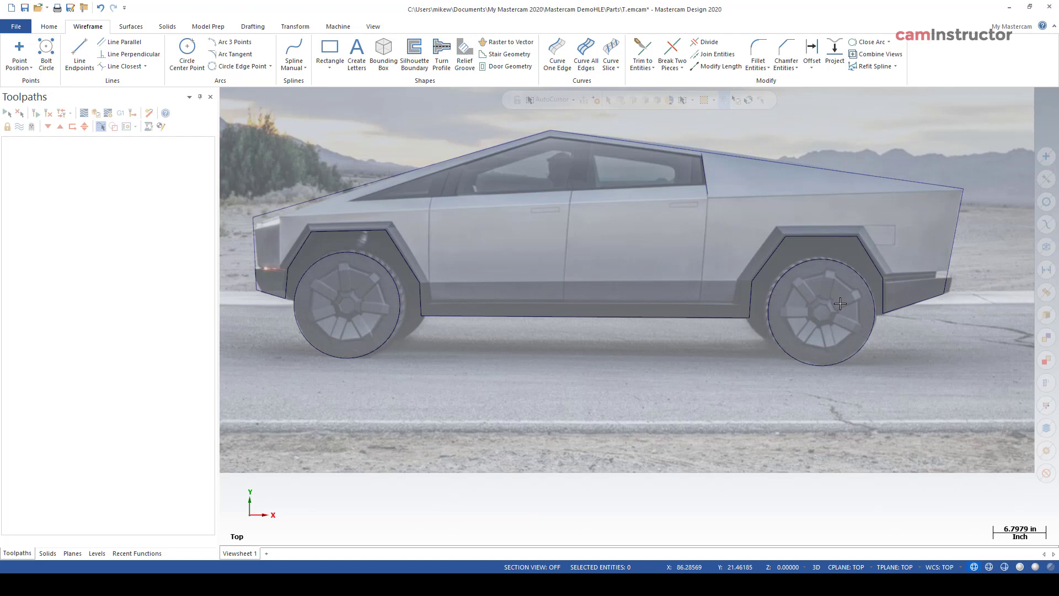
scroll(748, 370, down, 1)
scroll(785, 366, down, 1)
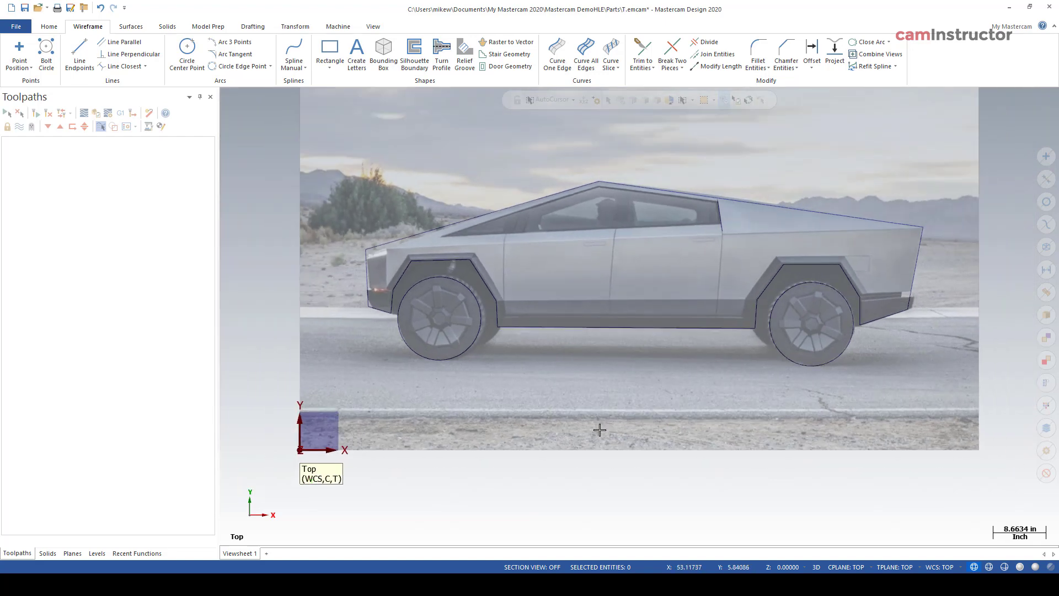
scroll(600, 429, down, 1)
scroll(633, 363, down, 1)
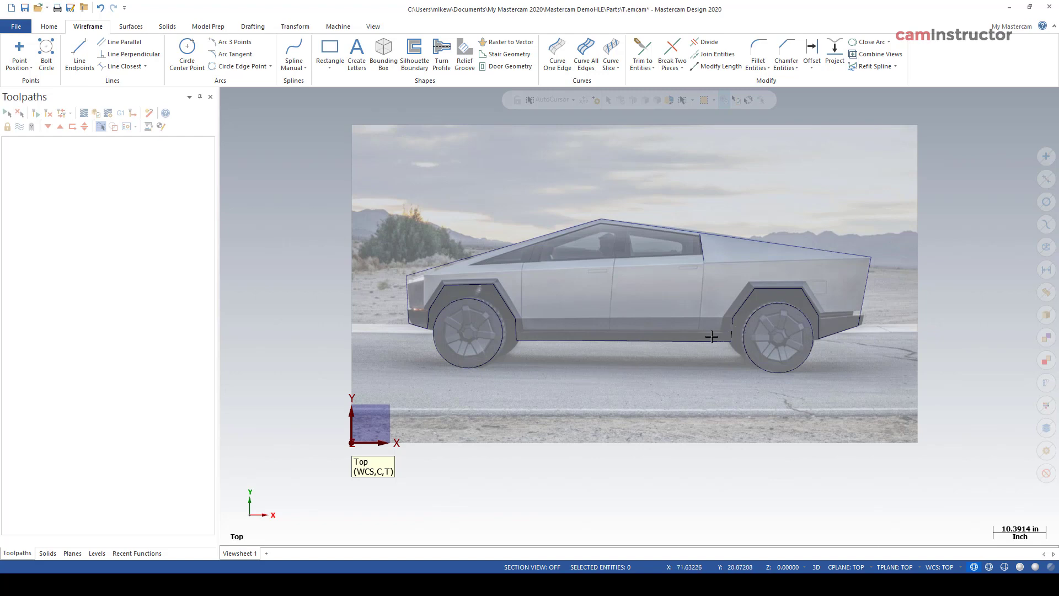
scroll(394, 229, up, 1)
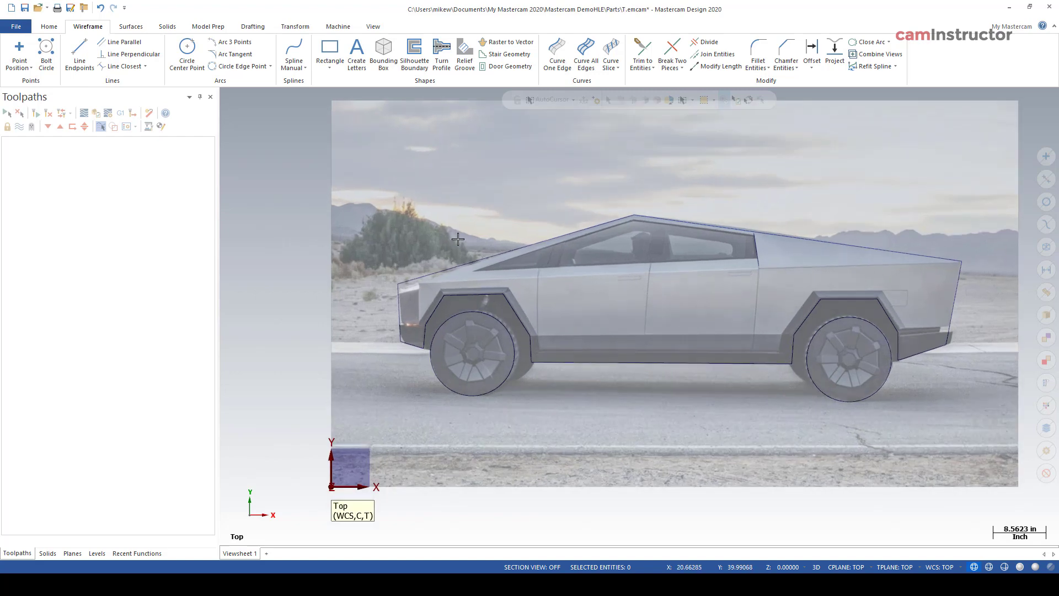
Step: Draw a multi-line from the truck's front nose to the rear tail corner
click(79, 52)
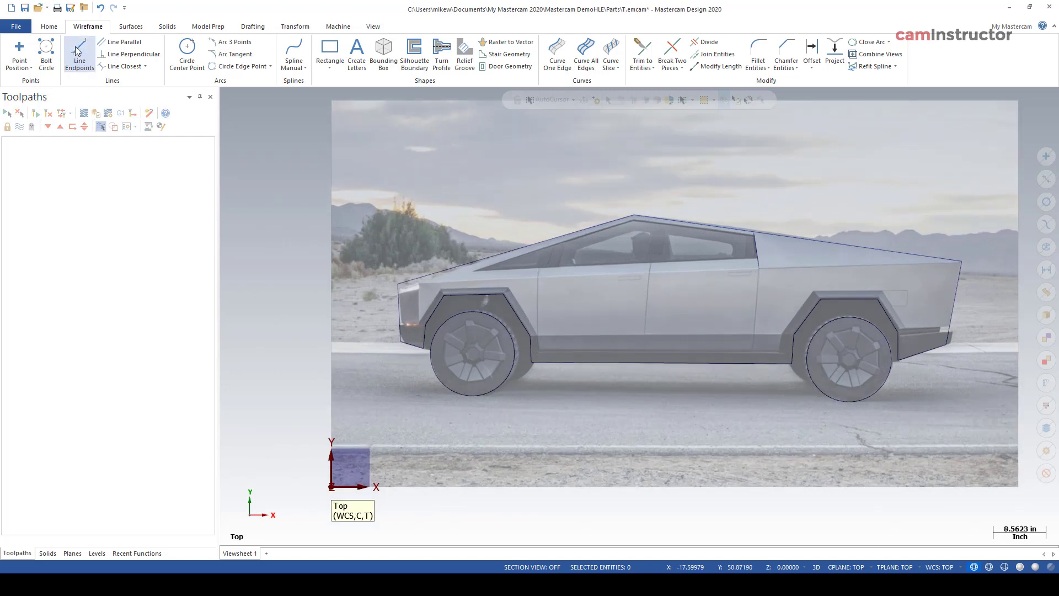
click(398, 283)
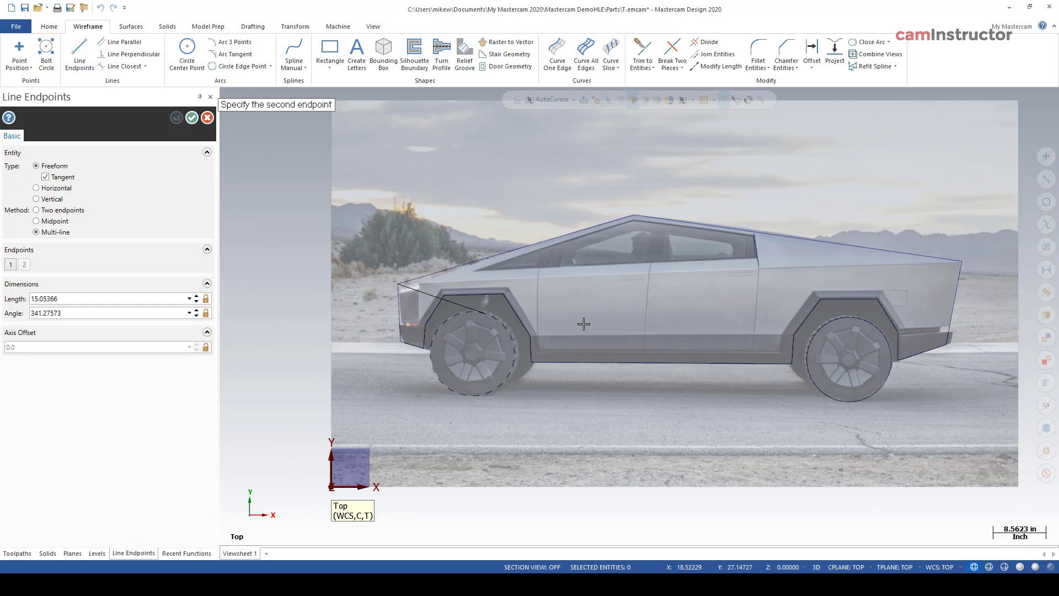
click(960, 262)
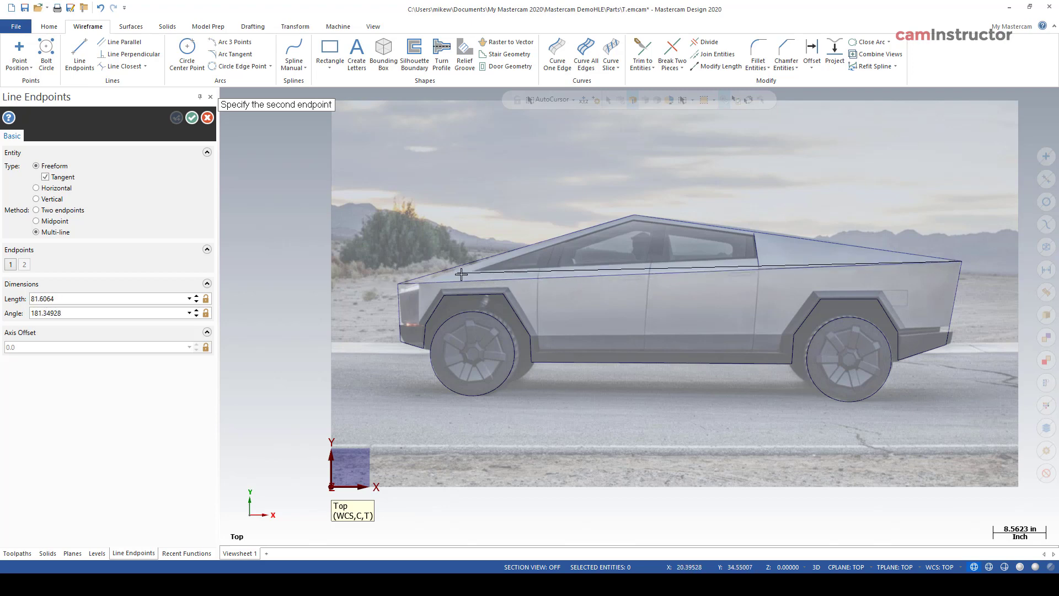
click(192, 118)
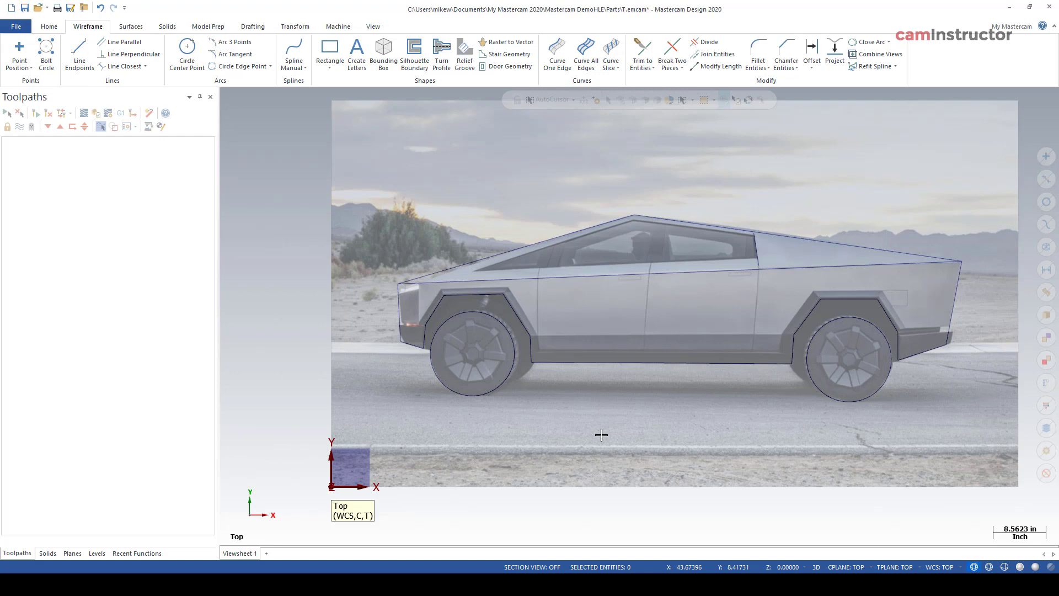
scroll(574, 447, down, 1)
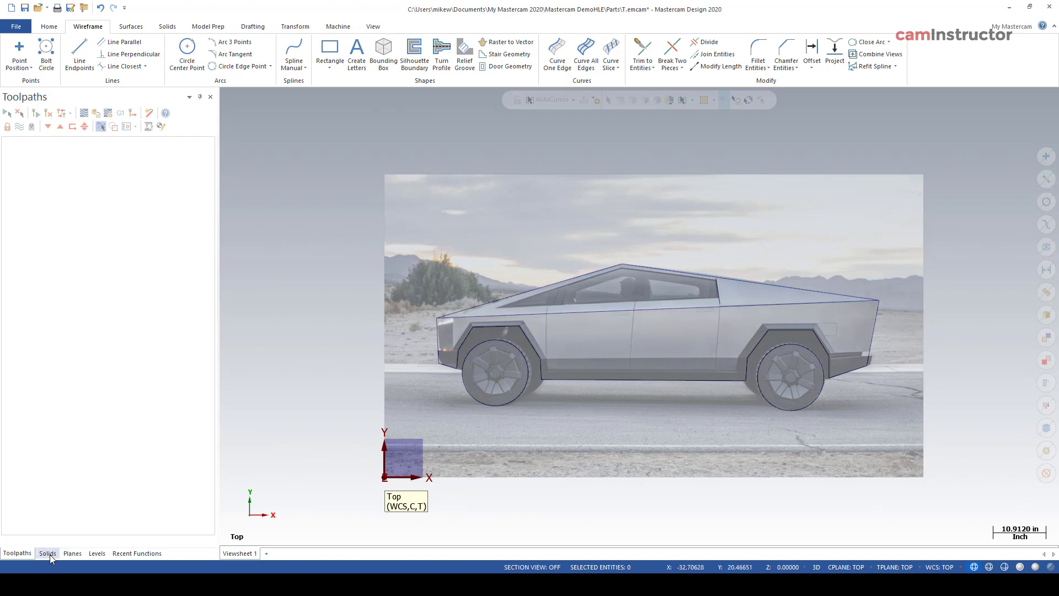
Step: Clear the background photo by starting Raster to Vector, then declining merge, save and image selection
click(97, 553)
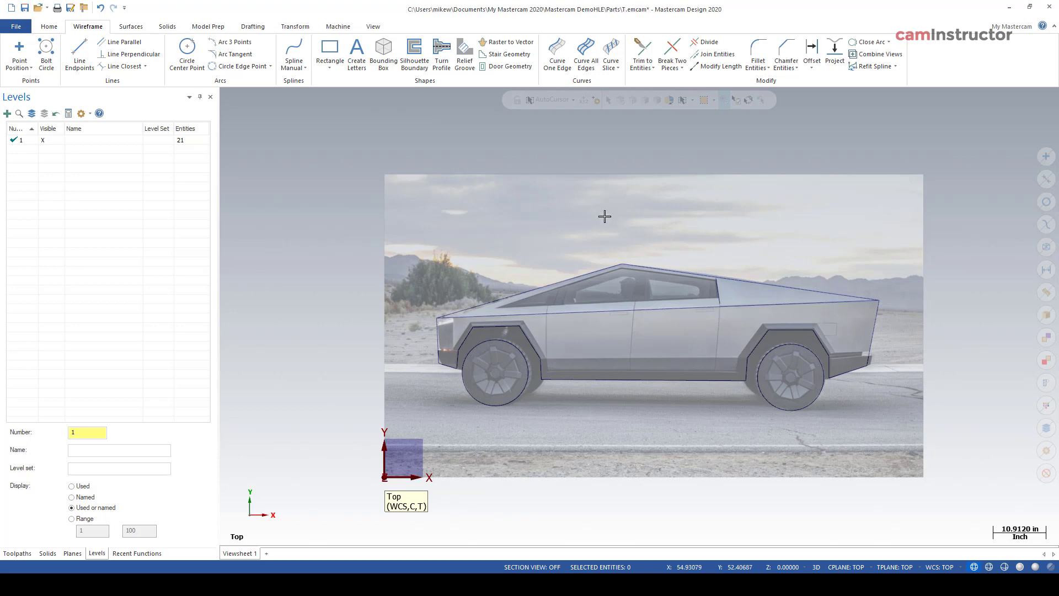
click(520, 46)
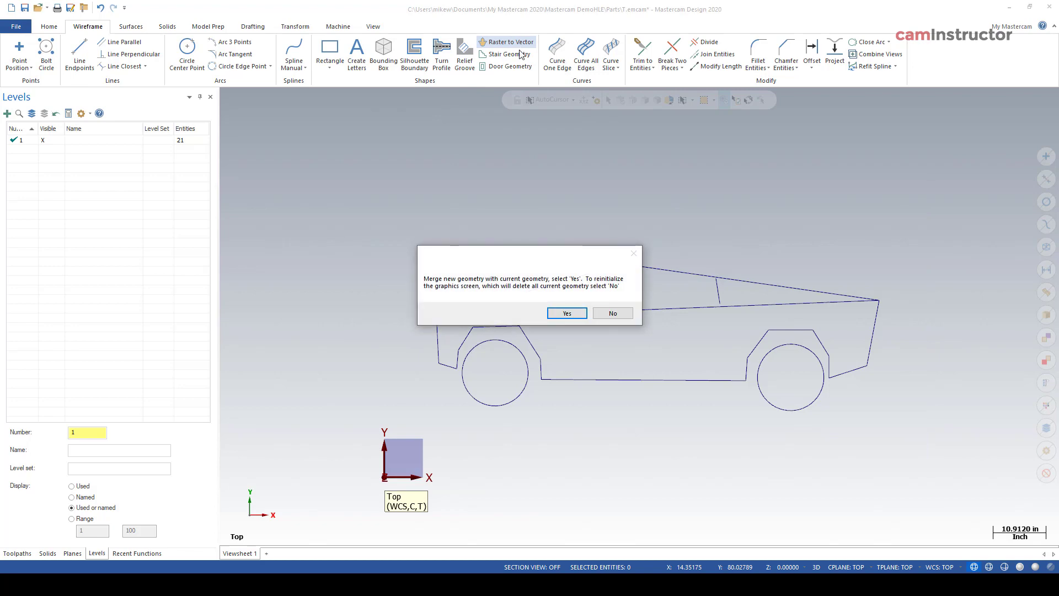
click(619, 313)
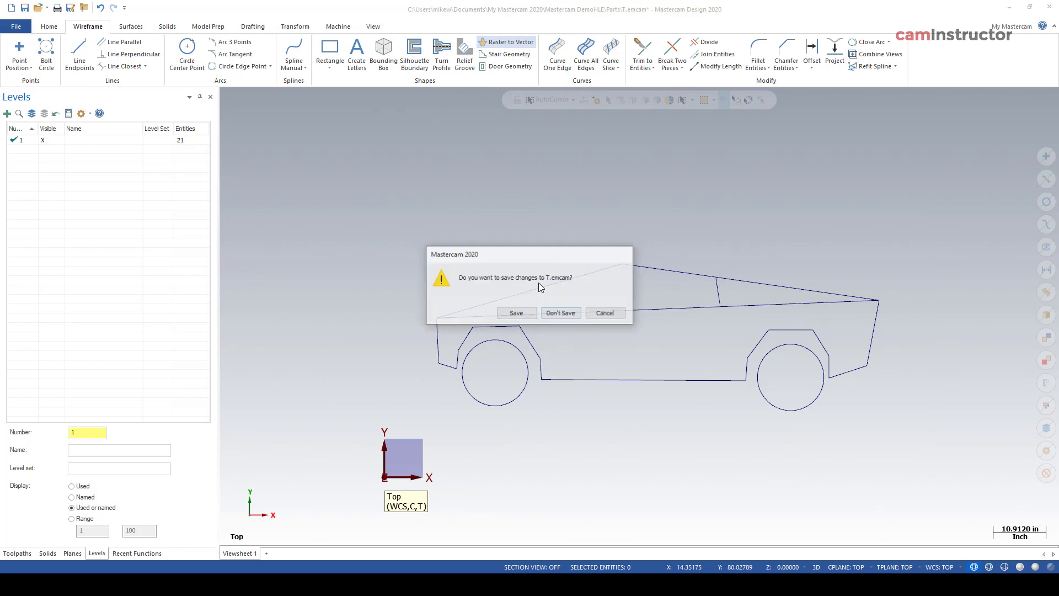
click(604, 314)
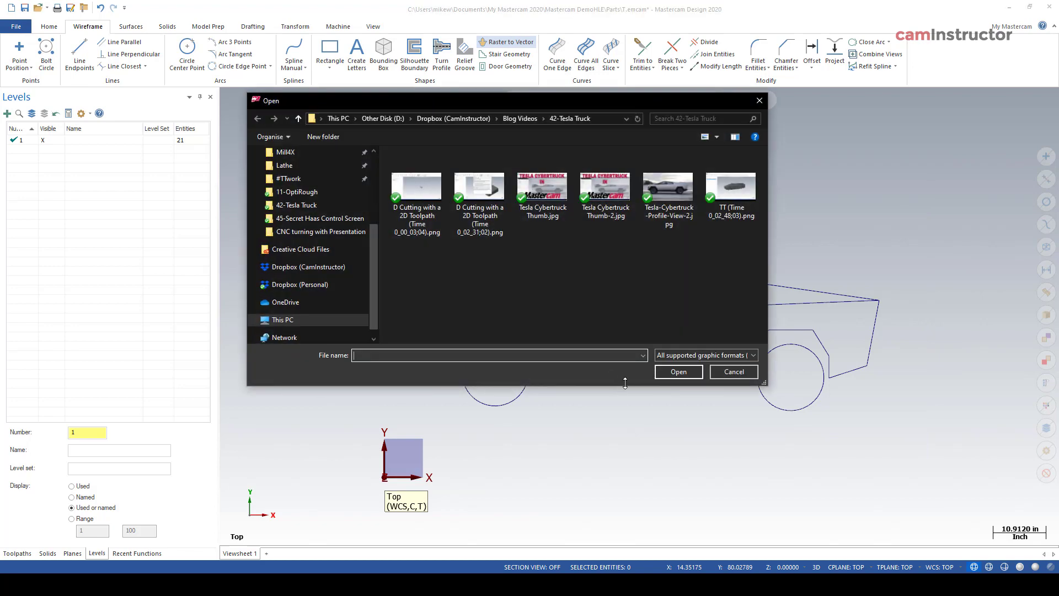
click(736, 372)
scroll(440, 255, down, 1)
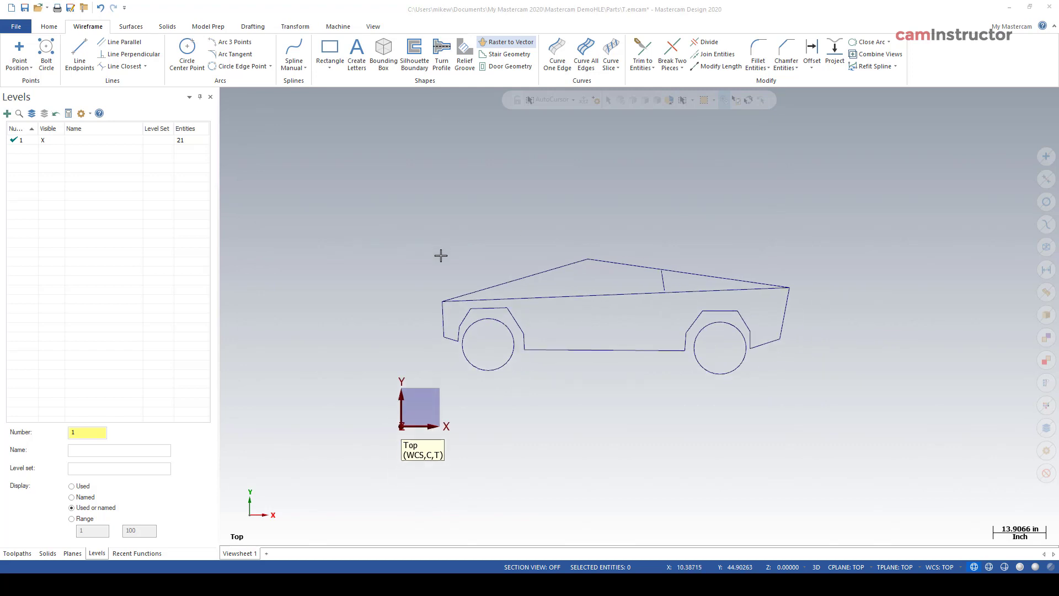
scroll(511, 406, up, 2)
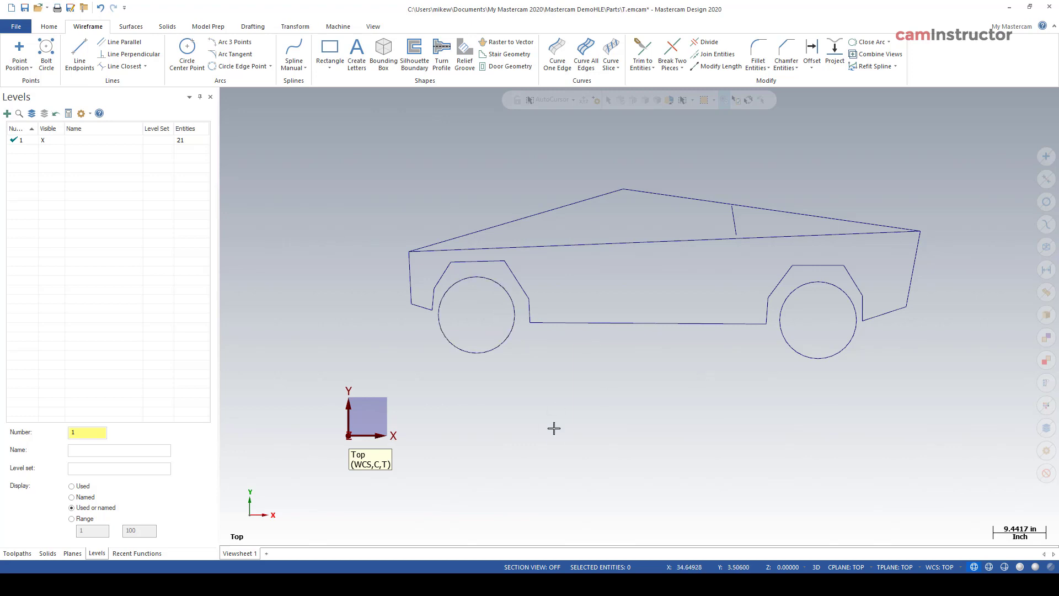
click(367, 551)
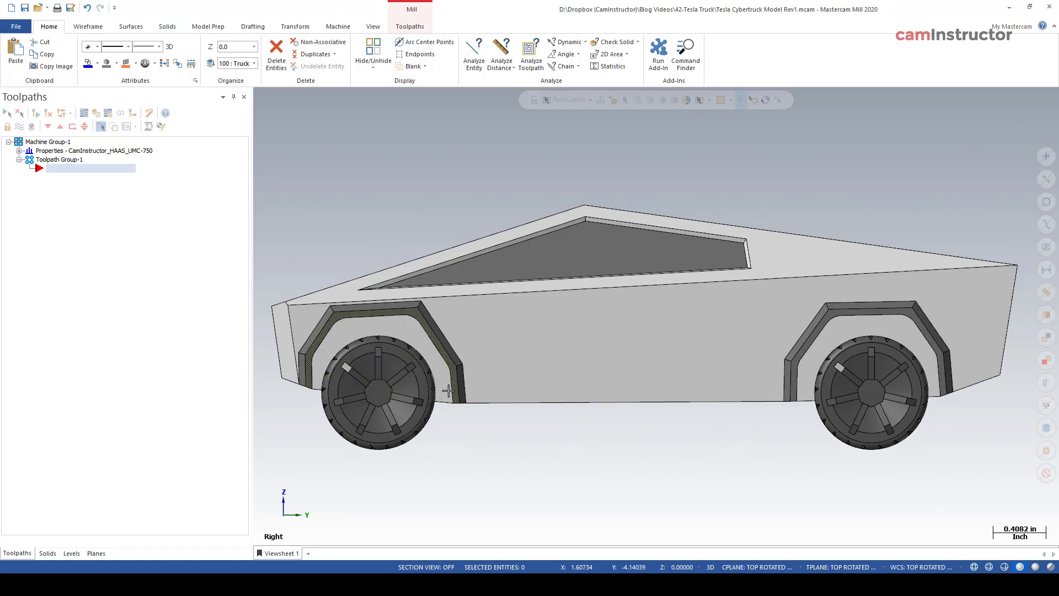
scroll(617, 440, down, 1)
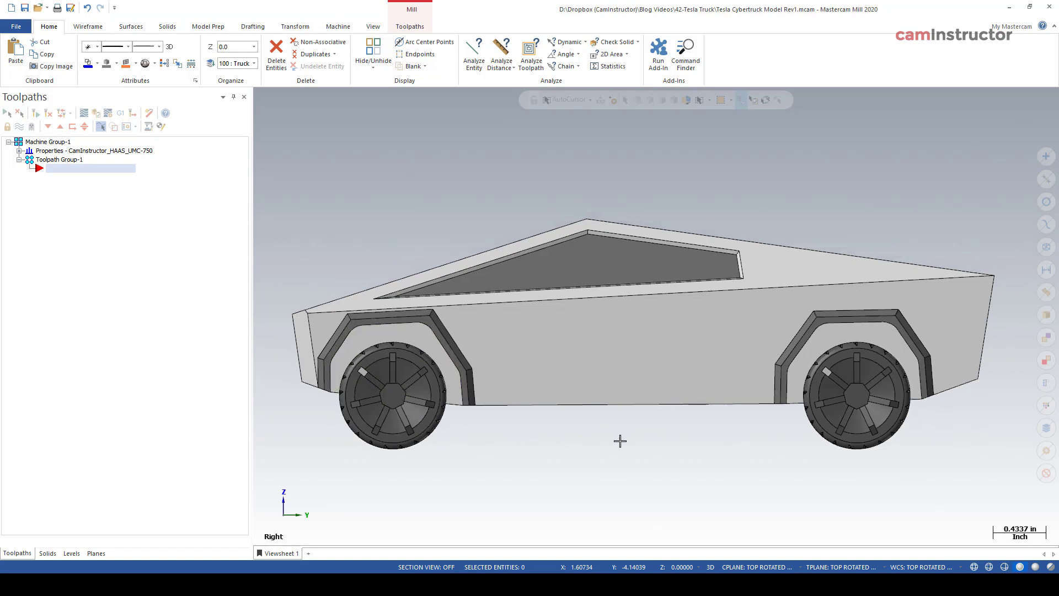
click(457, 535)
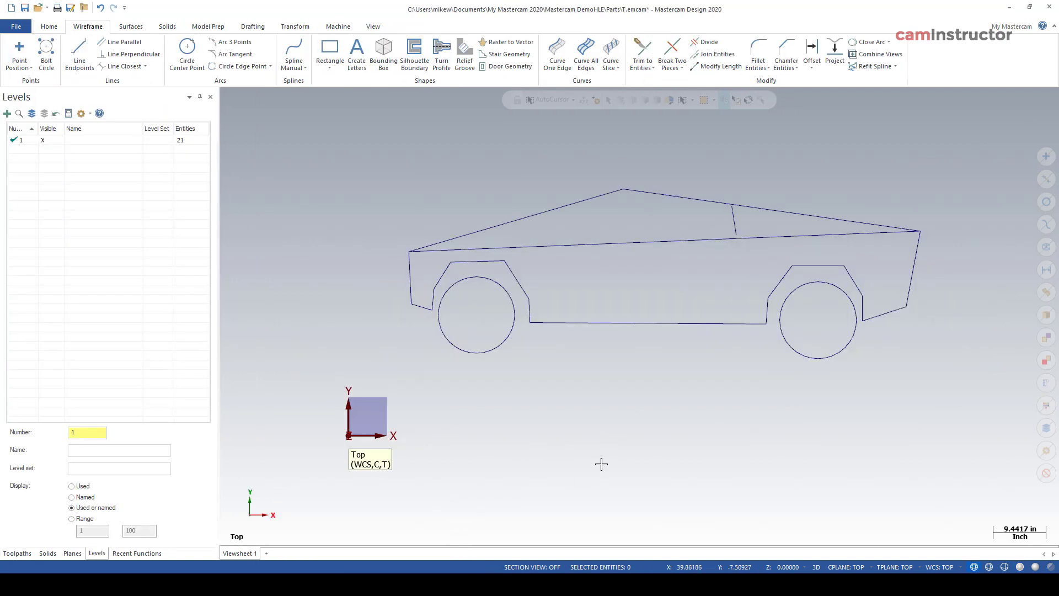
scroll(612, 464, up, 1)
scroll(618, 458, up, 2)
scroll(618, 458, up, 1)
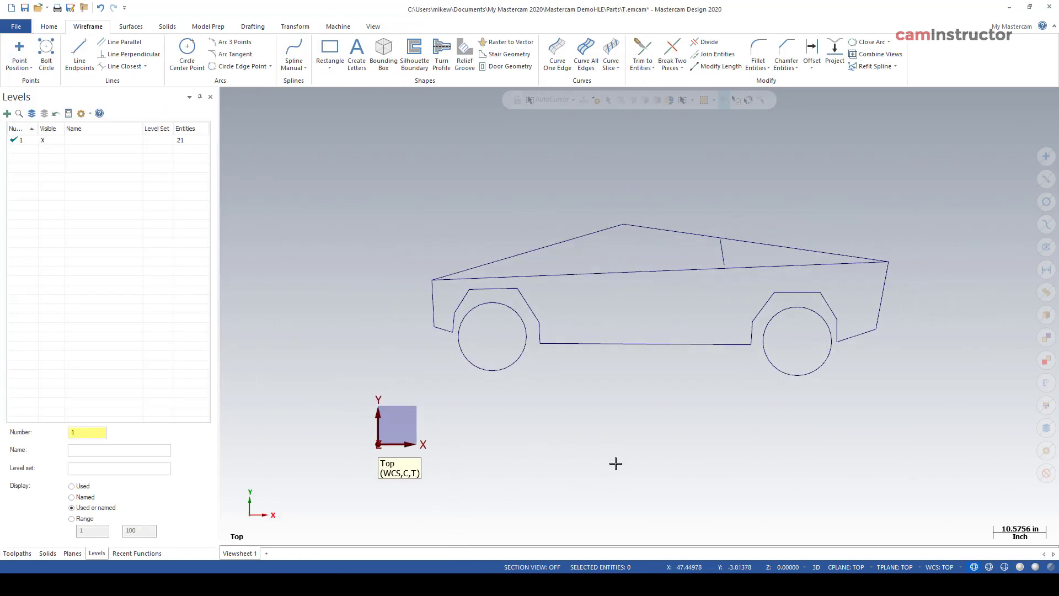
scroll(617, 463, down, 1)
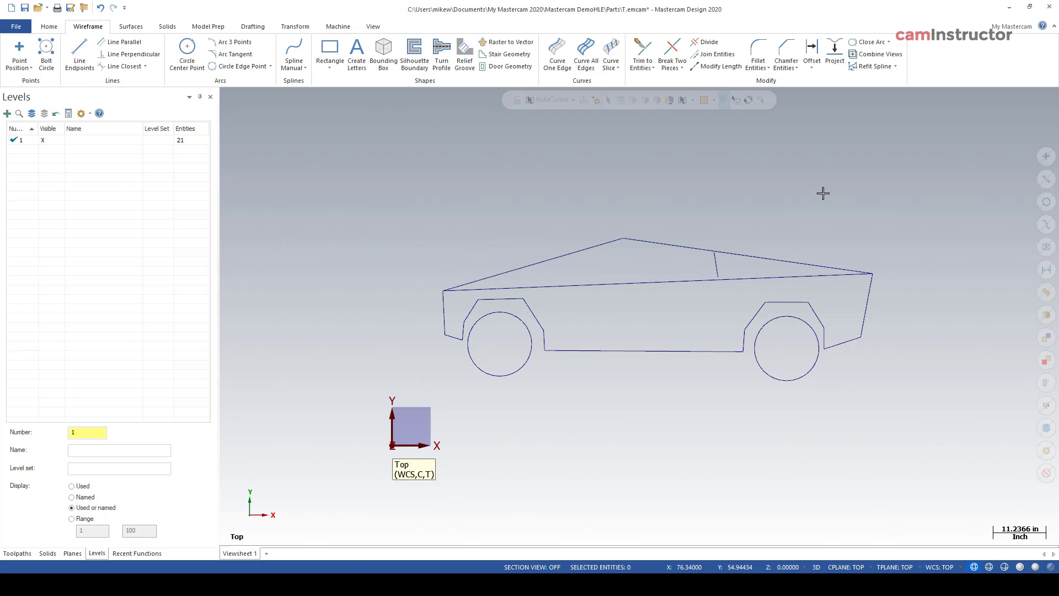
Step: Draw a line tangent to the front wheel circle and the rear wheel circle
click(79, 51)
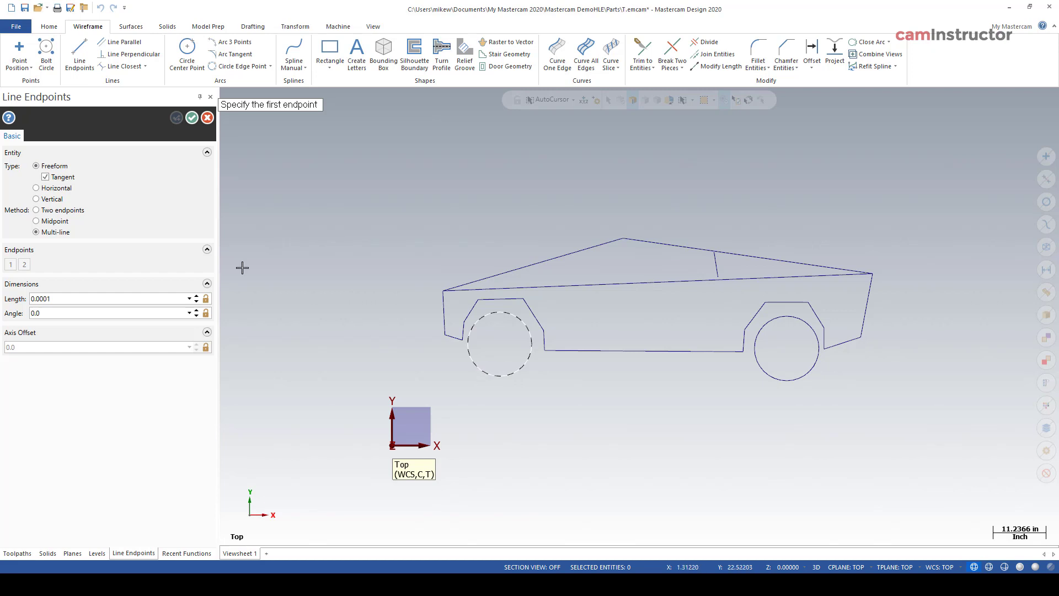
click(473, 369)
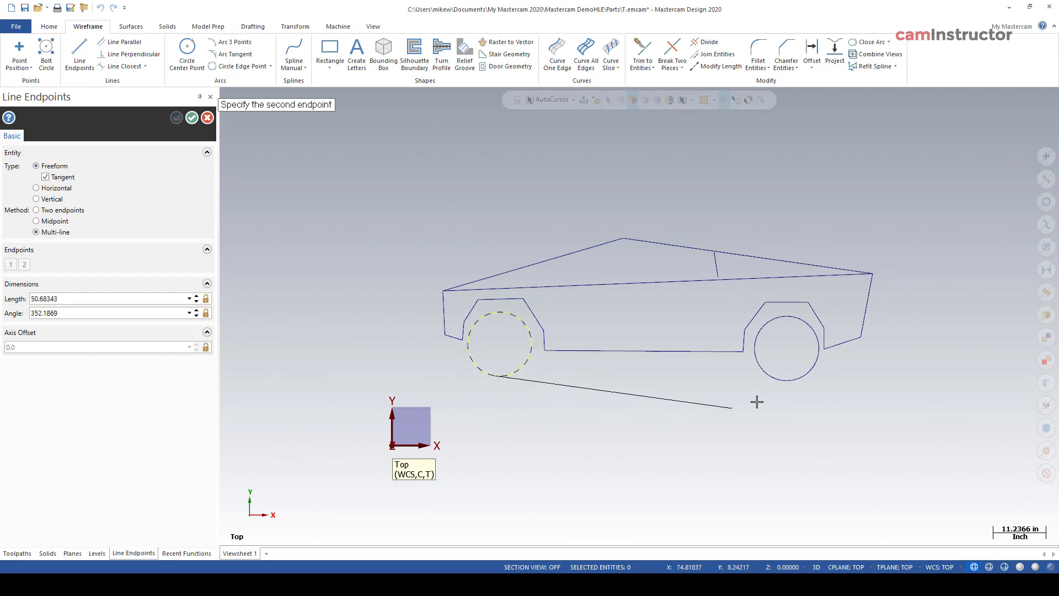
click(799, 381)
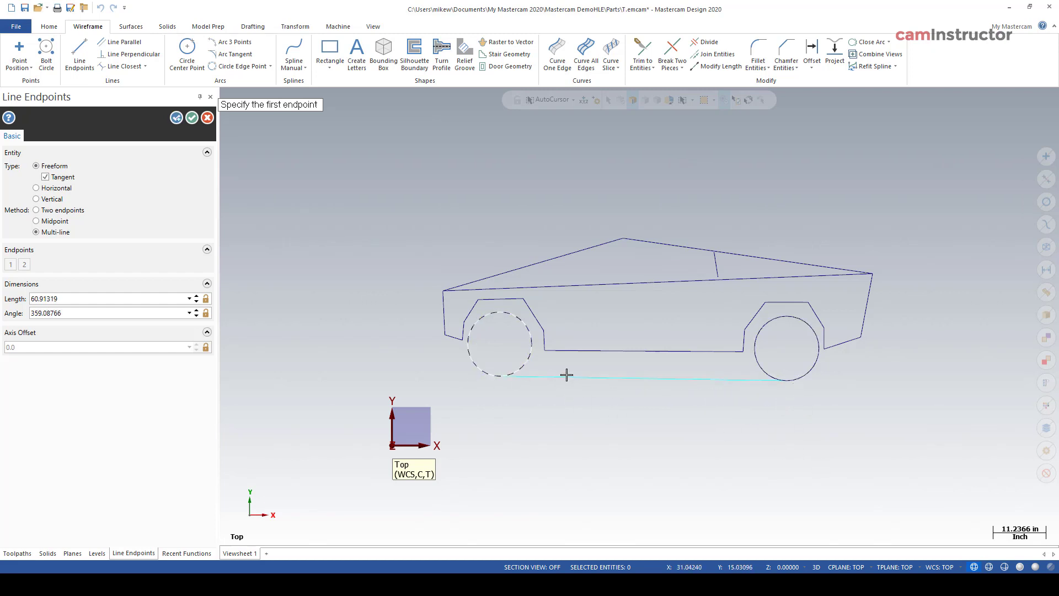
key(Return)
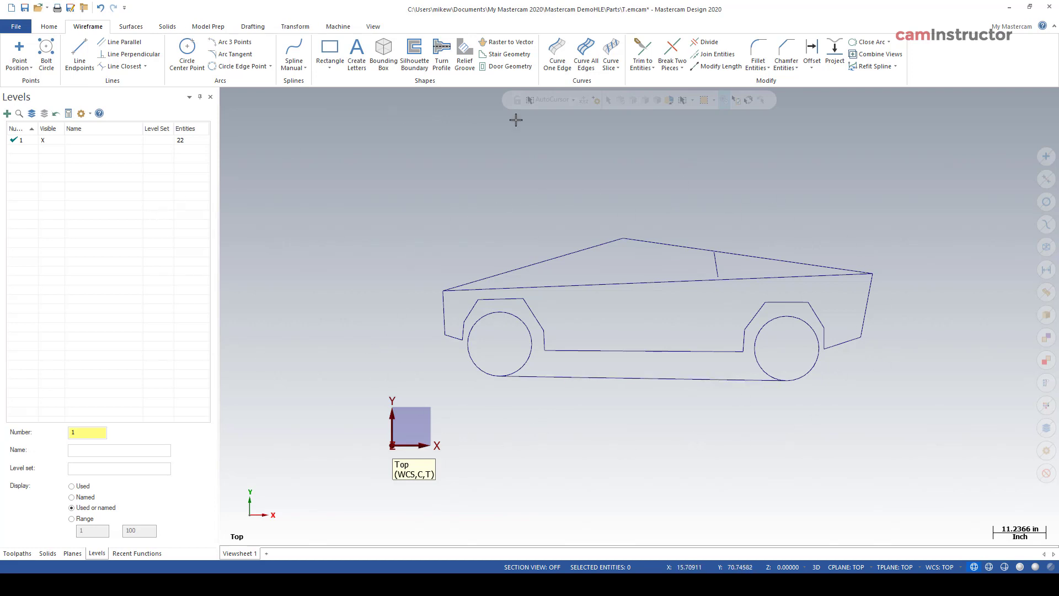
Step: Draw a horizontal line from the front wheel's bottom to past the truck's rear
click(79, 68)
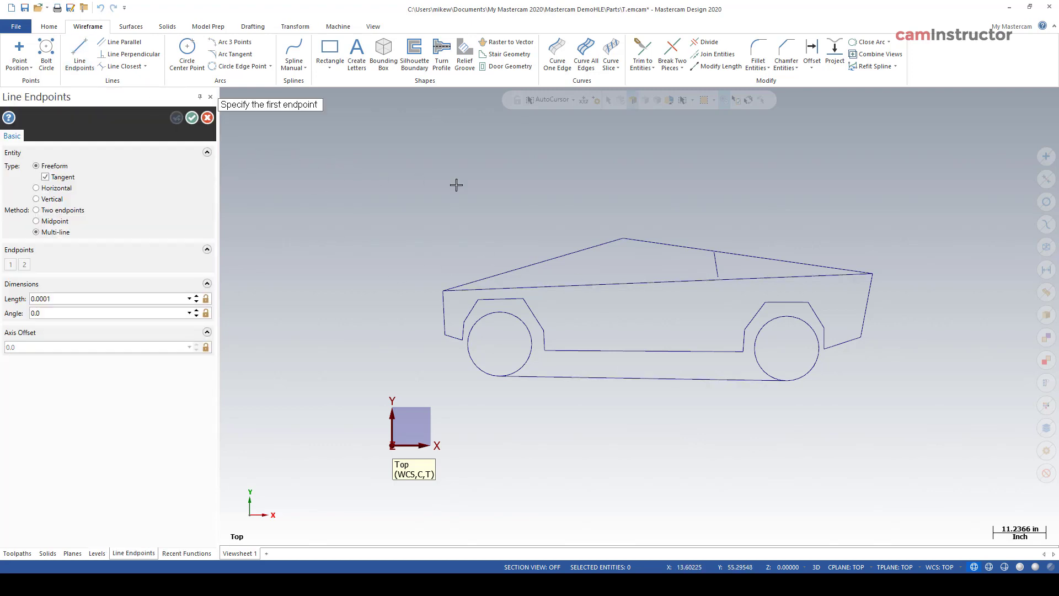
click(36, 188)
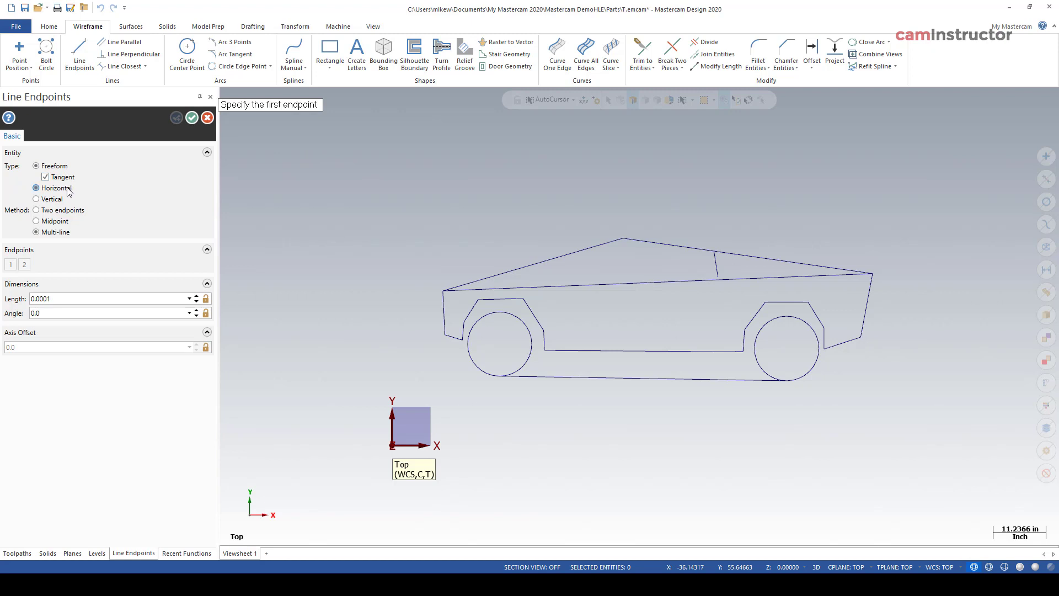
click(500, 377)
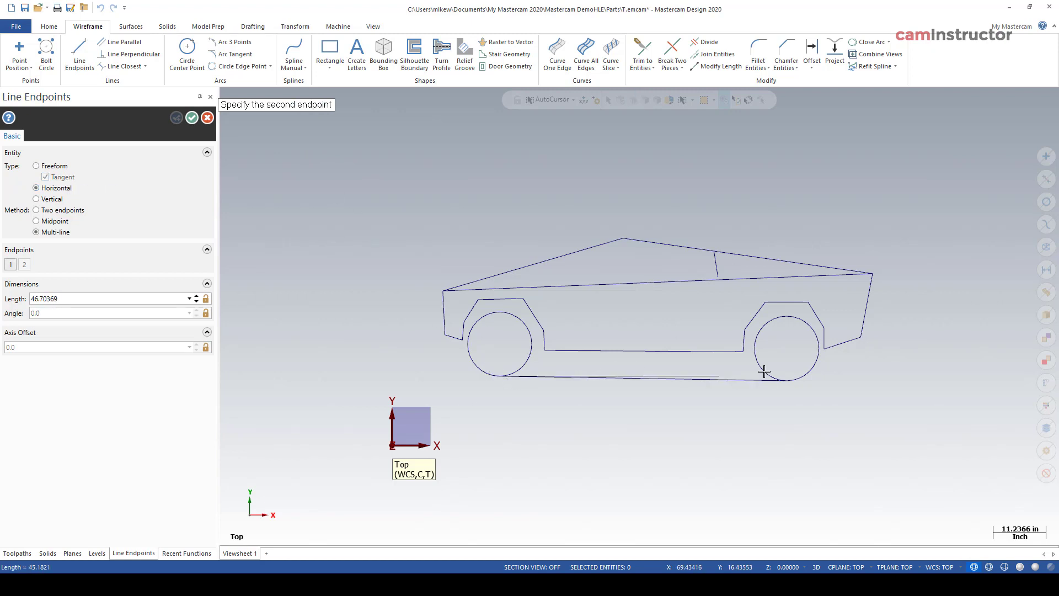
click(952, 364)
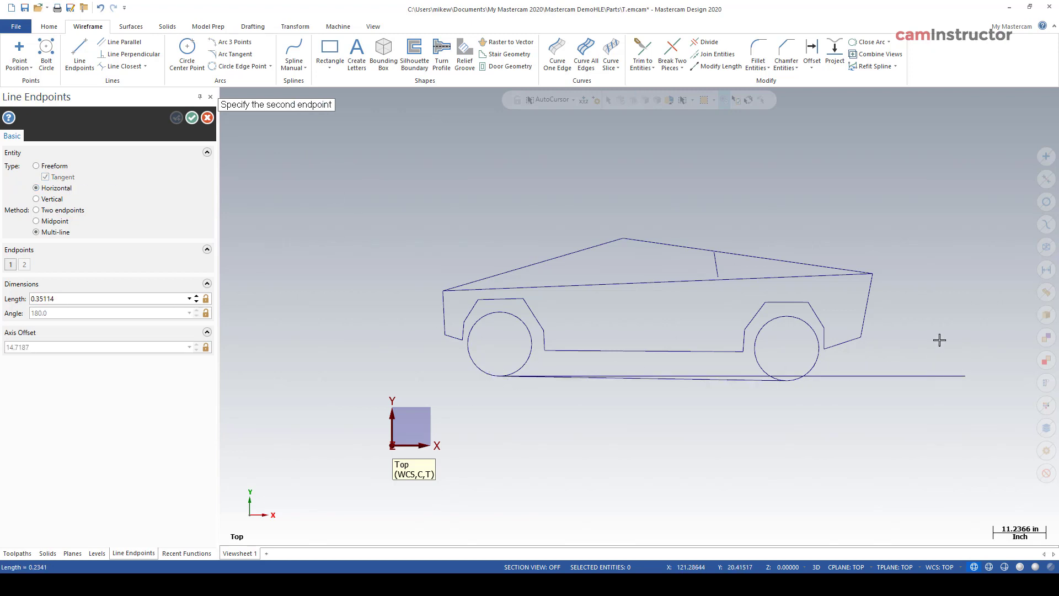
click(190, 119)
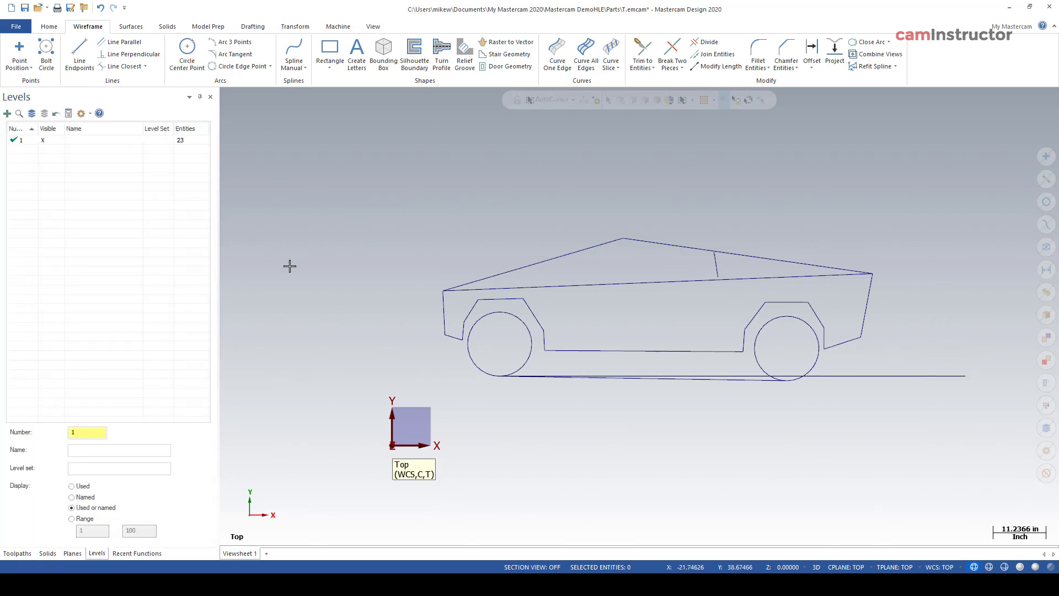
scroll(289, 266, down, 1)
scroll(640, 442, up, 1)
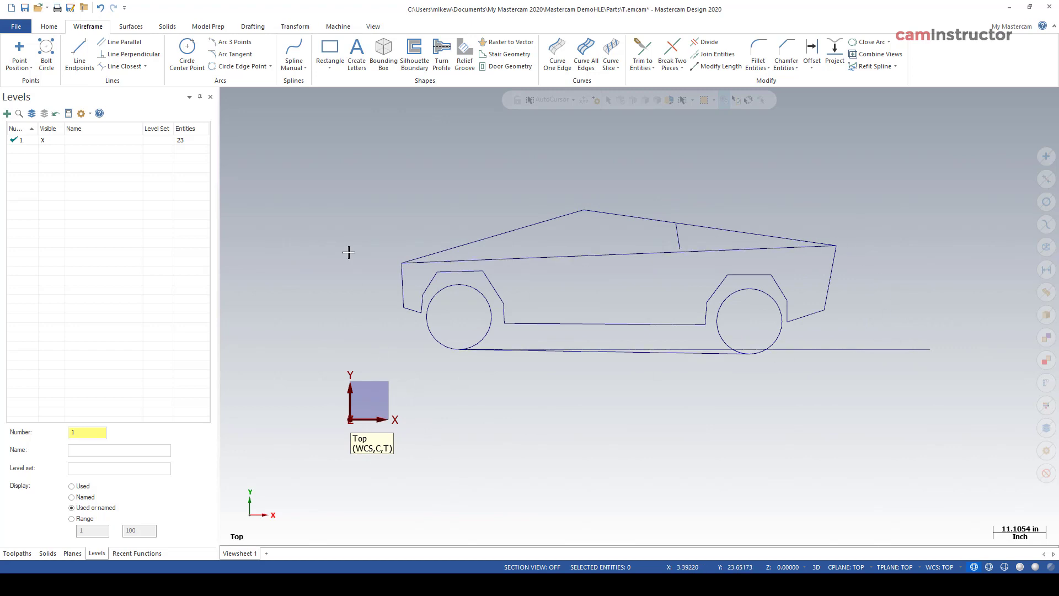
click(303, 31)
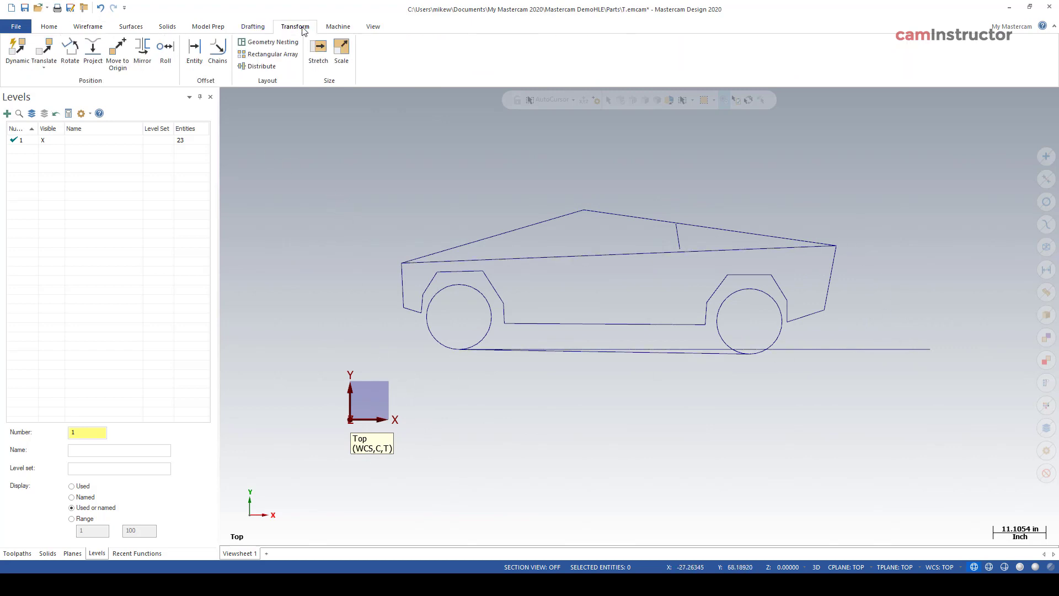
Step: Select all geometry except the ground line for a Dynamic transform
click(18, 53)
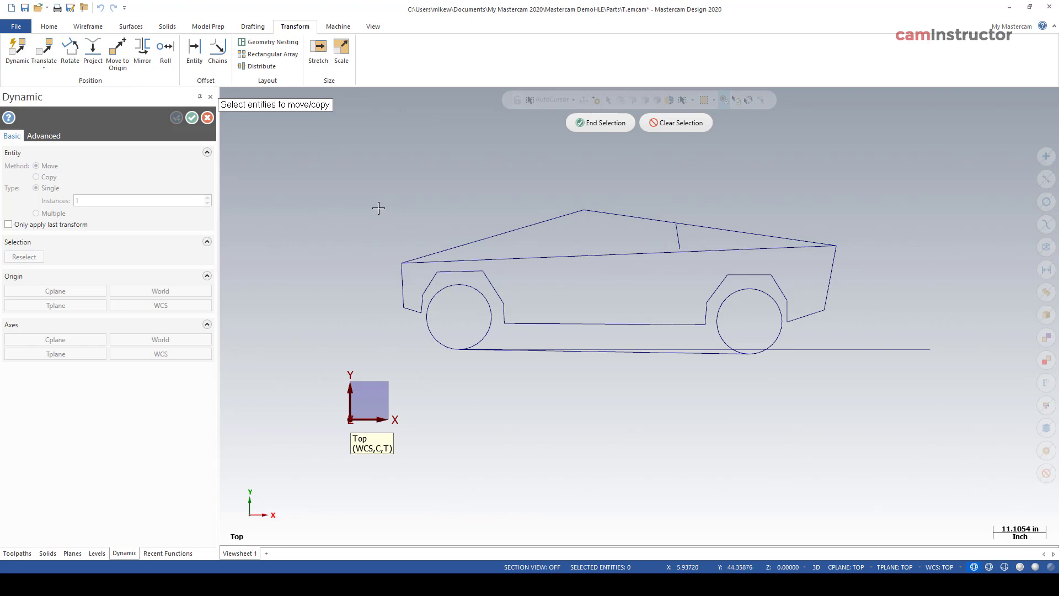
key(ctrl+a)
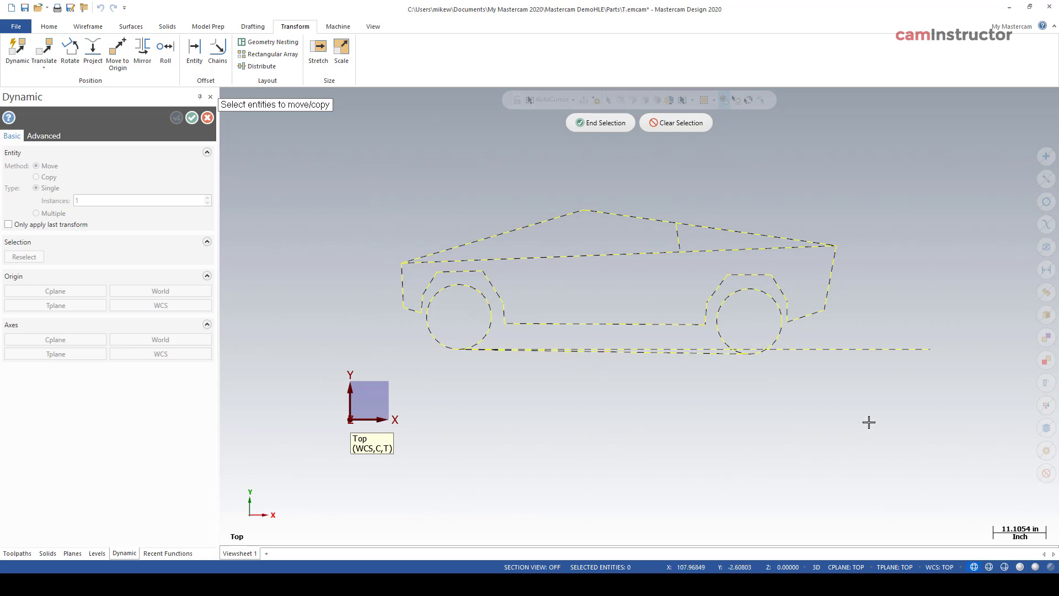
click(881, 350)
click(611, 124)
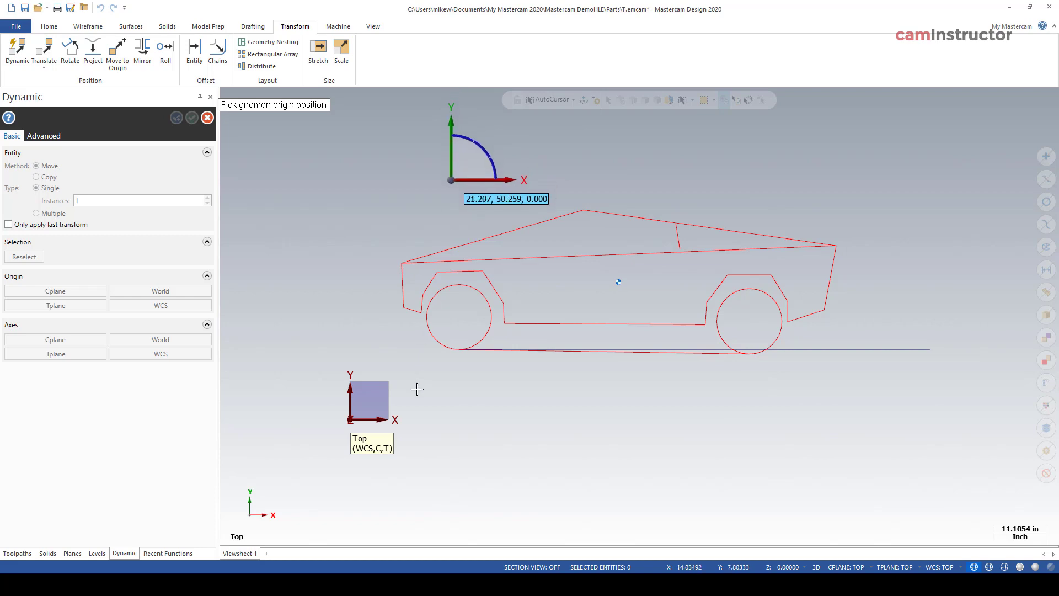
scroll(422, 386, up, 2)
scroll(435, 380, up, 1)
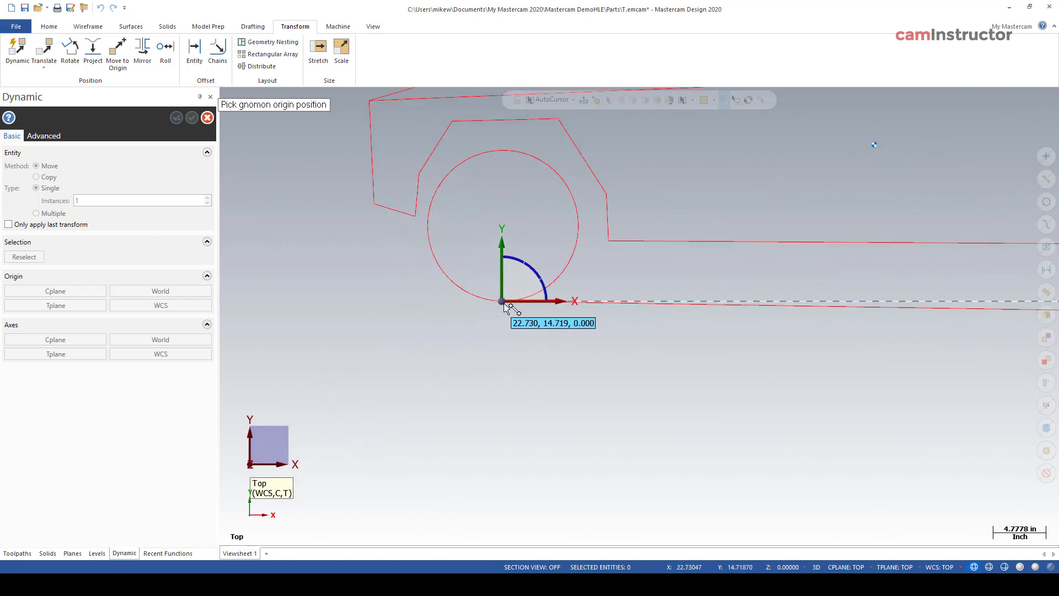
Step: Place the gnomon at the front wheel bottom and align its X axis with the ground line
click(501, 301)
scroll(448, 385, down, 1)
scroll(472, 397, down, 1)
scroll(472, 398, down, 1)
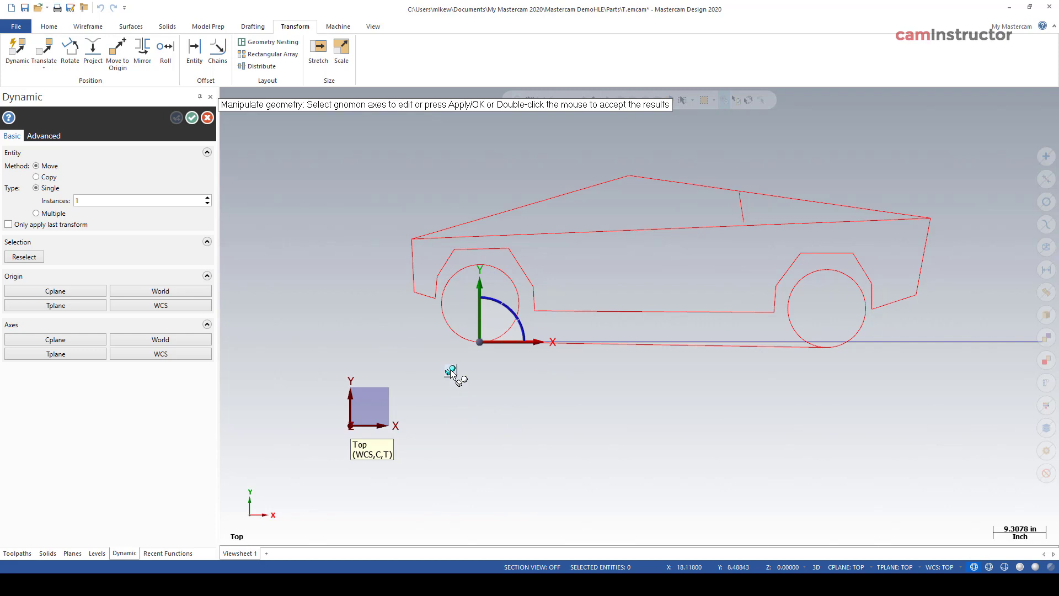
key(alt)
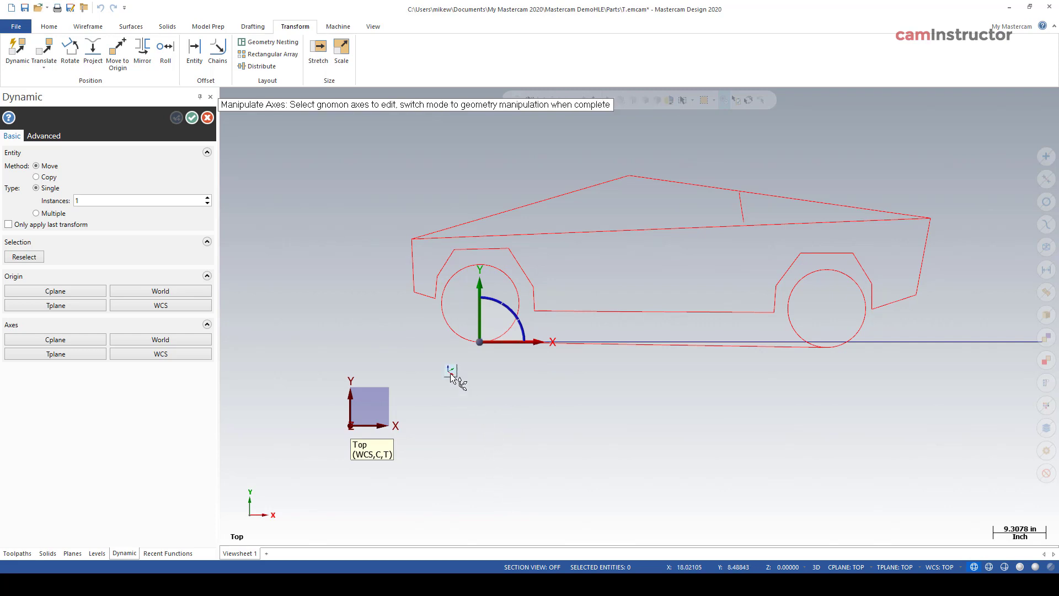
click(526, 335)
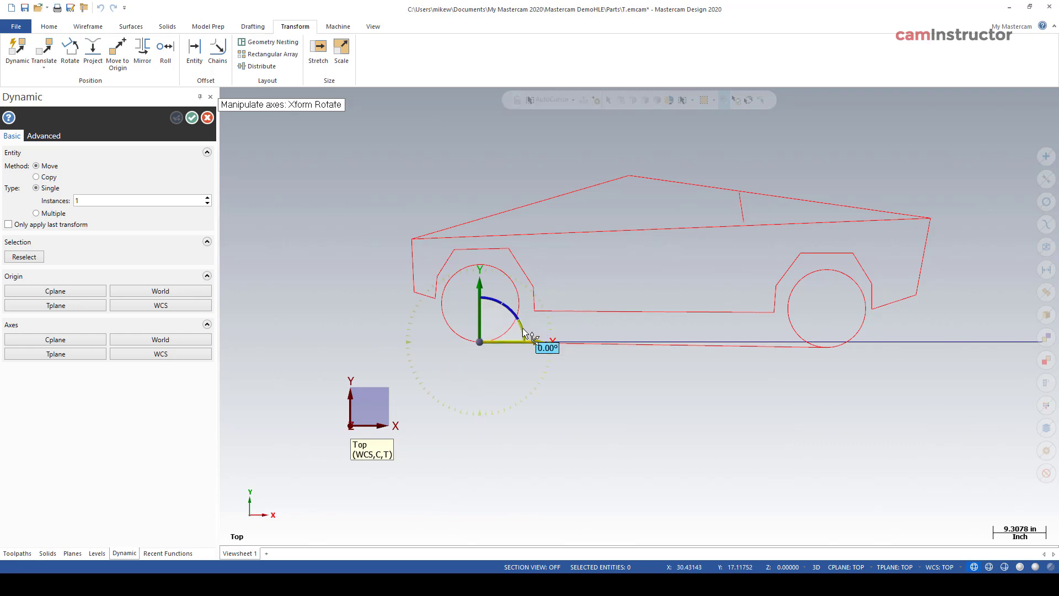
click(526, 334)
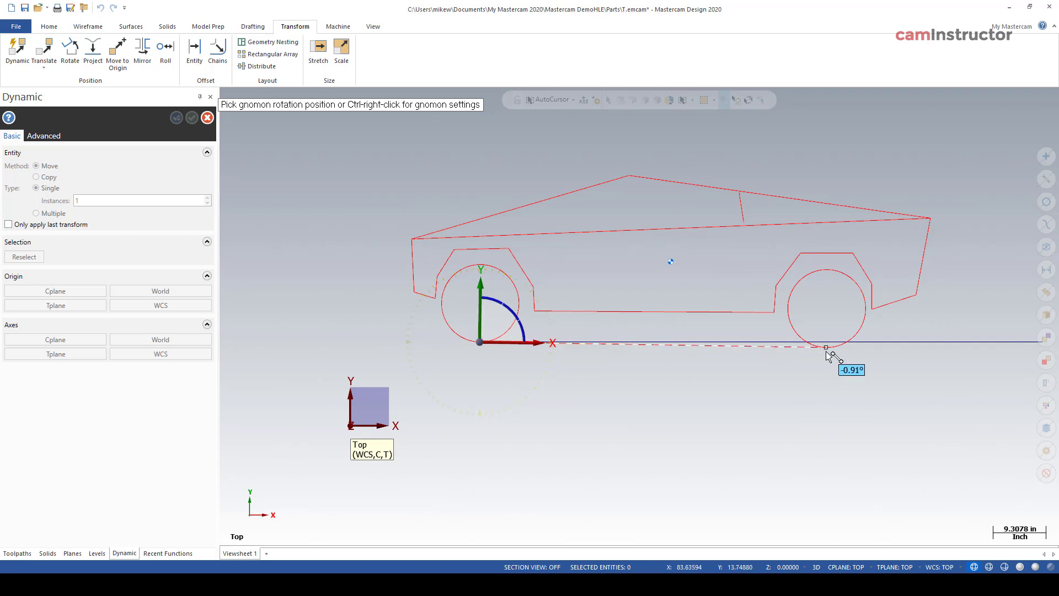
click(827, 354)
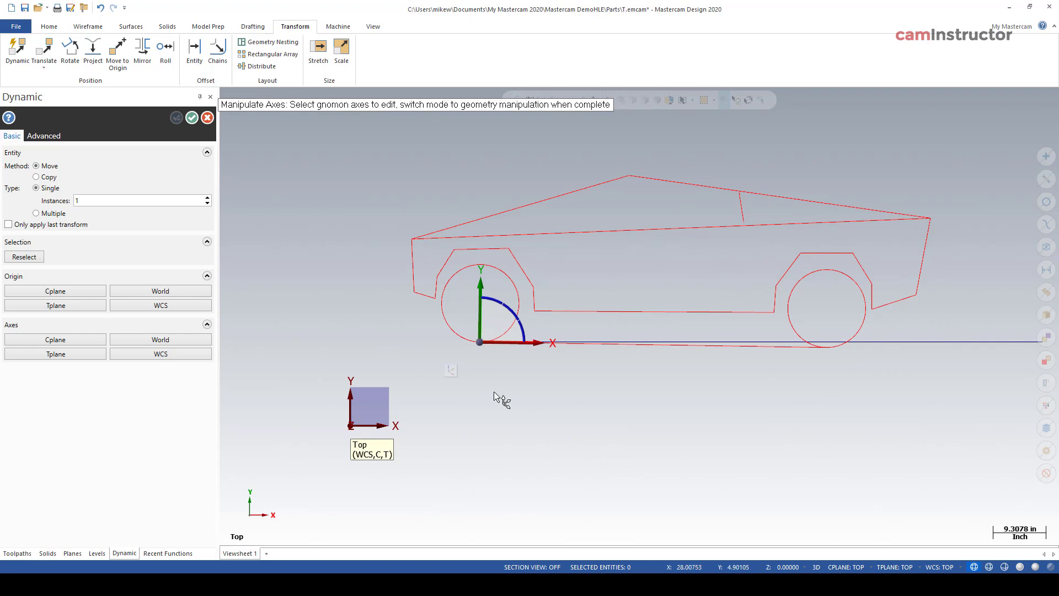
Step: Rotate the truck geometry to 0° so the ground line lies level, and accept
click(452, 373)
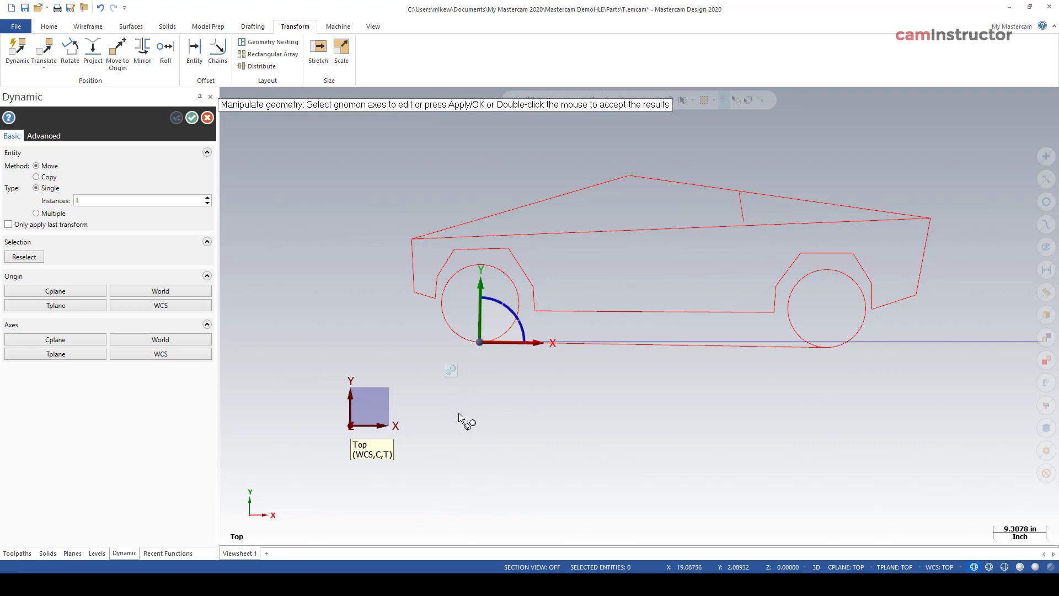
click(525, 333)
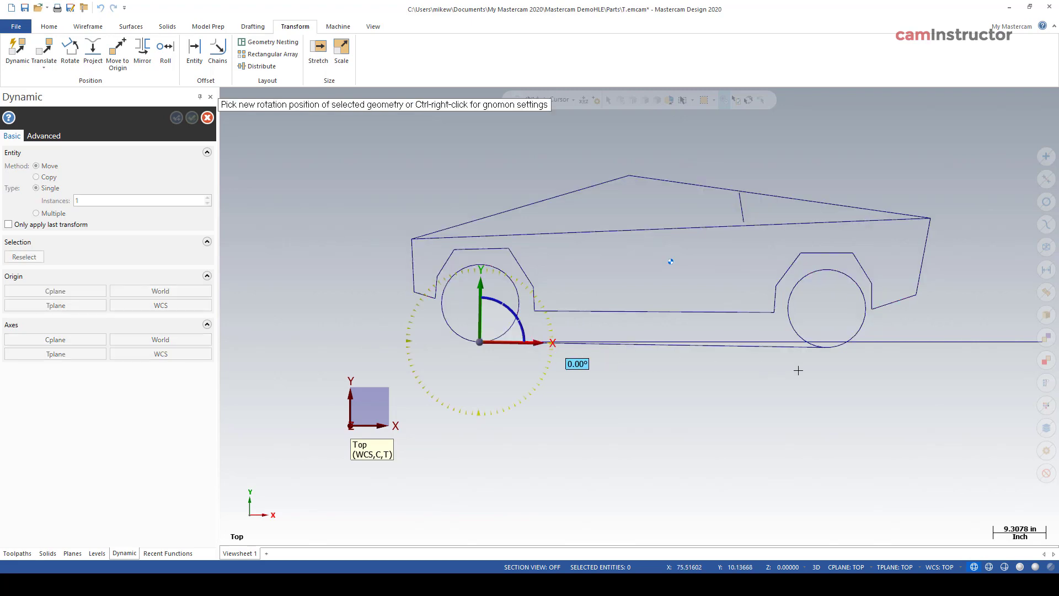
scroll(924, 379, down, 2)
scroll(962, 367, down, 1)
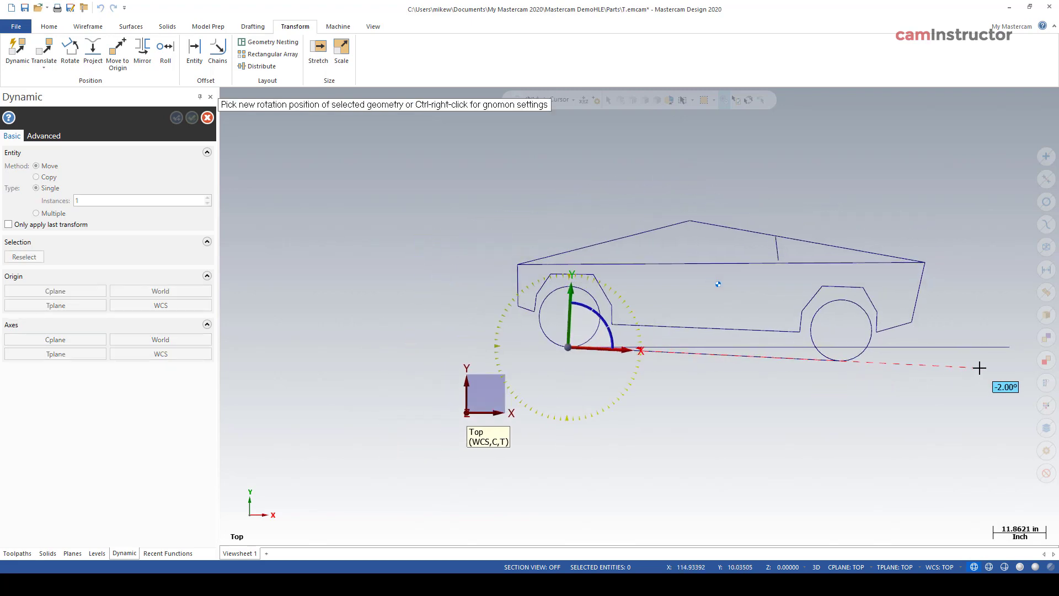
click(1010, 348)
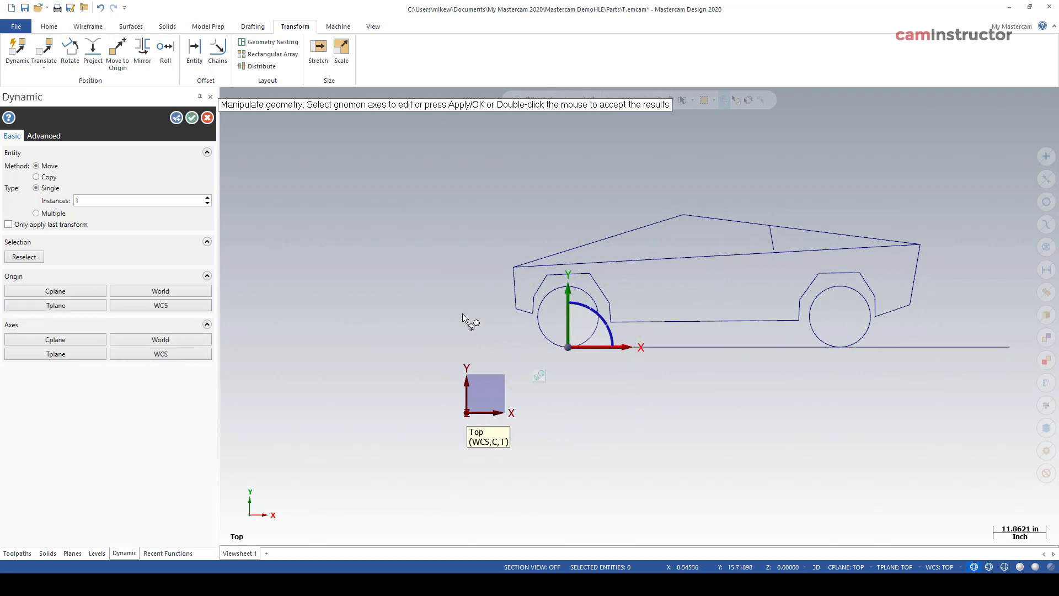
click(191, 117)
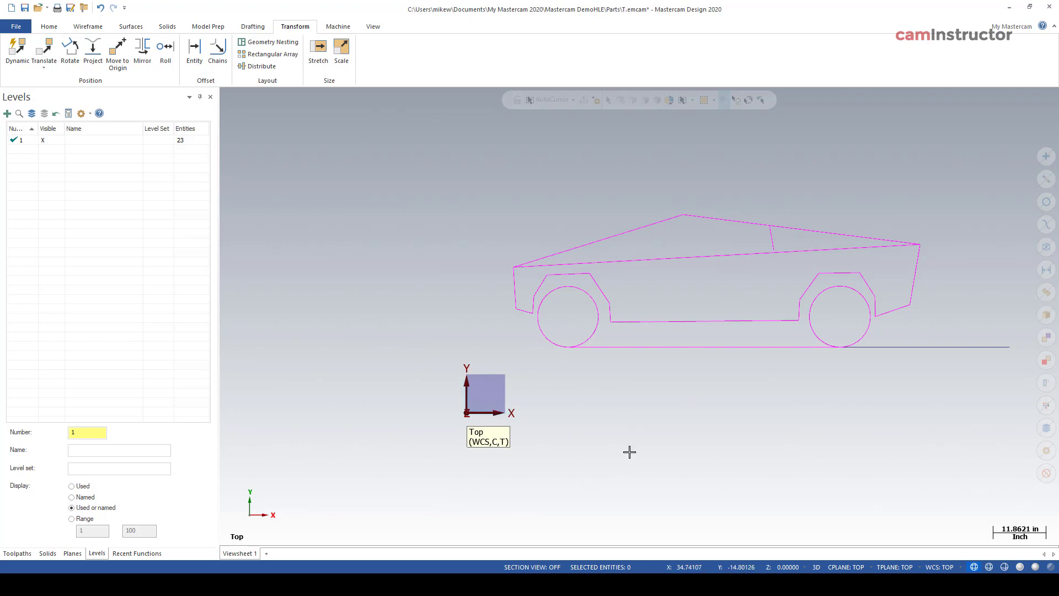
scroll(570, 434, down, 1)
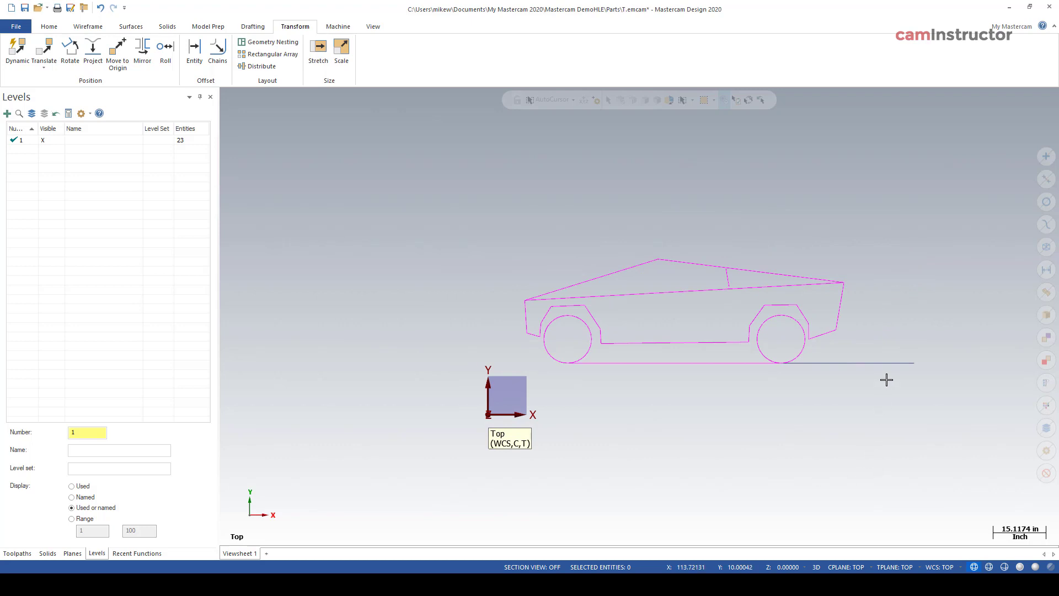
Step: Delete both line segments beneath the truck
click(888, 363)
key(Delete)
click(702, 362)
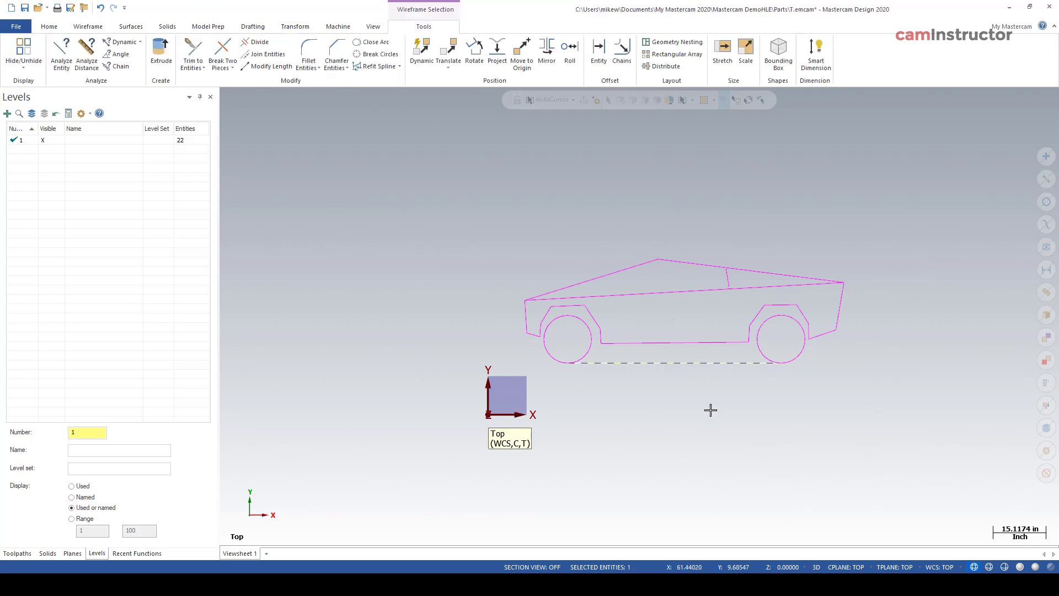
key(Delete)
scroll(569, 255, down, 1)
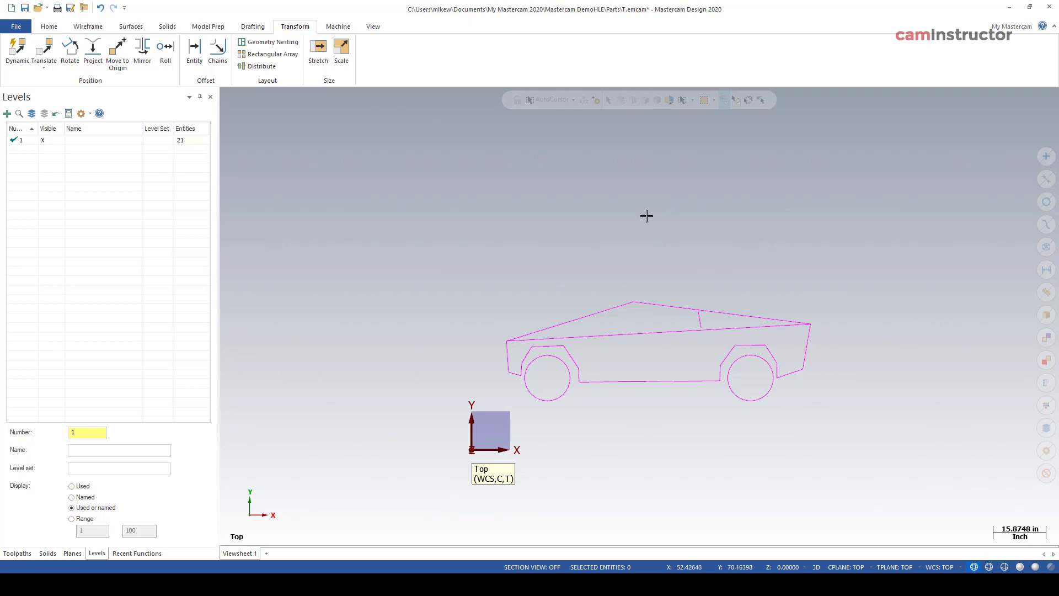
Step: Create a bounding box of about 91.14 by 29.68 inches around the window-selected truck
click(88, 26)
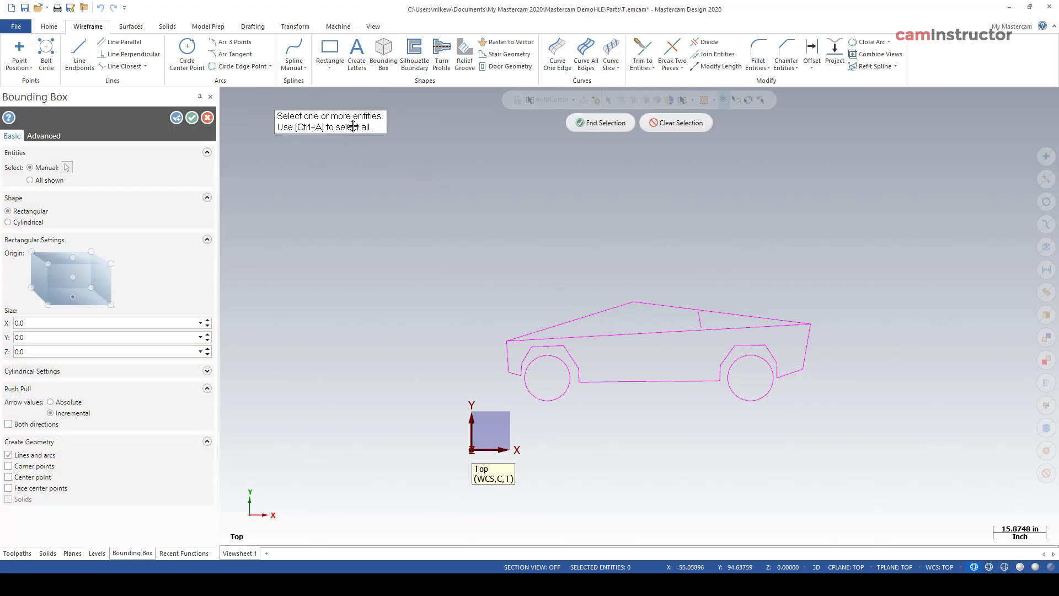
mouse_move(474, 266)
mouse_down()
mouse_move(558, 376)
mouse_move(867, 433)
mouse_up()
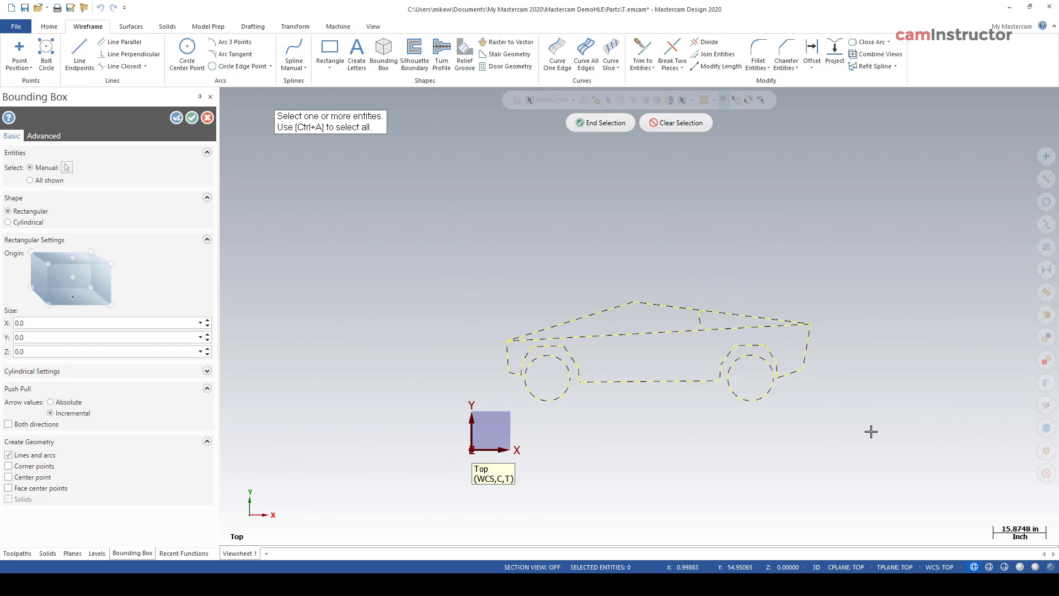
click(597, 124)
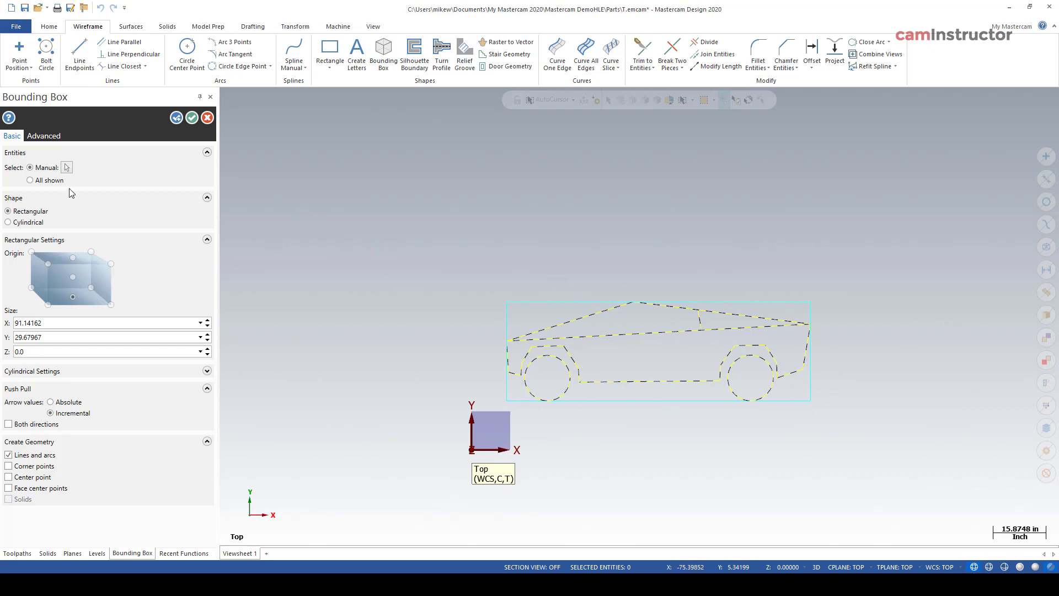
click(192, 117)
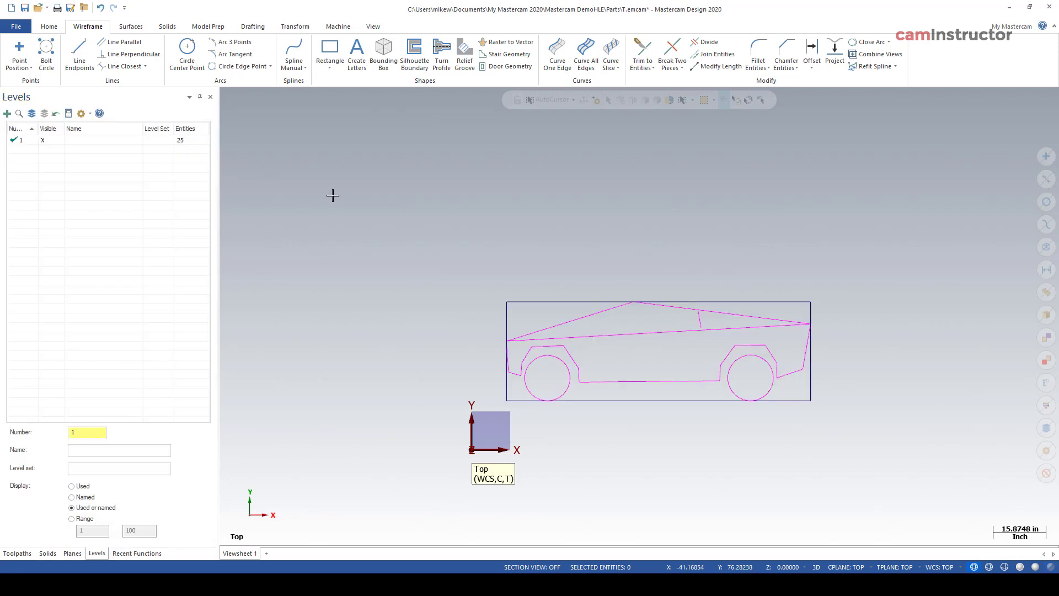
Step: Start Scale with the truck outline and its bounding box window-selected
click(293, 27)
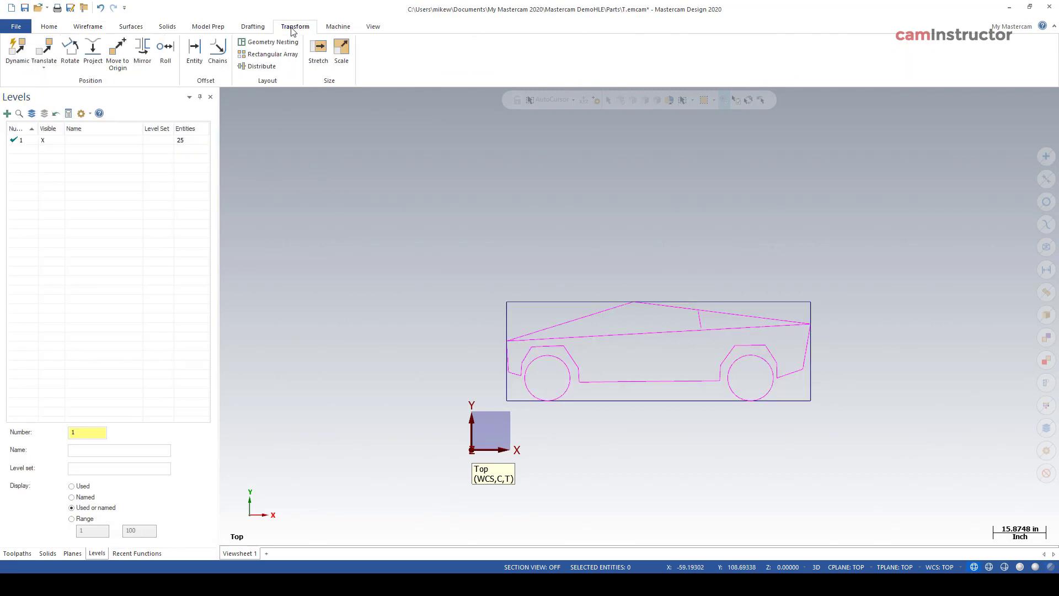
click(340, 51)
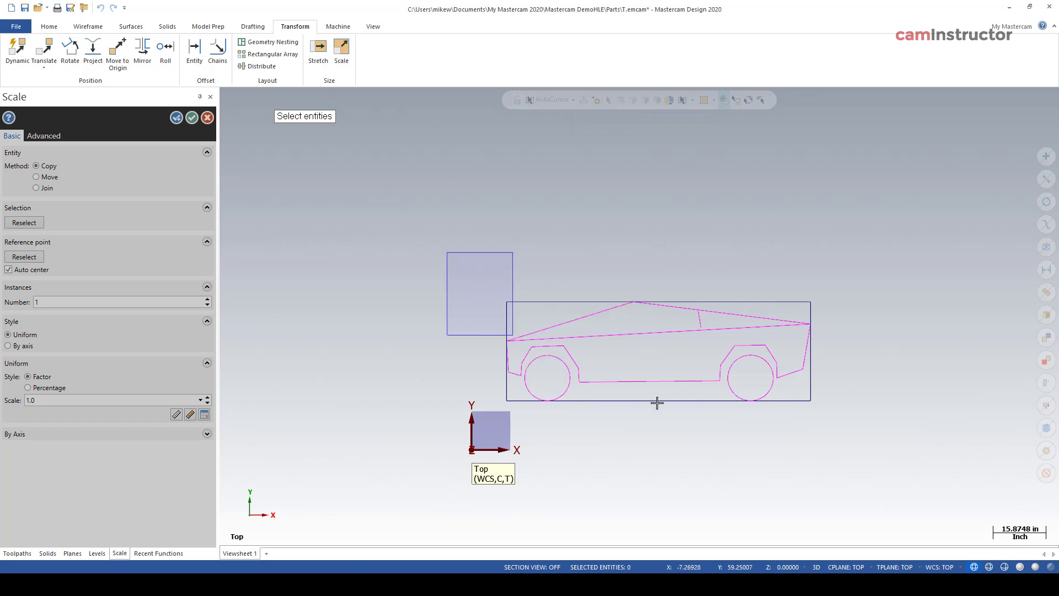
drag(450, 254, 882, 425)
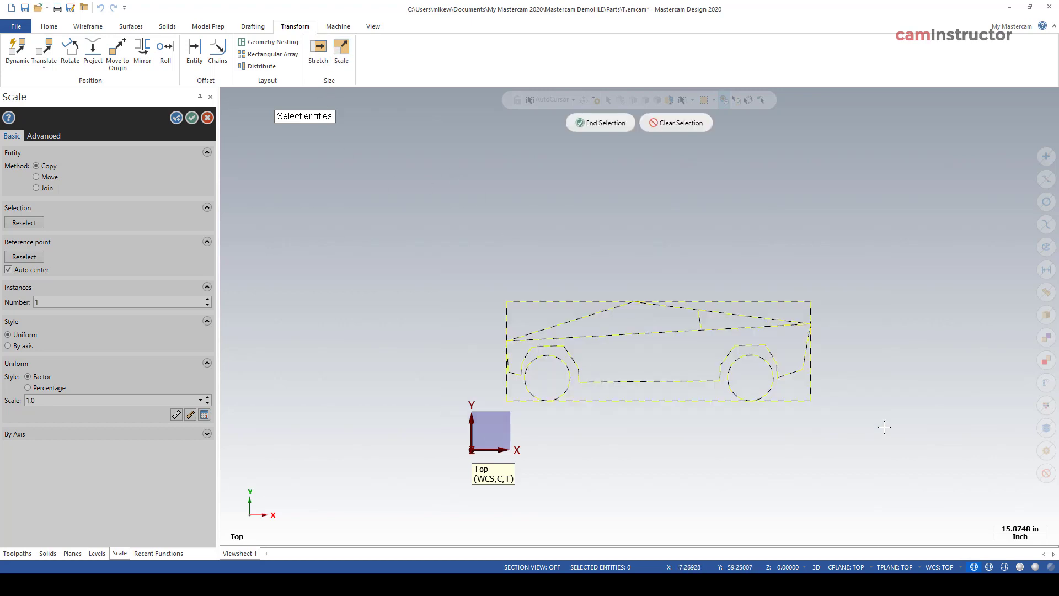
click(602, 124)
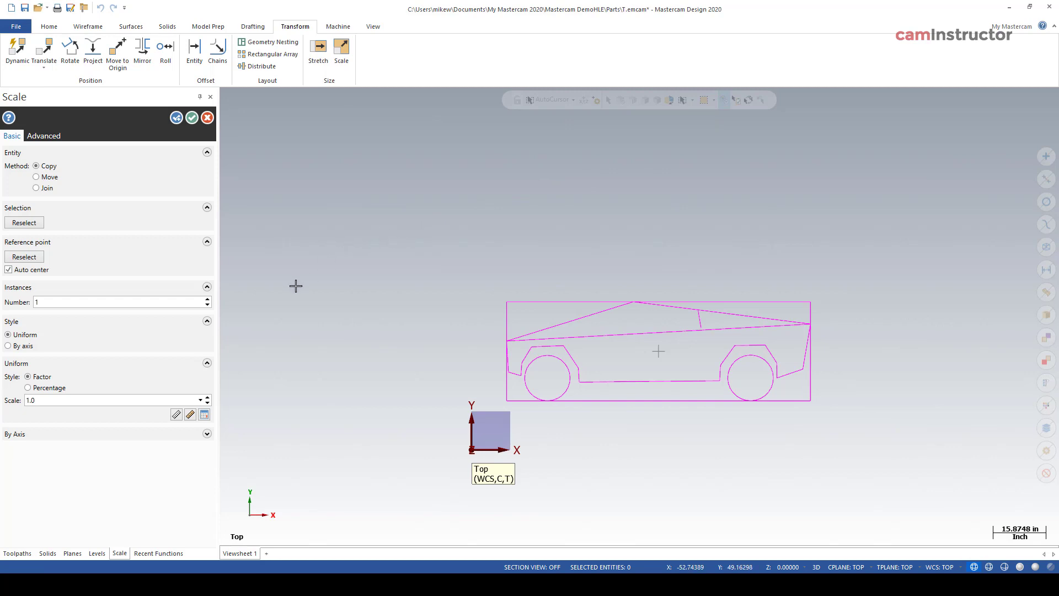
Step: Compute a 0.0630886 scale factor from the box's top edge and apply it as a move
click(204, 415)
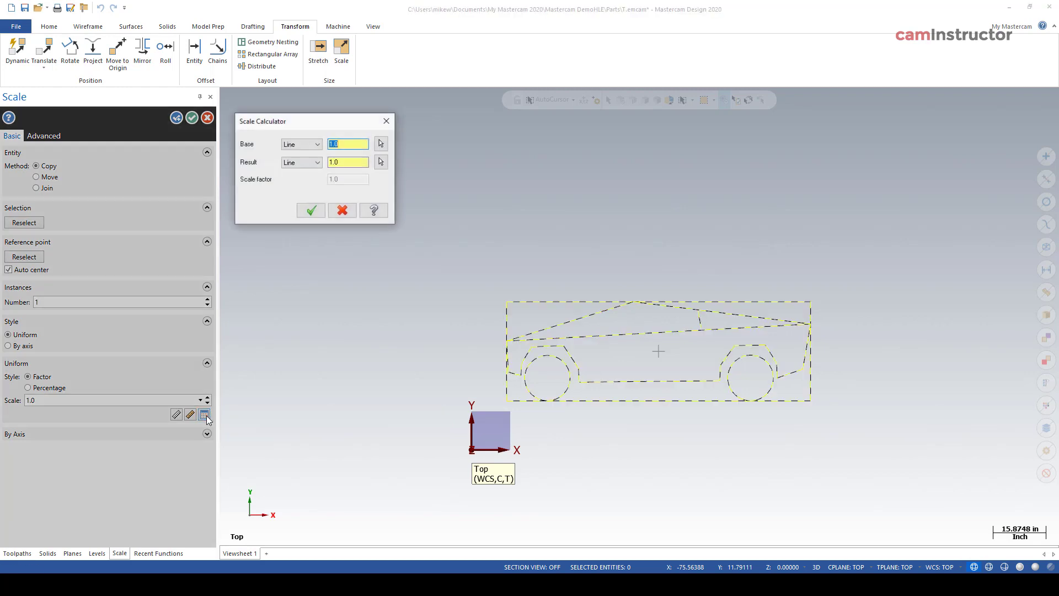
click(381, 143)
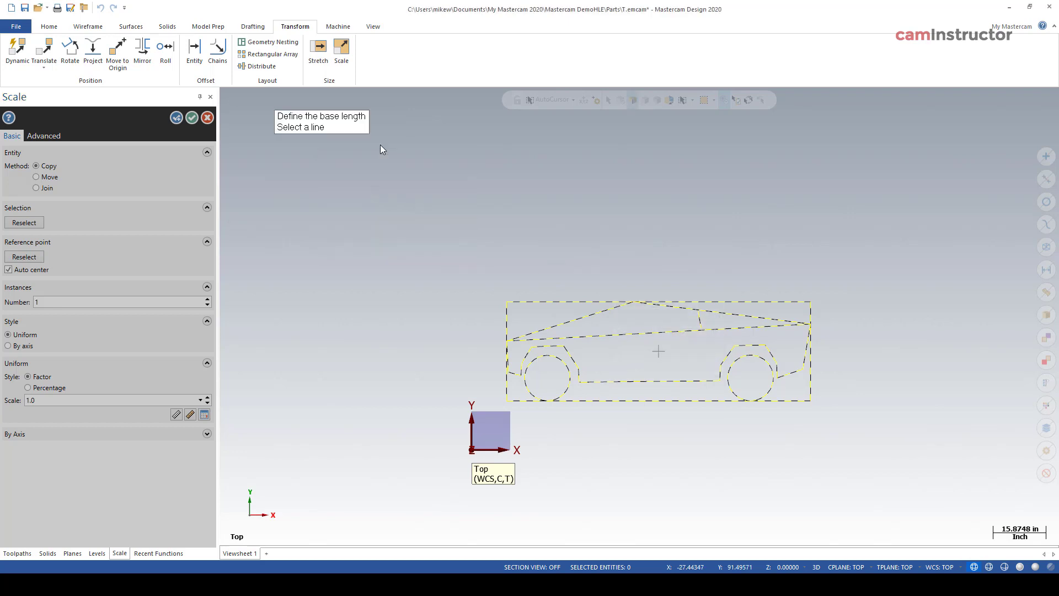
click(547, 300)
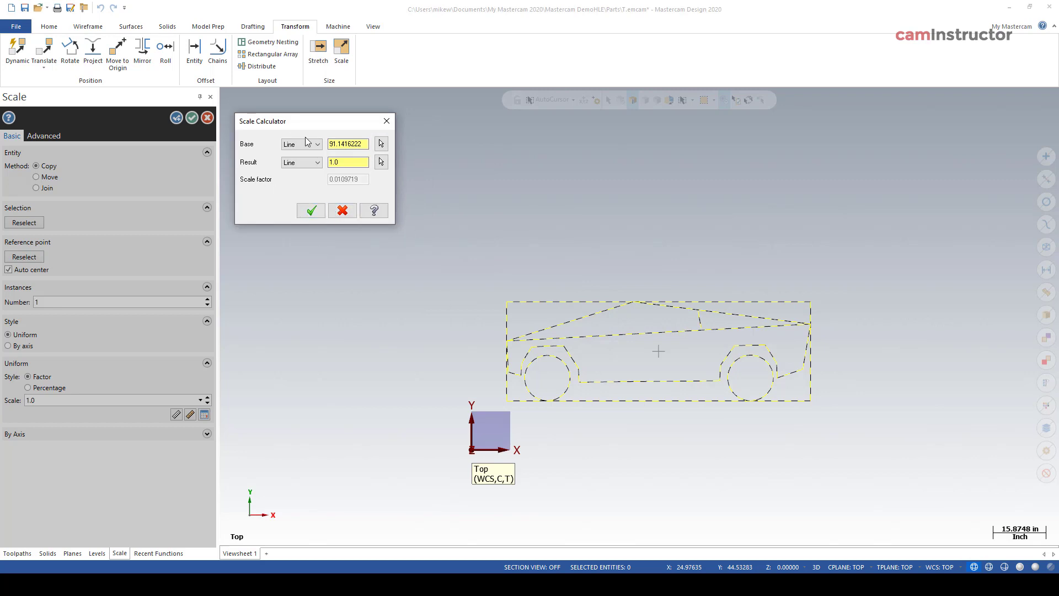
drag(330, 144, 365, 144)
key(Tab)
click(313, 211)
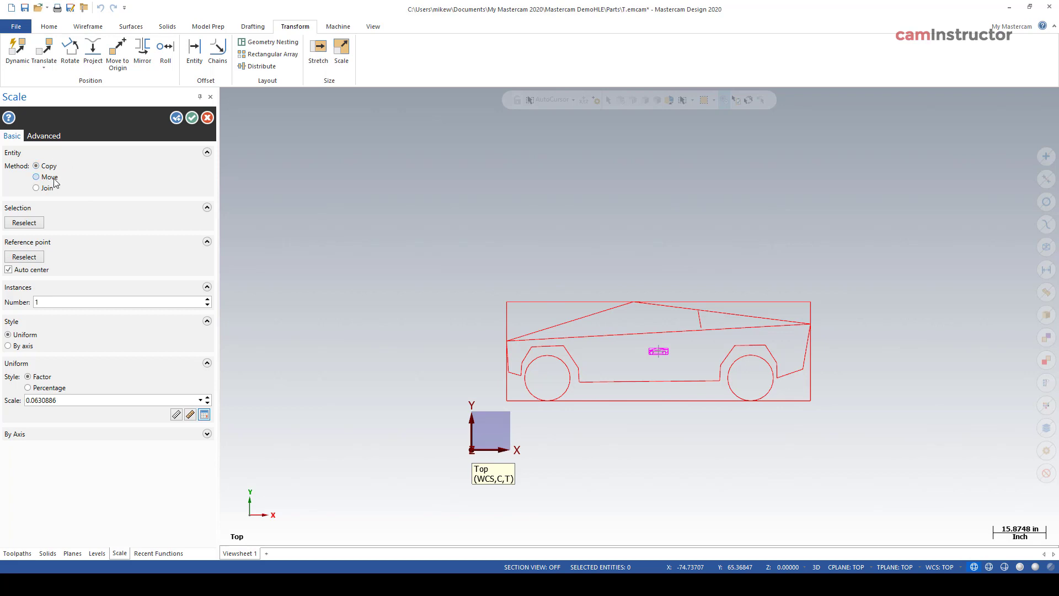
click(37, 177)
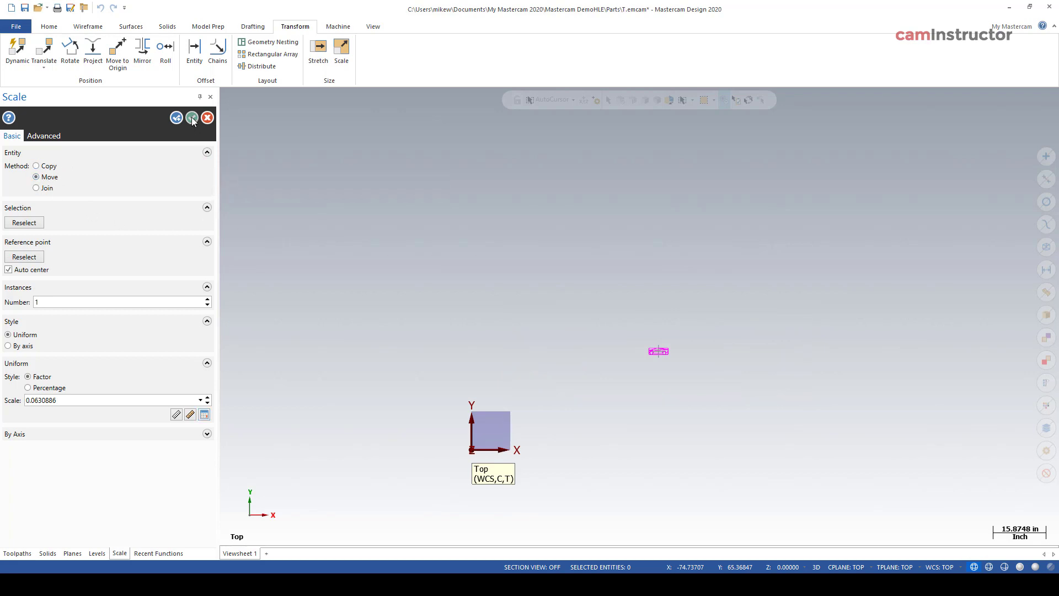
click(191, 117)
scroll(675, 352, up, 2)
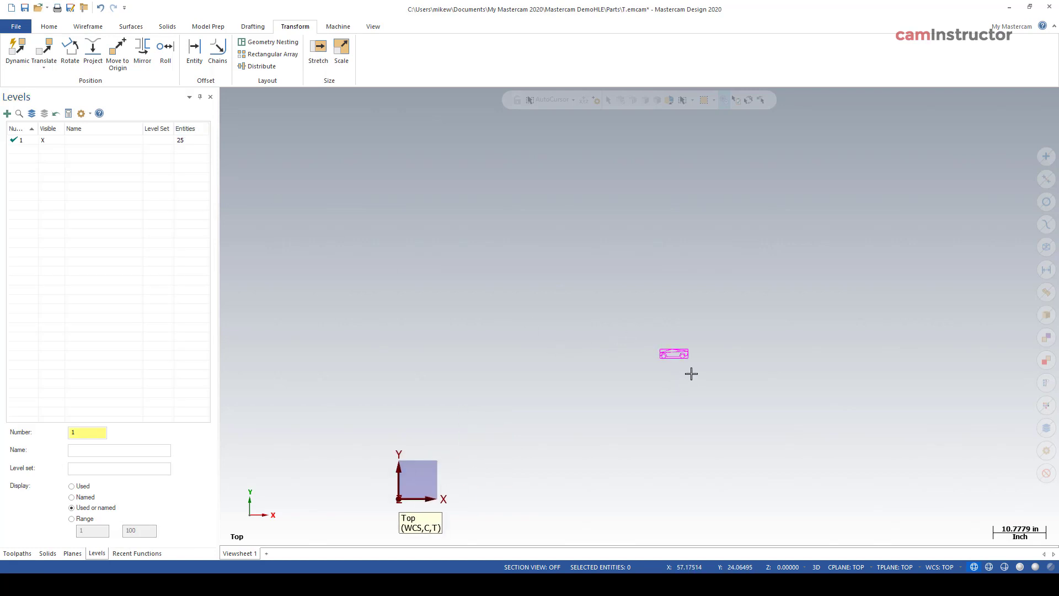
scroll(654, 362, up, 3)
scroll(721, 350, up, 2)
scroll(681, 350, up, 2)
scroll(650, 253, up, 2)
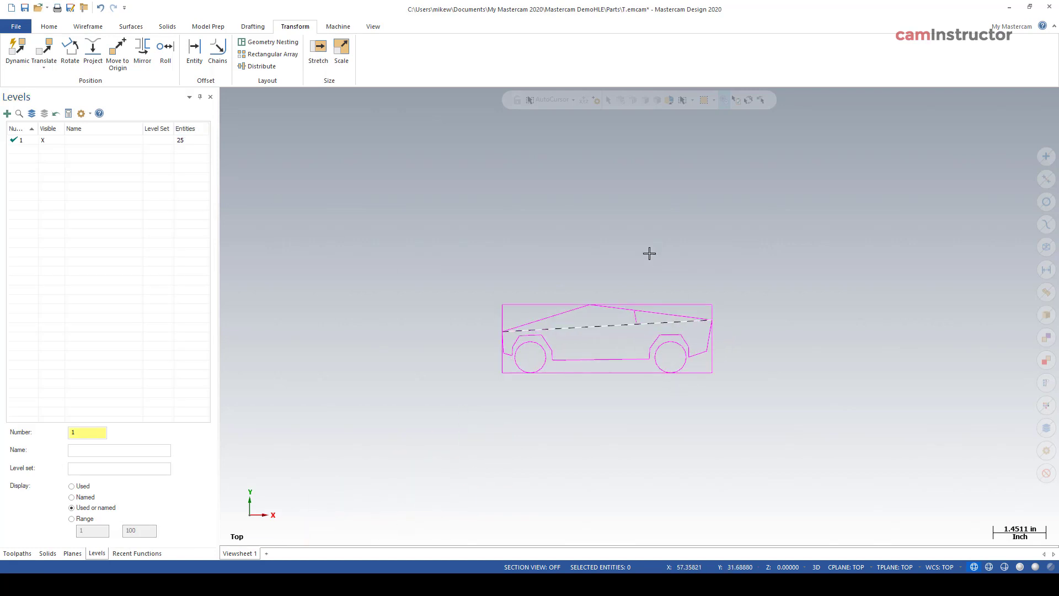
scroll(623, 289, up, 2)
scroll(622, 288, up, 1)
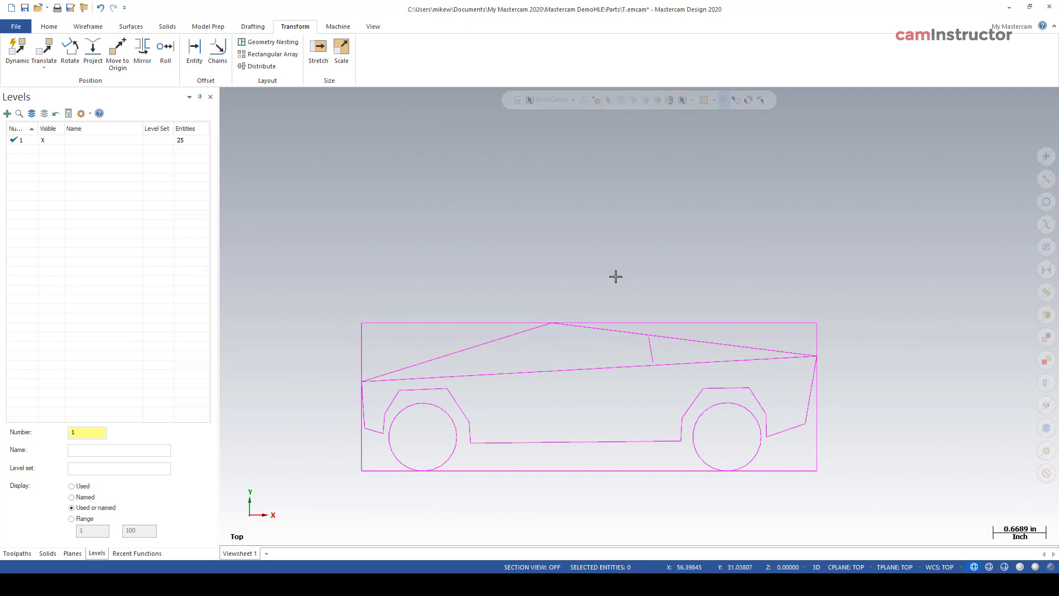
key(F4)
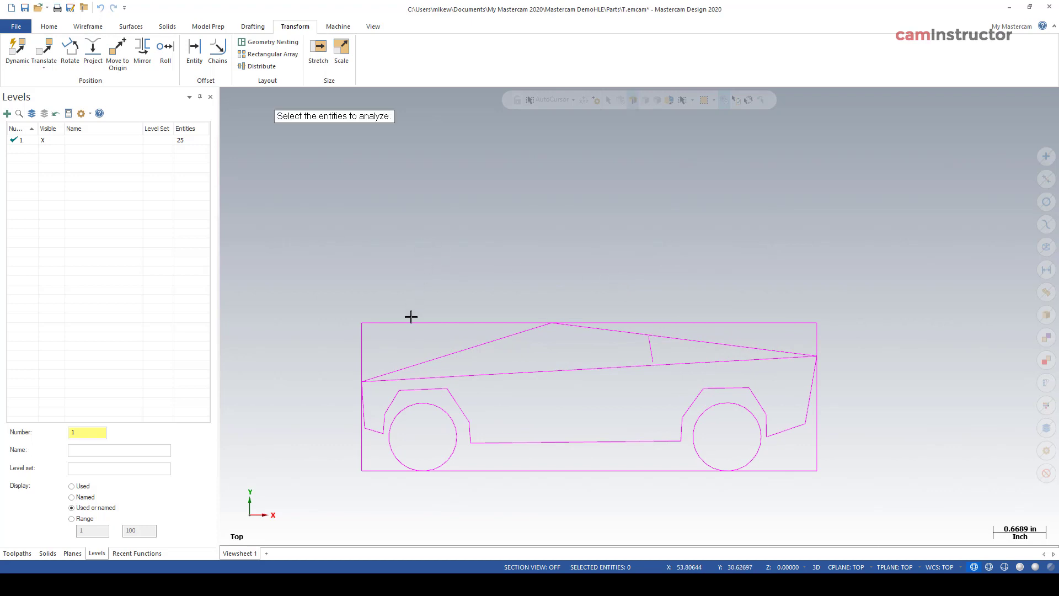
click(455, 323)
double_click(89, 249)
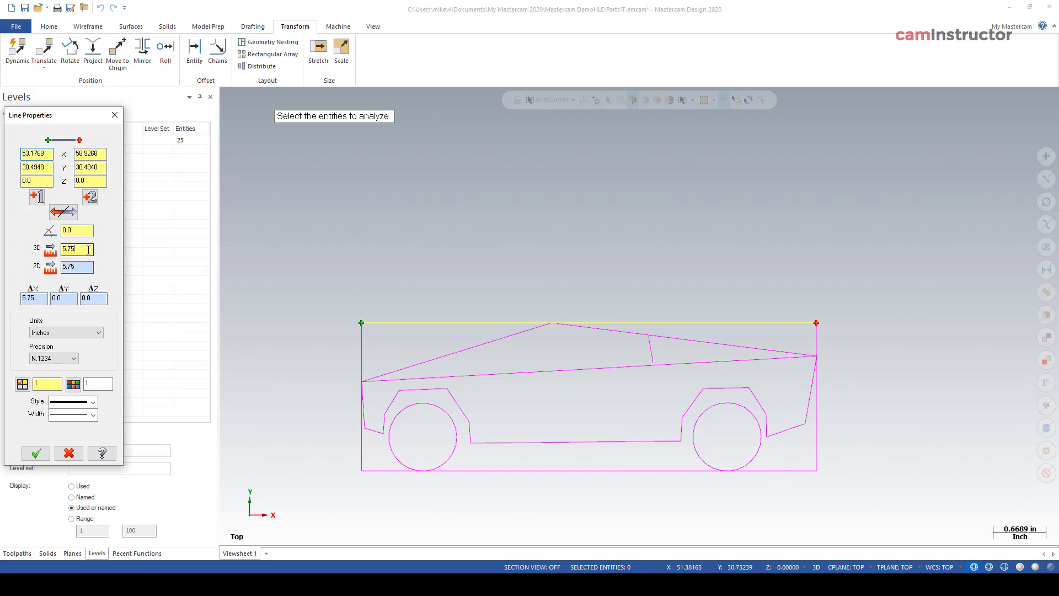
click(114, 115)
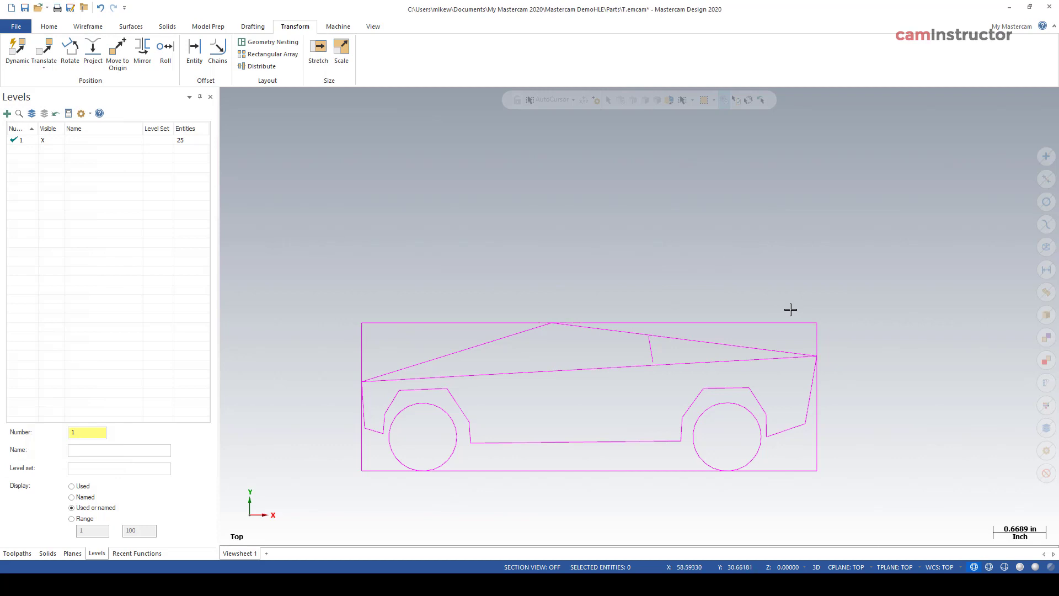
scroll(789, 307, down, 1)
scroll(865, 264, down, 2)
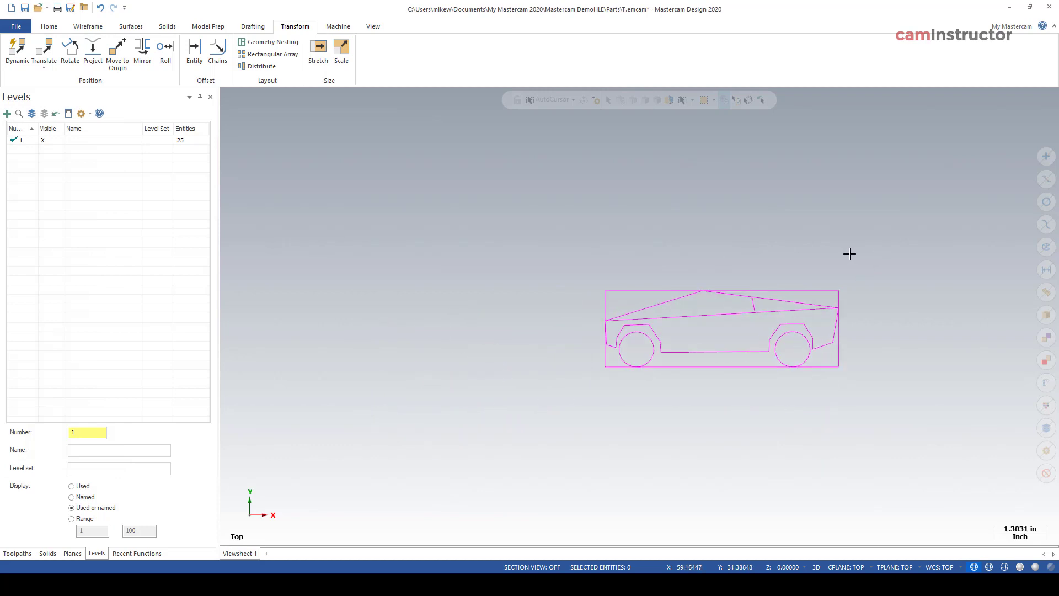
scroll(849, 254, down, 1)
scroll(861, 242, down, 2)
scroll(835, 241, down, 1)
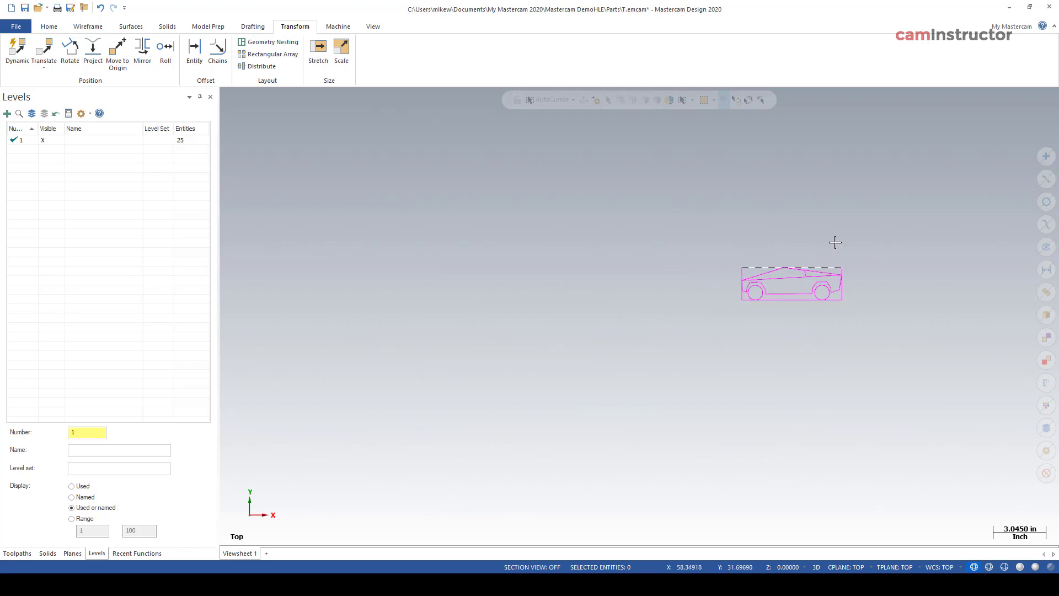
scroll(853, 247, down, 2)
scroll(857, 249, down, 2)
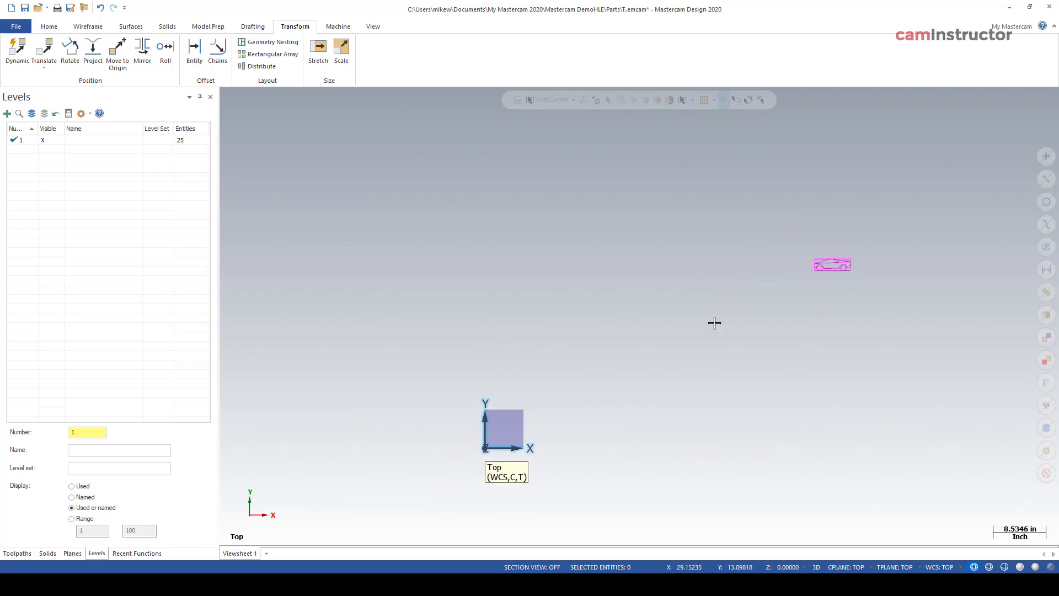
scroll(828, 338, up, 1)
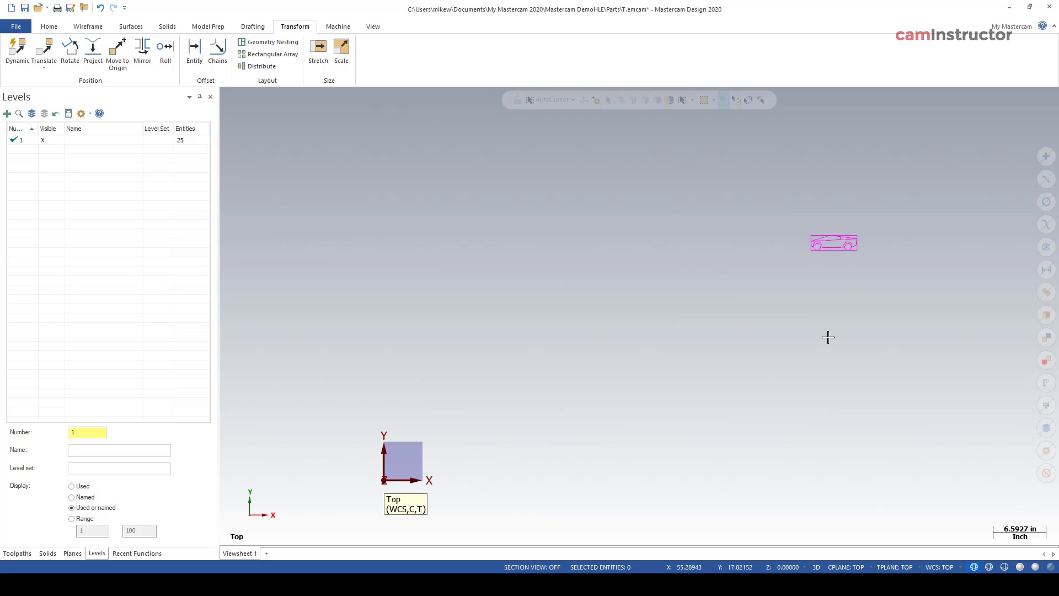
scroll(886, 282, up, 3)
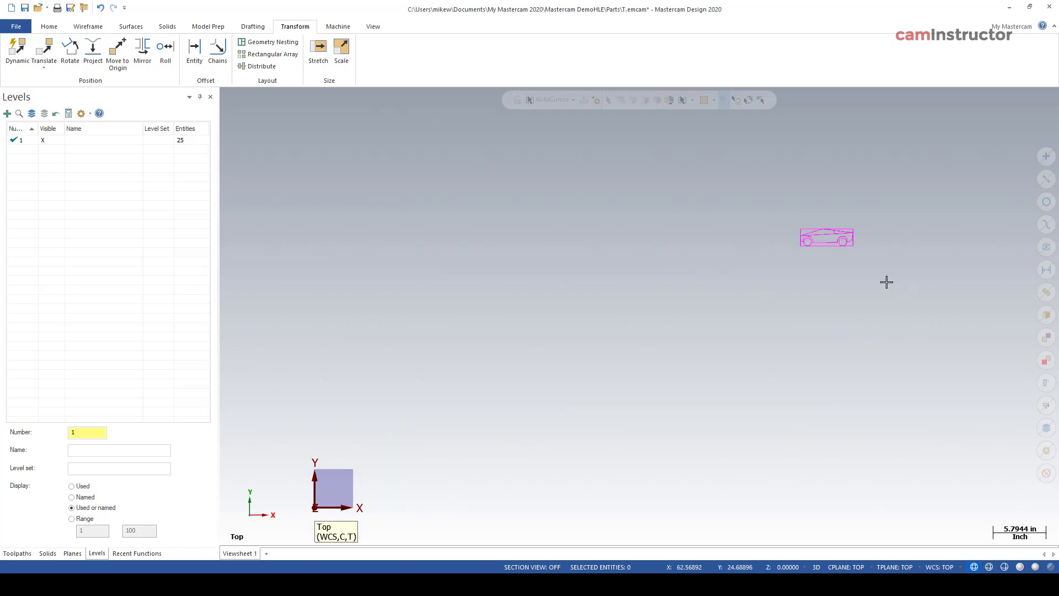
scroll(872, 255, up, 6)
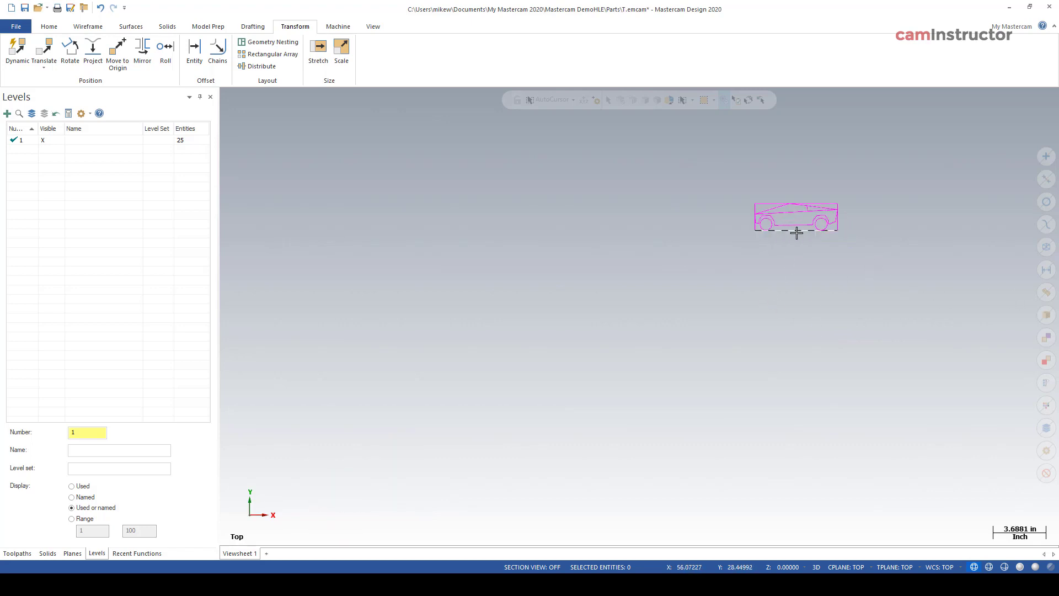
scroll(870, 234, down, 3)
scroll(891, 239, down, 5)
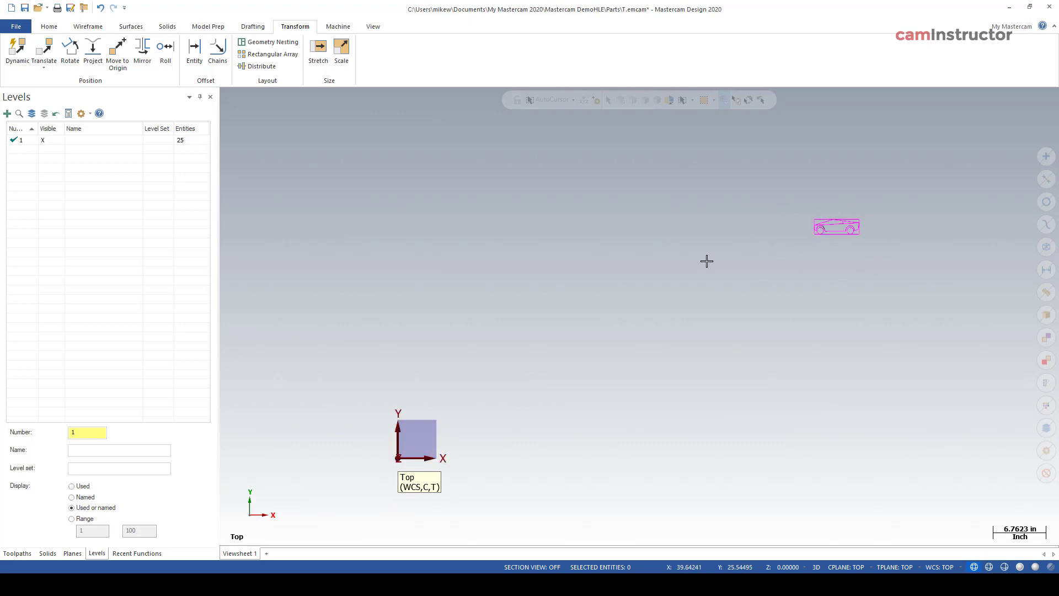
scroll(864, 231, down, 1)
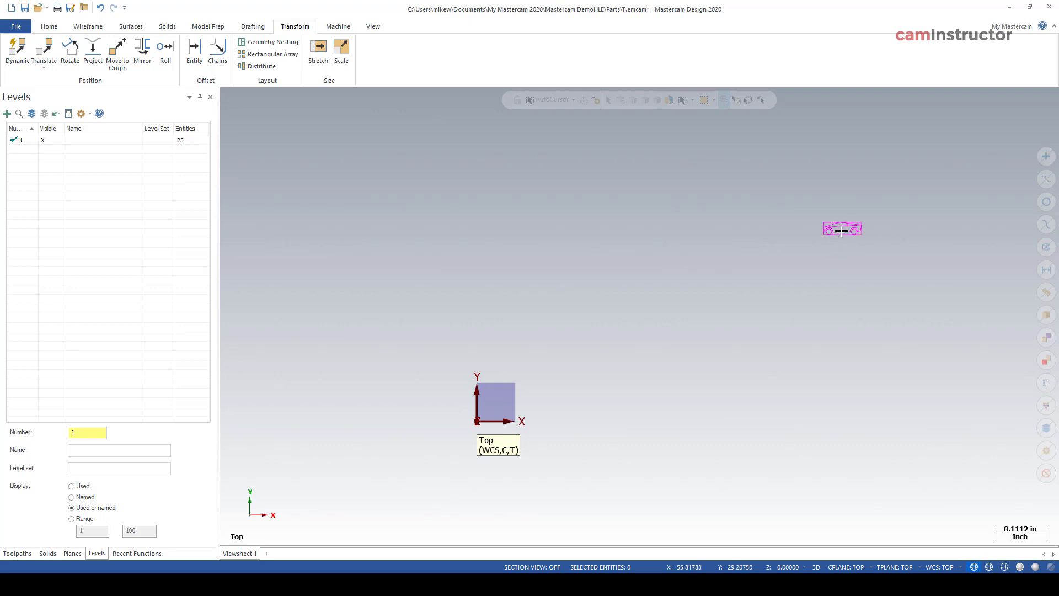
scroll(840, 230, up, 2)
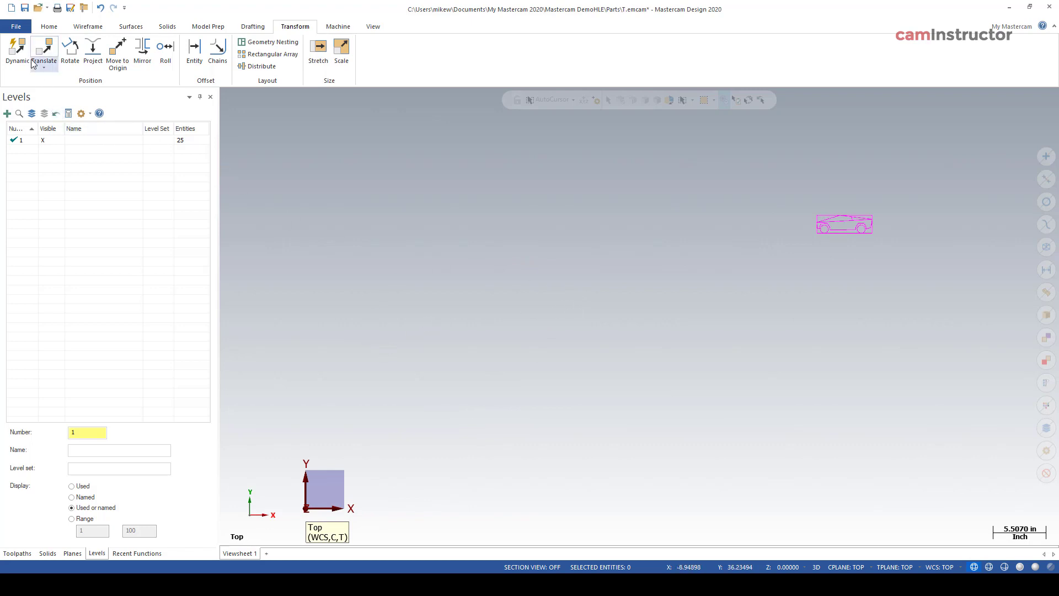
Step: Start a Dynamic transform with the entire scaled truck outline window-selected
click(14, 50)
drag(775, 193, 931, 276)
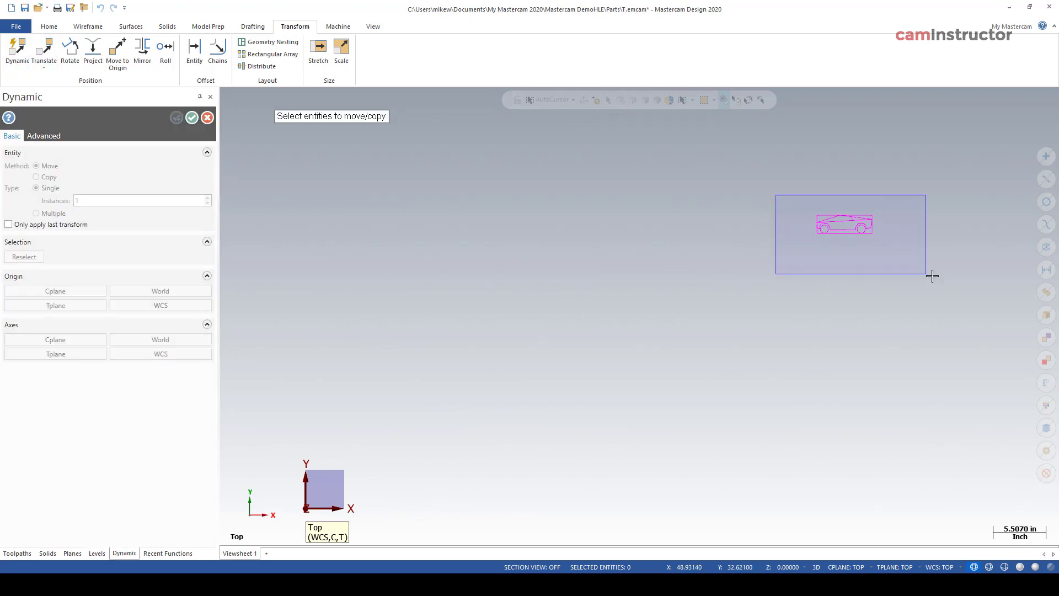
click(608, 123)
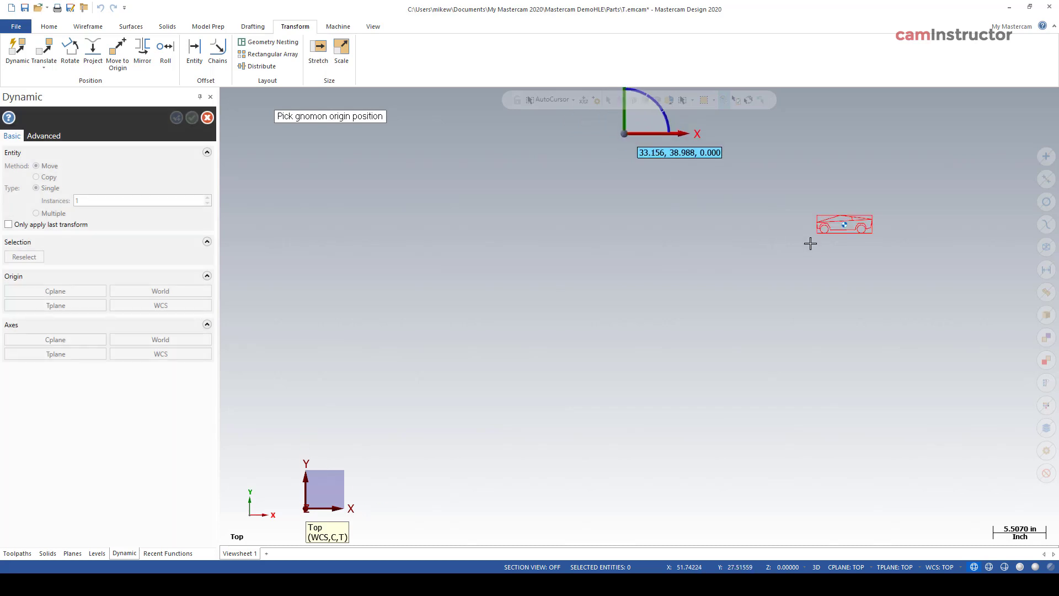
scroll(874, 209, up, 1)
scroll(601, 270, up, 1)
scroll(766, 267, down, 1)
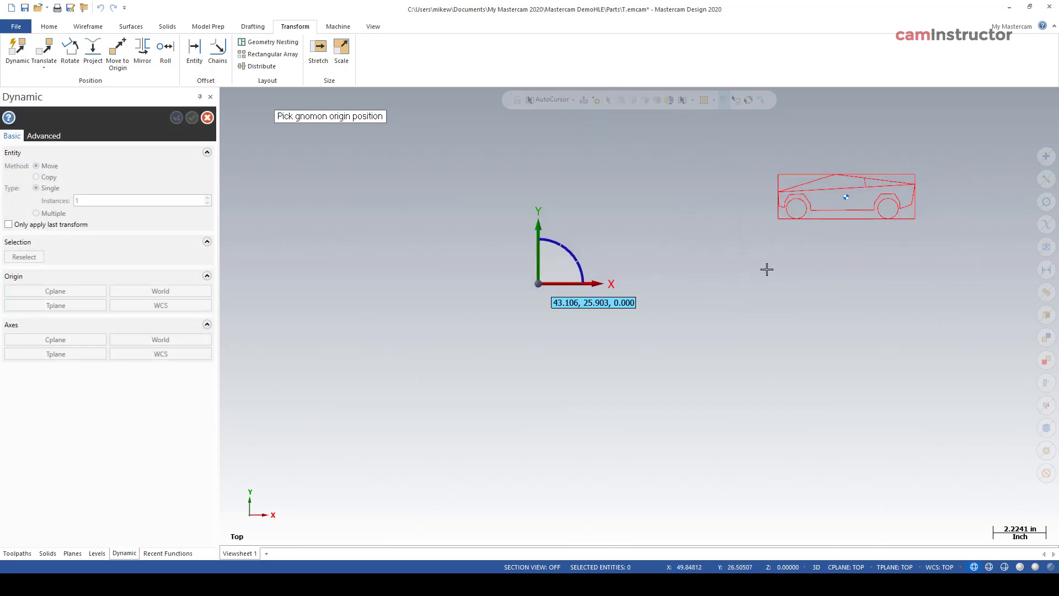
scroll(851, 186, up, 1)
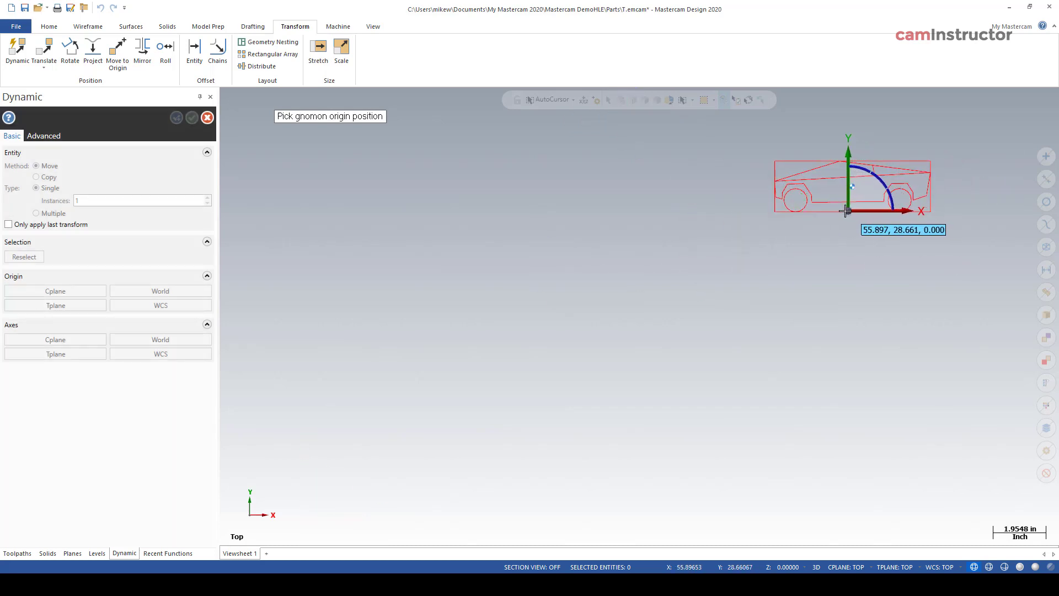
Step: Restore default AutoCursor snap settings for this session only, without saving the configuration
click(596, 100)
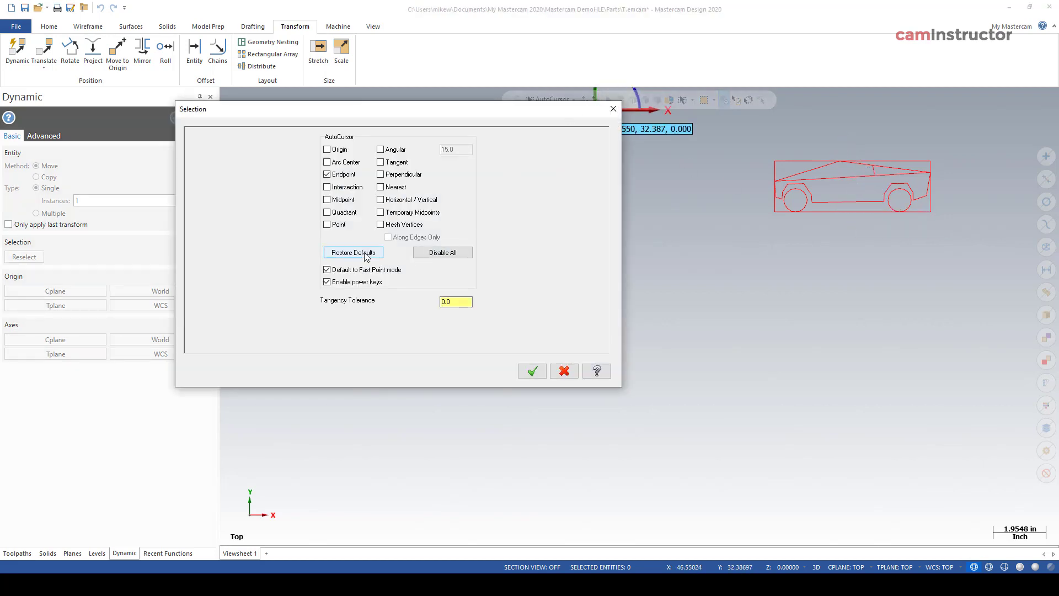
click(368, 253)
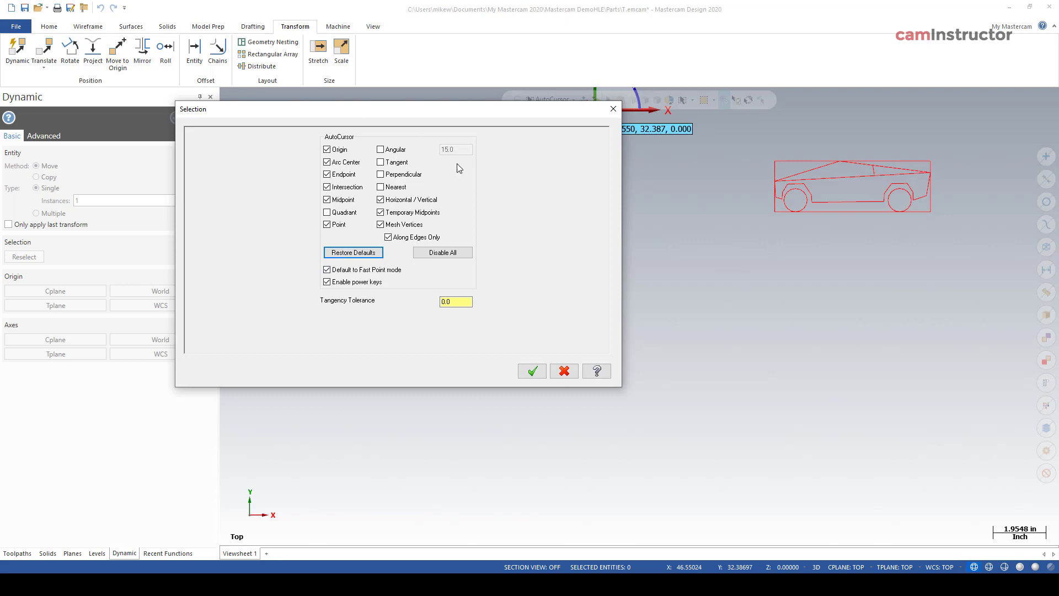
click(532, 373)
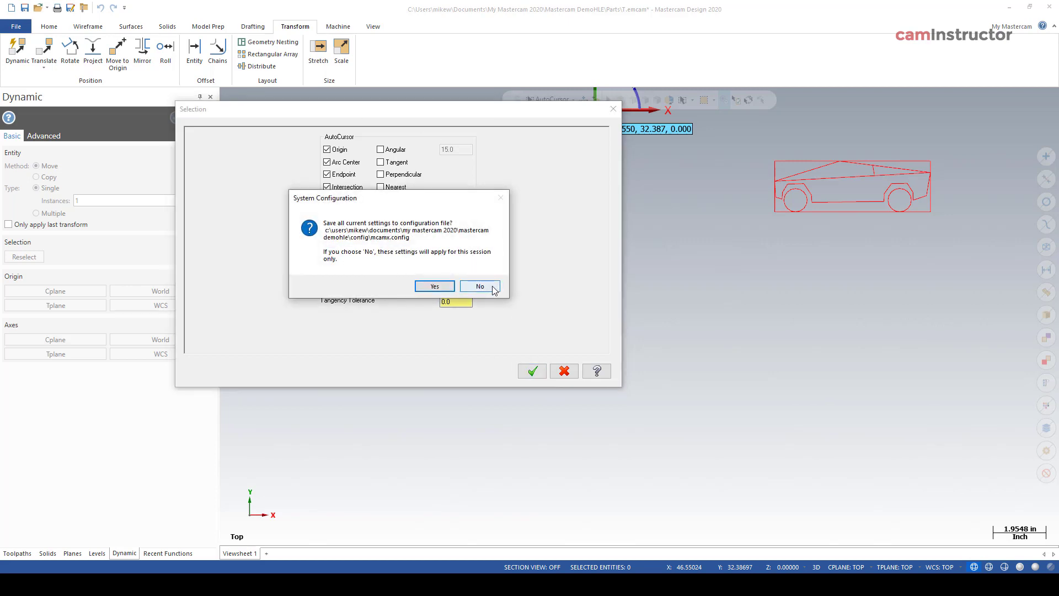
mouse_move(486, 198)
mouse_down()
mouse_move(285, 345)
mouse_move(414, 311)
mouse_move(429, 194)
mouse_up()
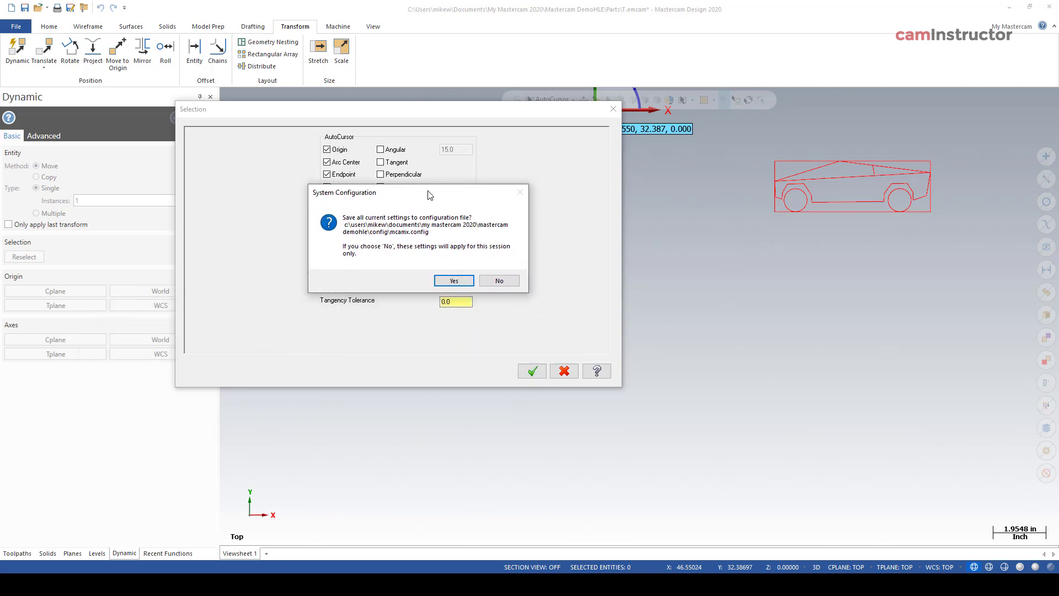
click(501, 281)
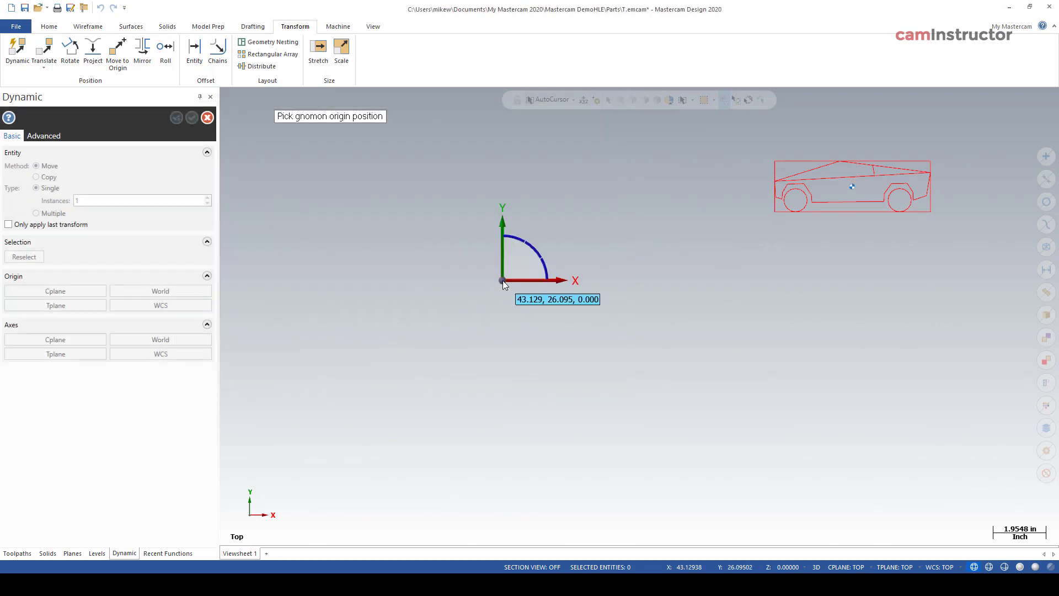
Step: Anchor the gnomon at the truck's bottom-edge midpoint and snap it to the world origin
click(852, 211)
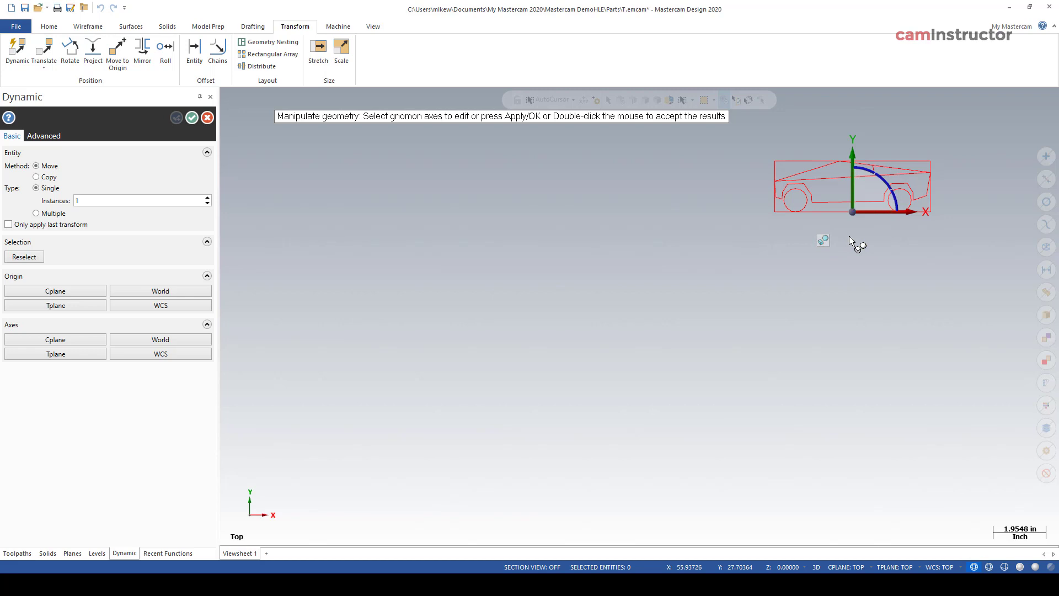
click(853, 213)
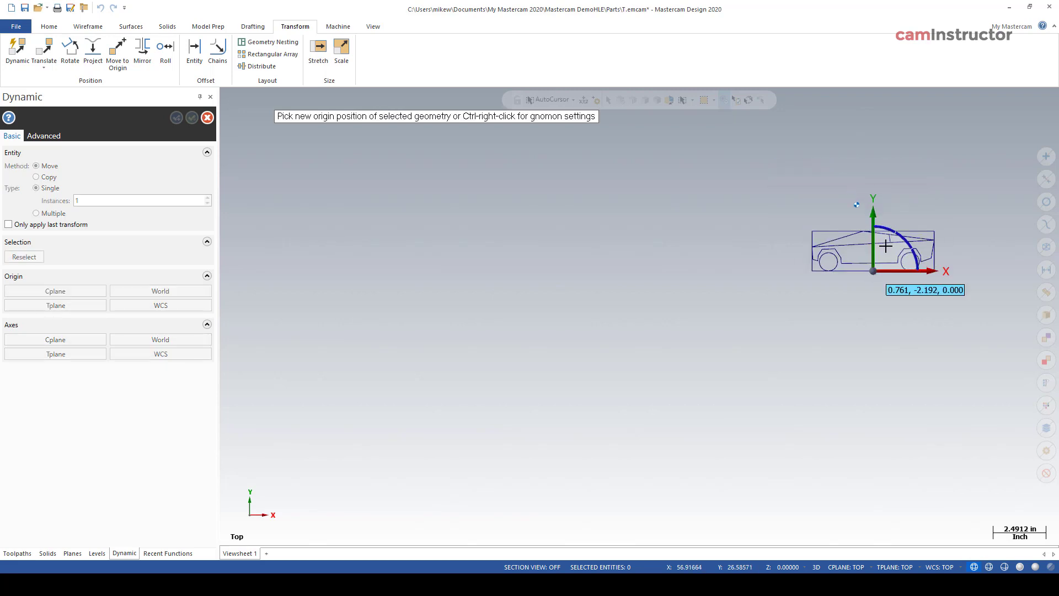
scroll(885, 246, down, 3)
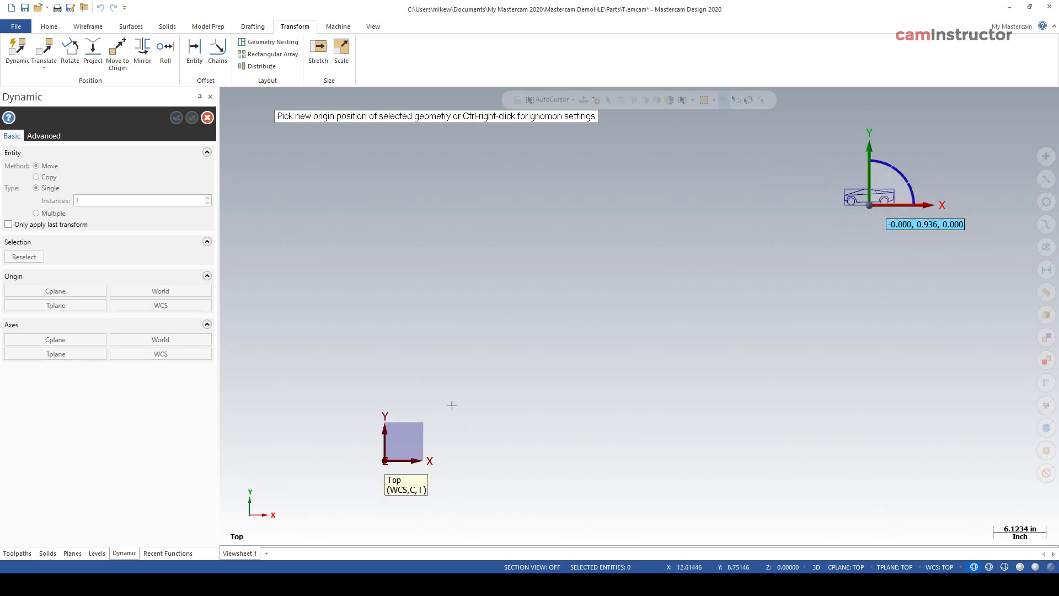
click(384, 460)
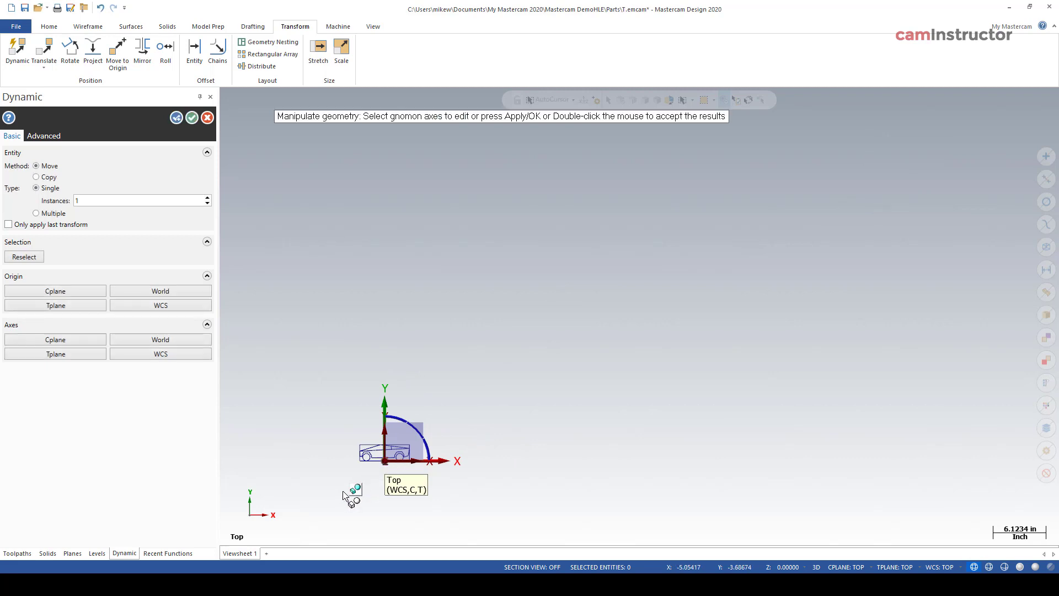
scroll(431, 488, up, 3)
mouse_move(497, 484)
middle_down()
mouse_move(550, 414)
mouse_move(569, 423)
middle_up()
scroll(548, 413, up, 1)
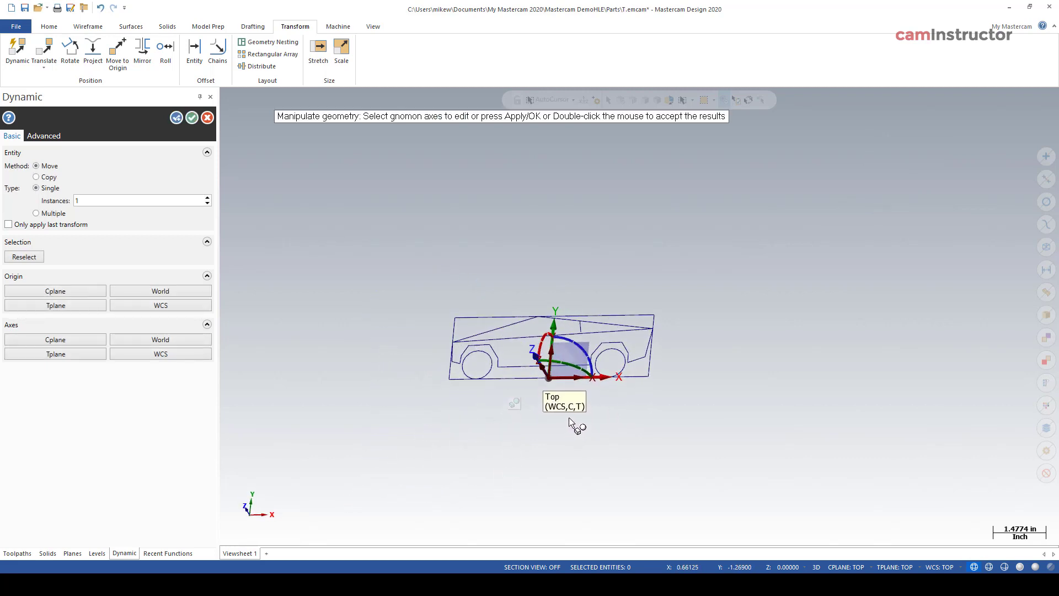
Step: Rotate the truck profile 90° about the first gnomon axis
click(592, 371)
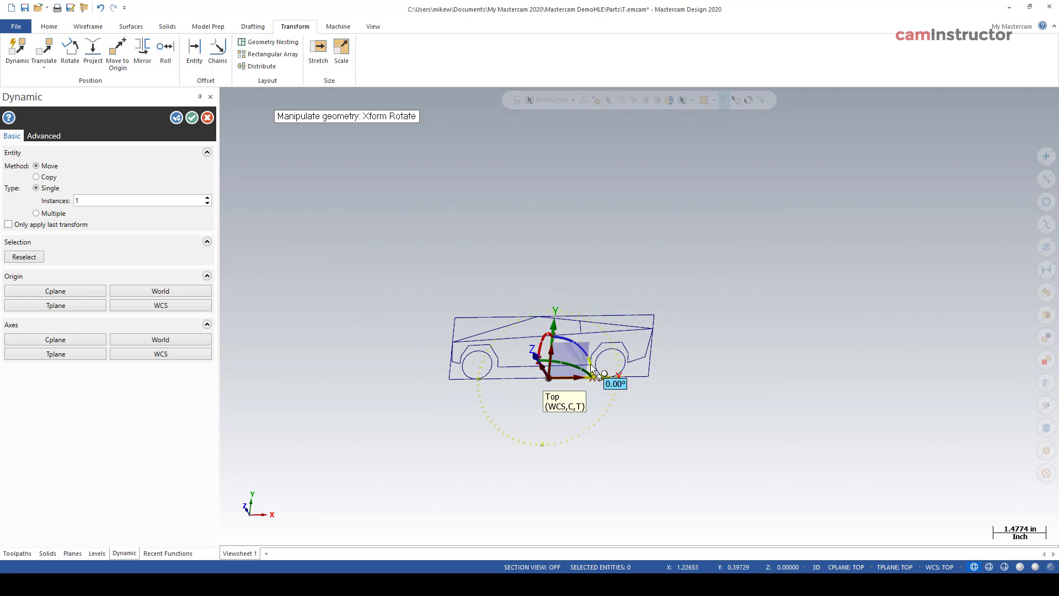
click(593, 371)
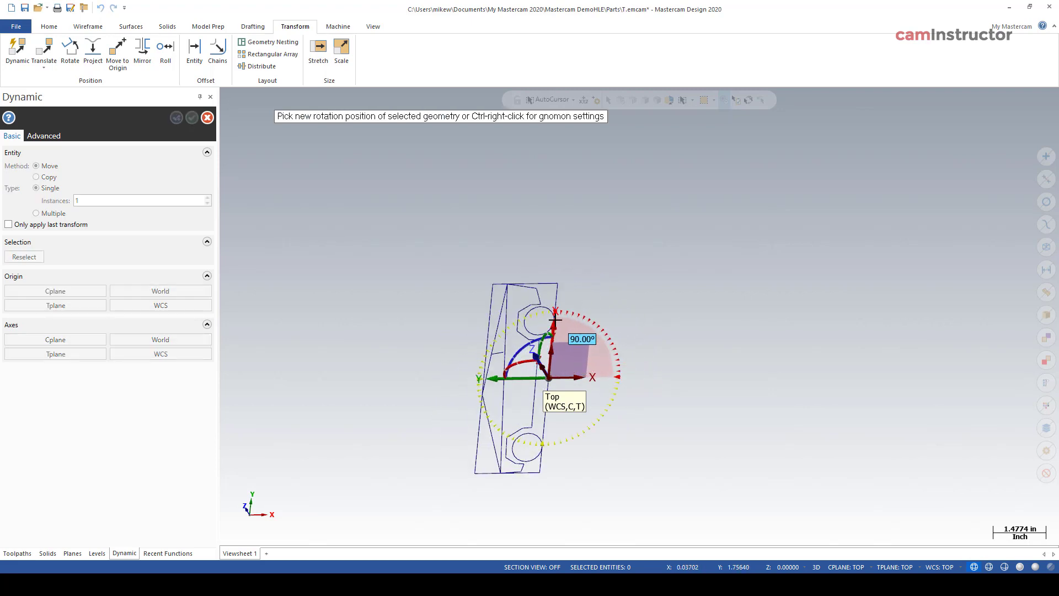
click(555, 317)
mouse_move(661, 418)
middle_down()
mouse_move(710, 377)
mouse_move(688, 367)
middle_up()
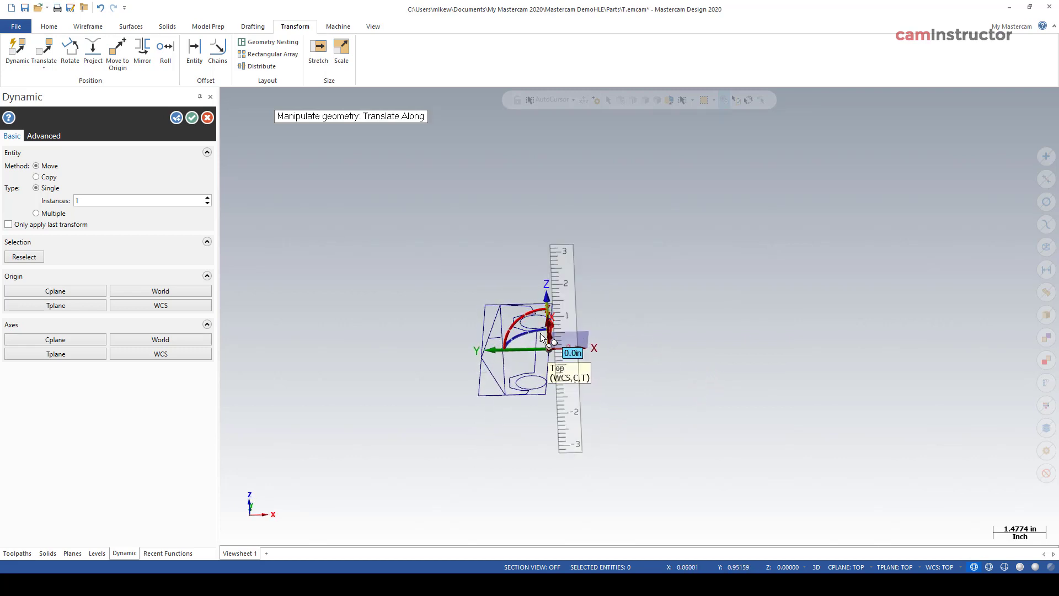
Step: Rotate the profile 90° about a second axis and accept the transform
click(513, 342)
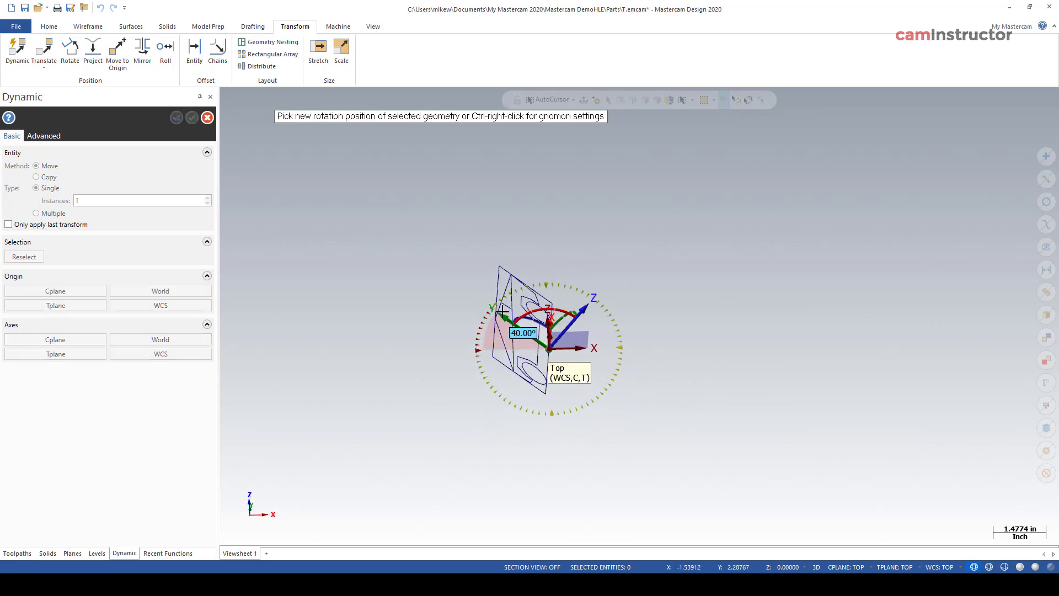
click(545, 299)
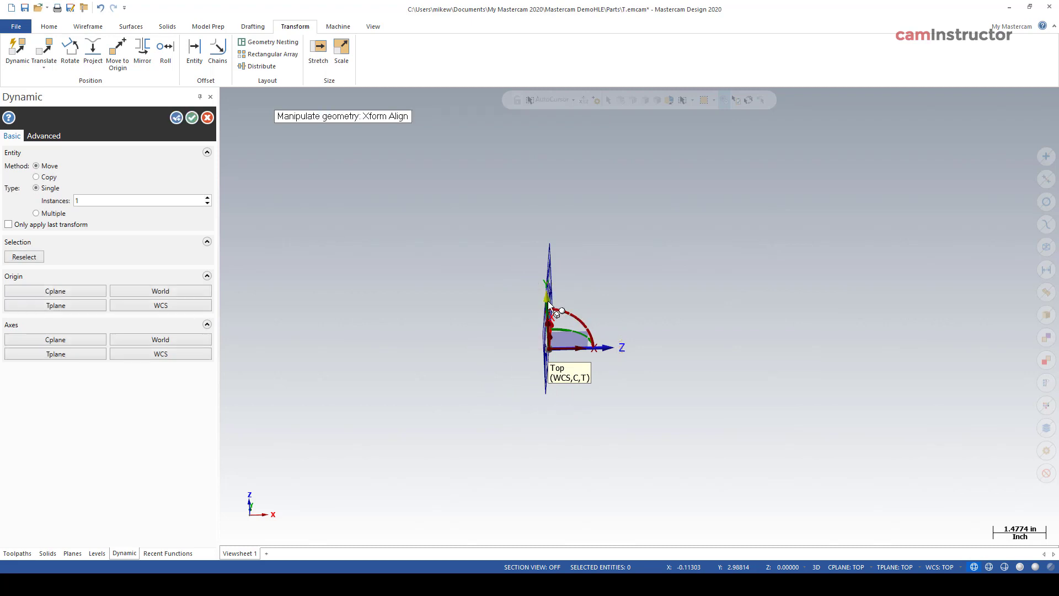
mouse_move(681, 421)
middle_down()
mouse_move(645, 418)
mouse_move(669, 413)
middle_up()
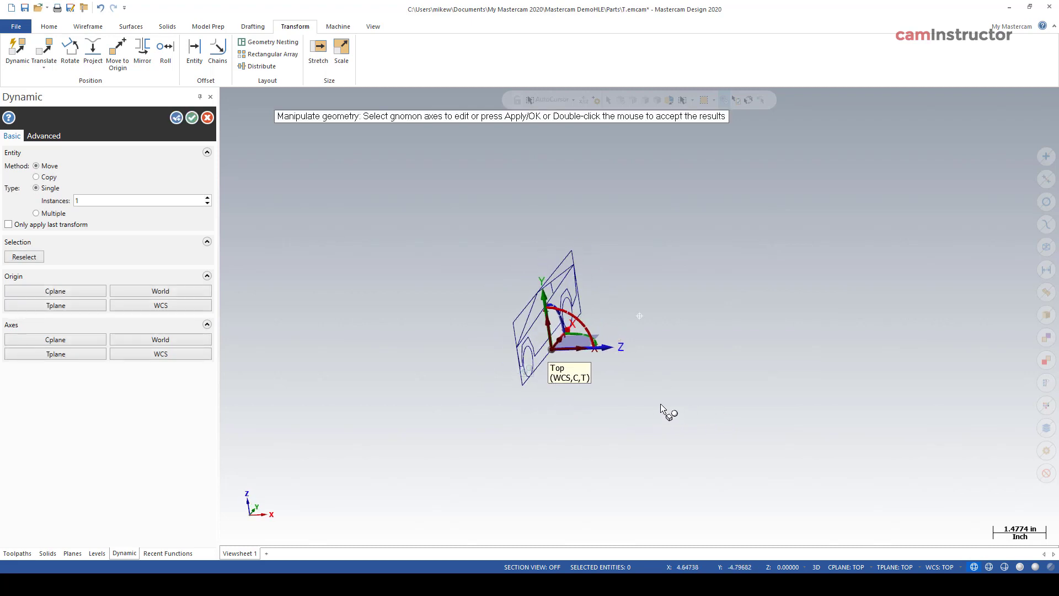
click(191, 117)
Step: View the upright profile from Right (WCS), then from Front (WCS)
middle_drag(428, 258, 431, 259)
right_click(431, 259)
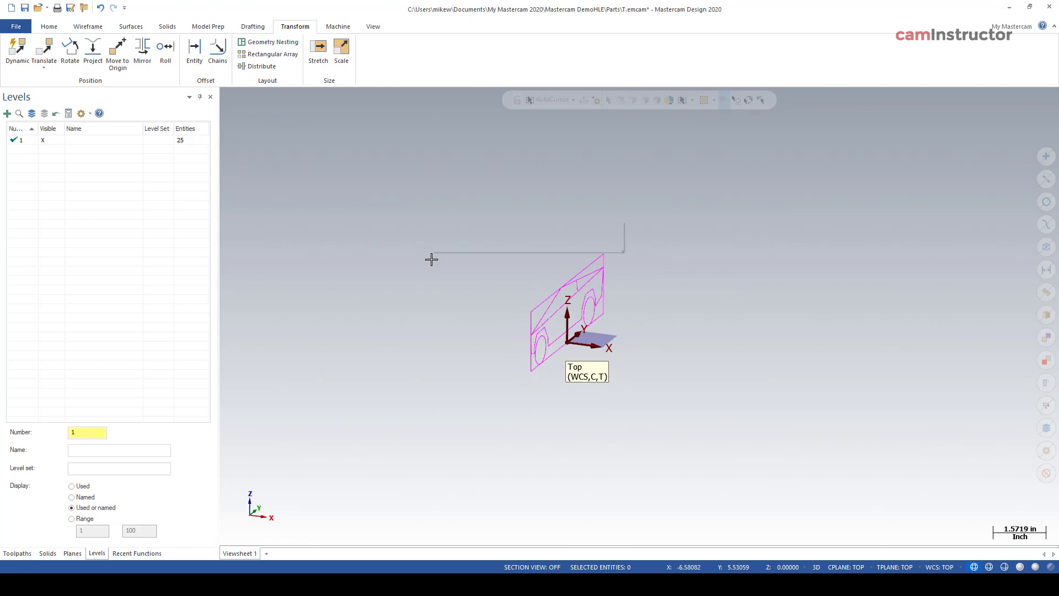
click(465, 343)
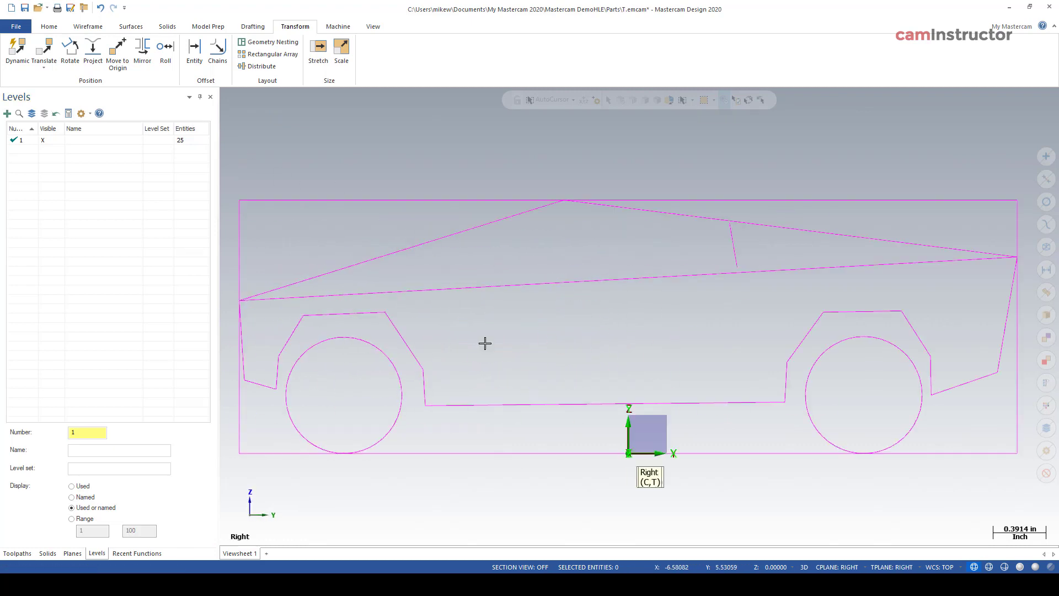
scroll(579, 348, down, 1)
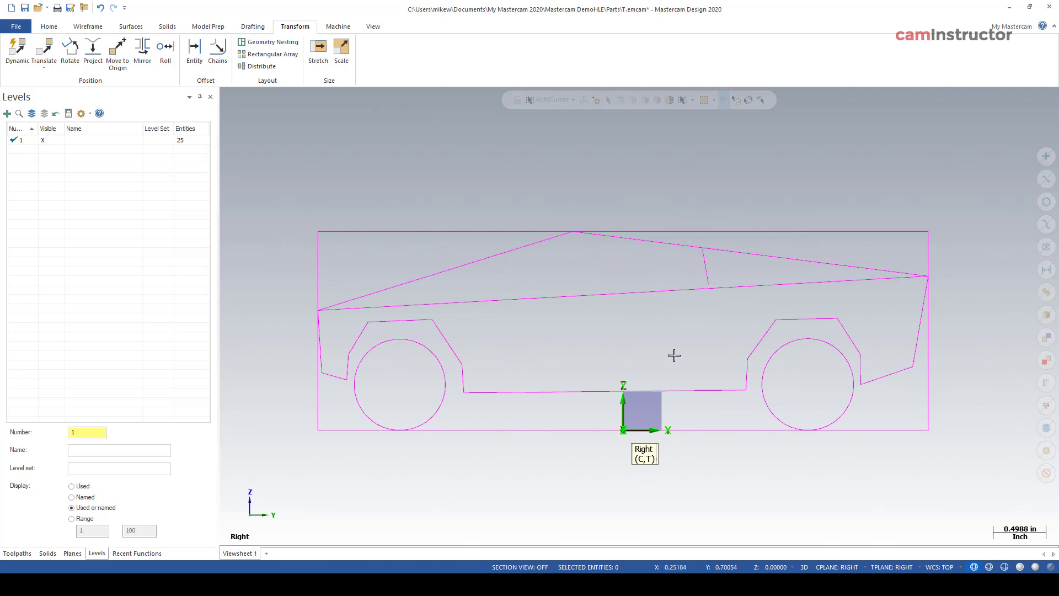
right_click(662, 331)
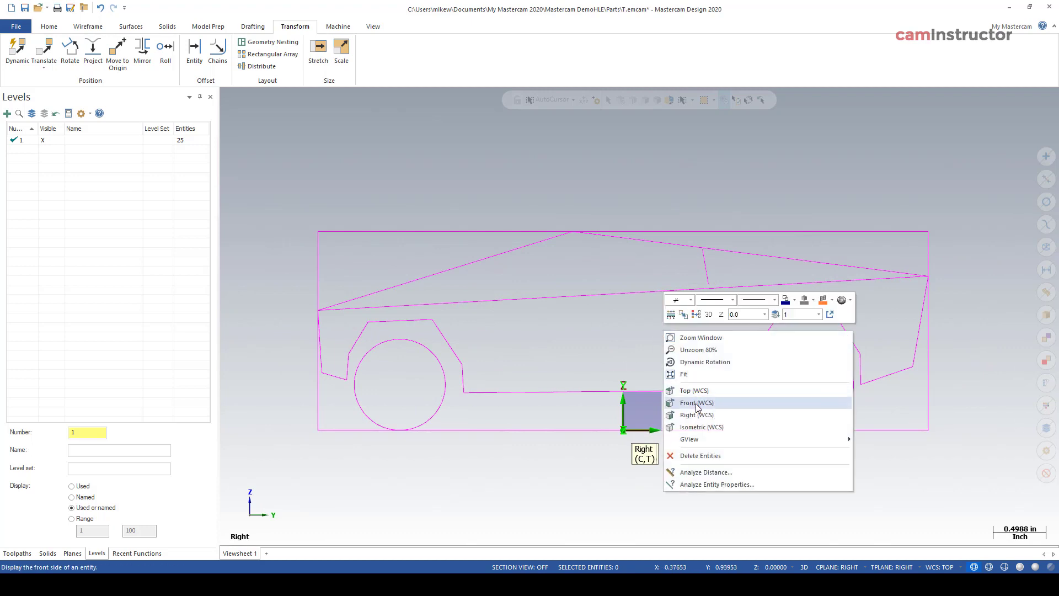
click(697, 403)
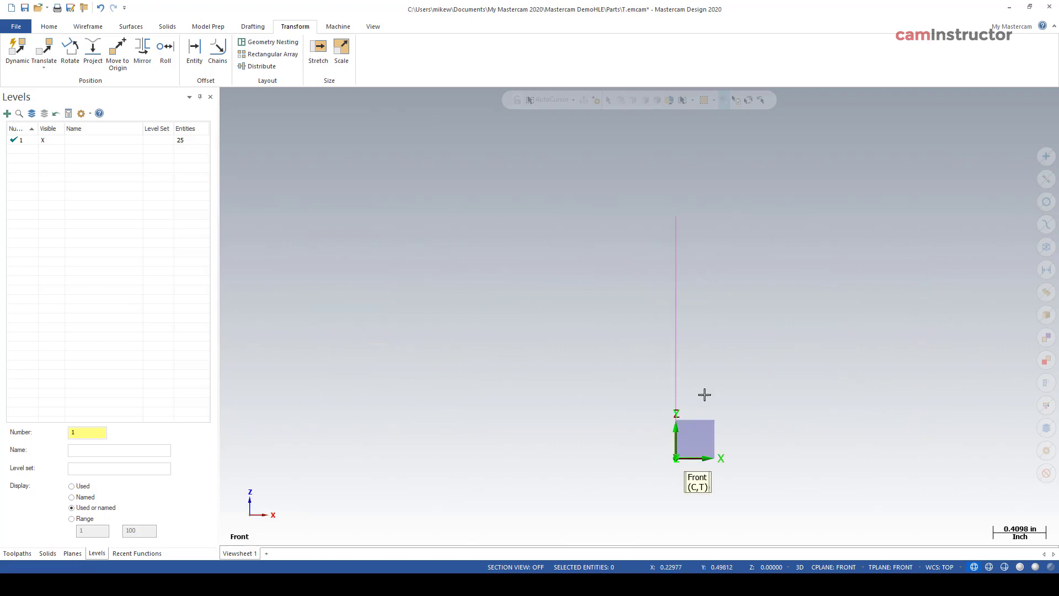
scroll(704, 394, down, 1)
scroll(715, 364, down, 2)
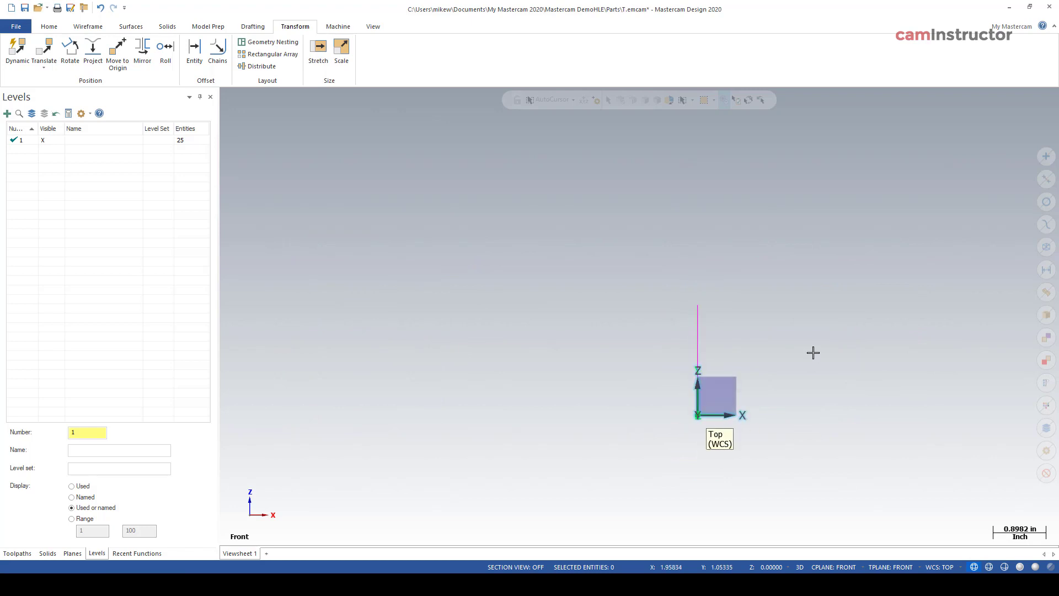
Step: Check the Front and Back views, then settle on Right (WCS) showing the whole outline
middle_drag(812, 353, 766, 360)
right_click(775, 322)
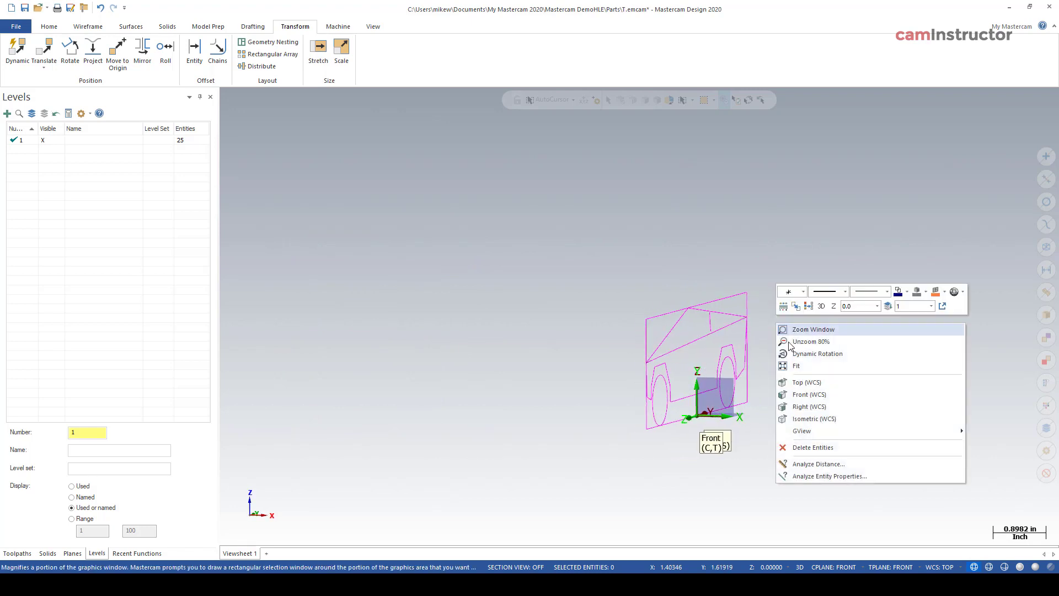
click(819, 394)
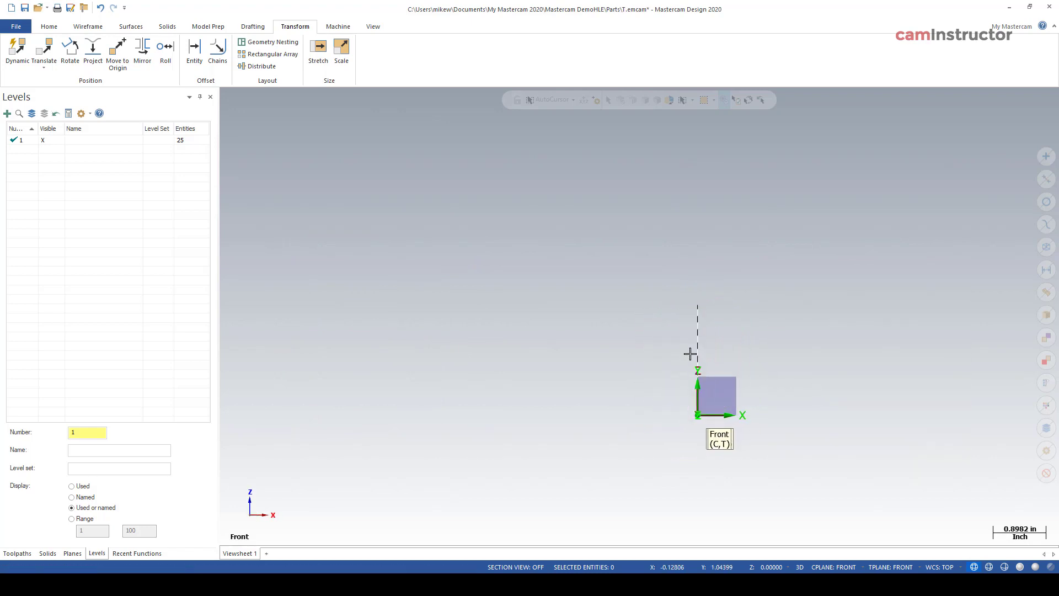
right_click(672, 346)
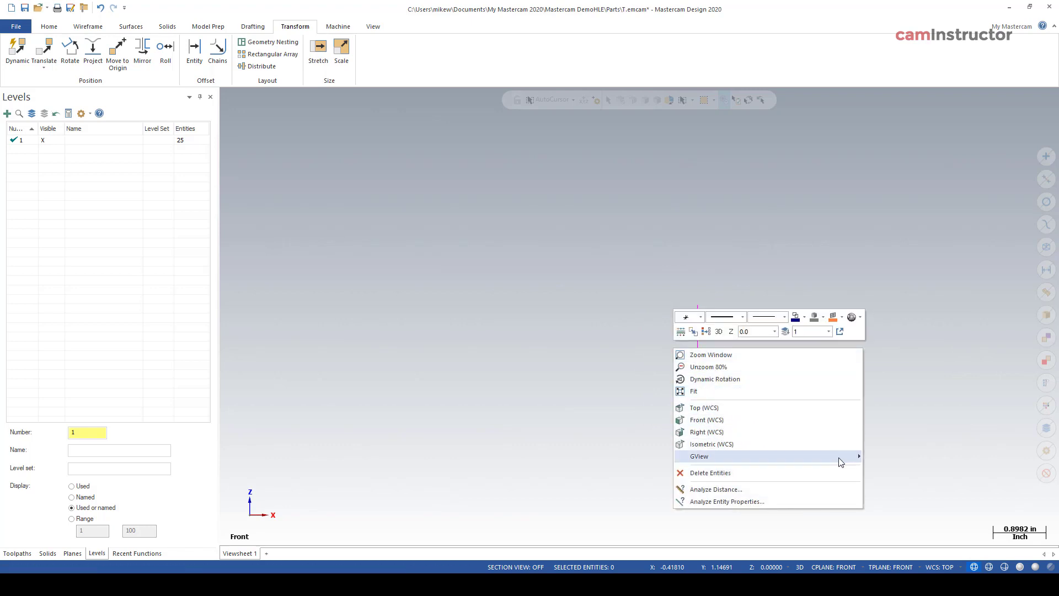
mouse_move(699, 455)
click(888, 472)
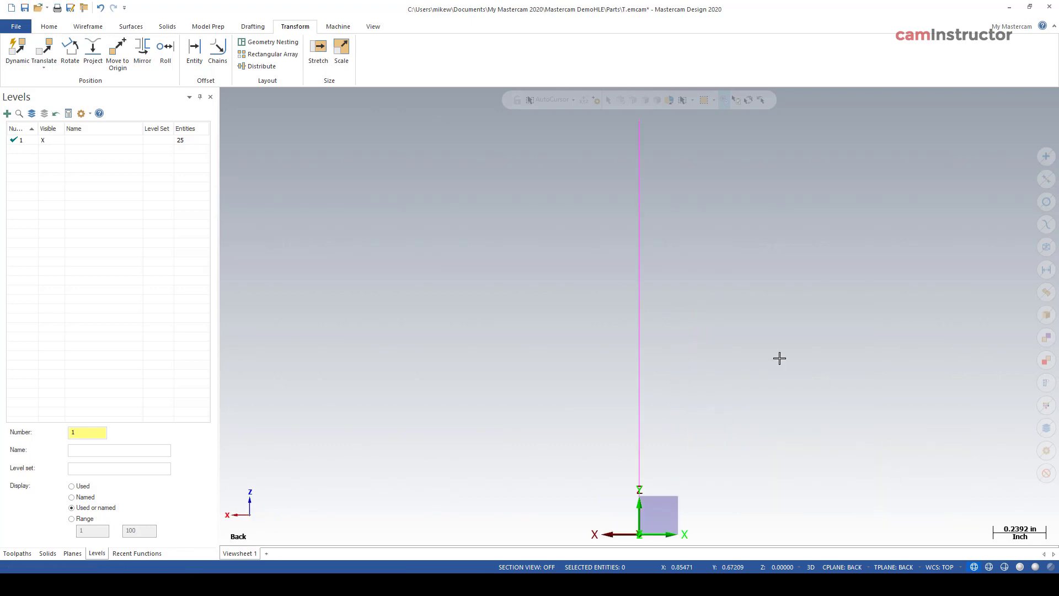
scroll(581, 389, down, 1)
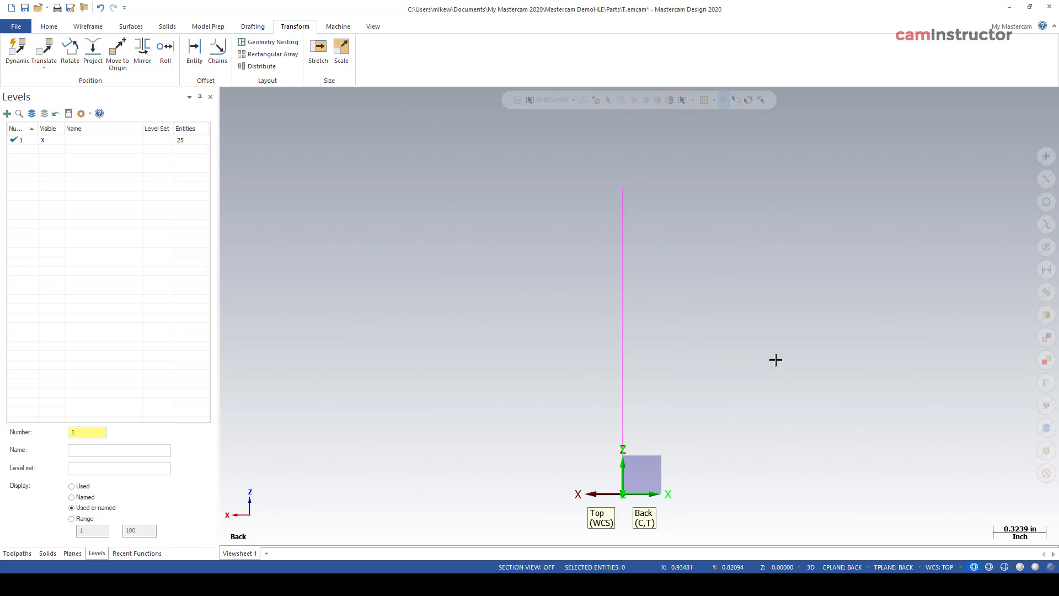
right_click(492, 336)
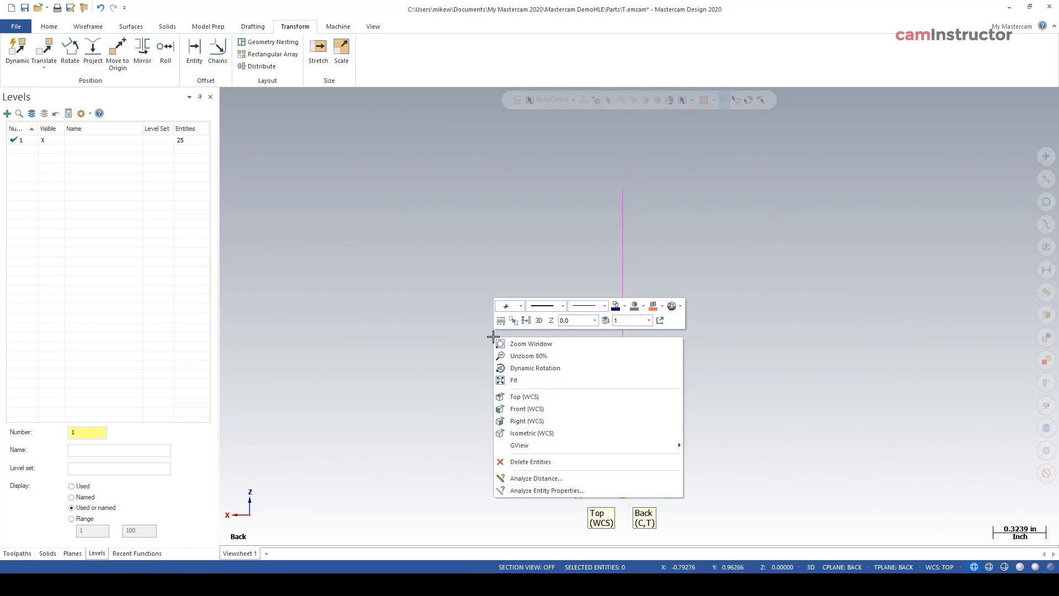
click(542, 420)
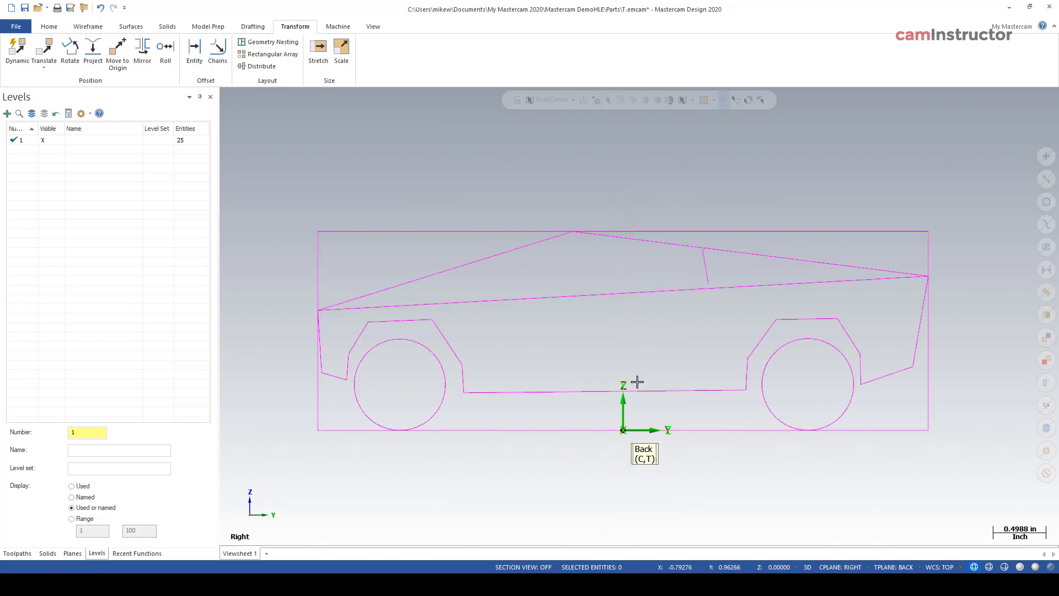
Step: Orbit around the upright truck wireframe to check its orientation from oblique angles
mouse_move(376, 402)
middle_down()
mouse_move(518, 433)
mouse_move(490, 428)
middle_up()
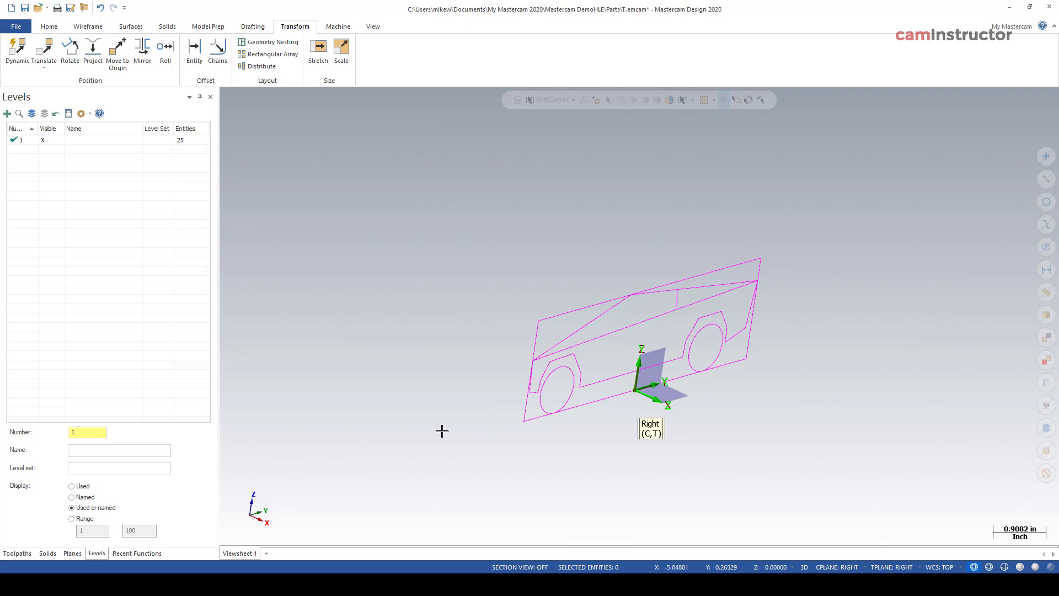
middle_drag(421, 439, 413, 417)
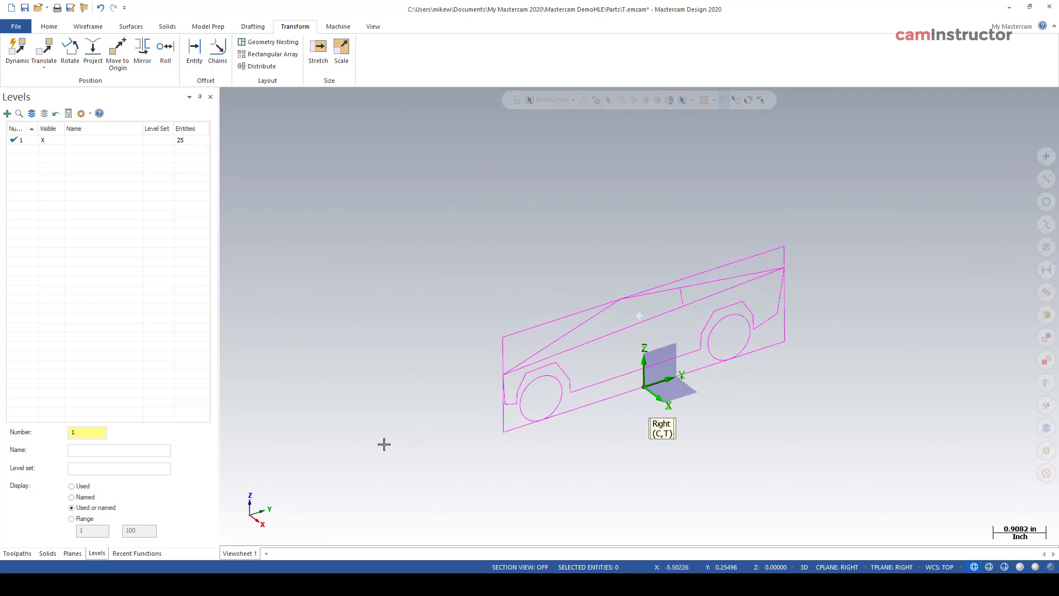
right_click(413, 416)
click(536, 458)
scroll(536, 458, down, 2)
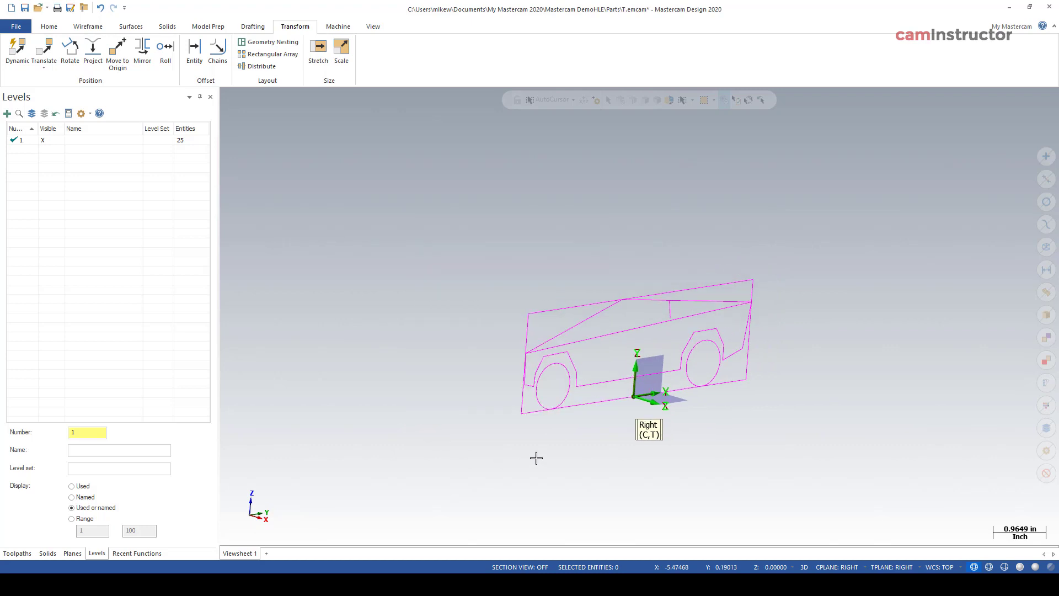
scroll(535, 457, down, 1)
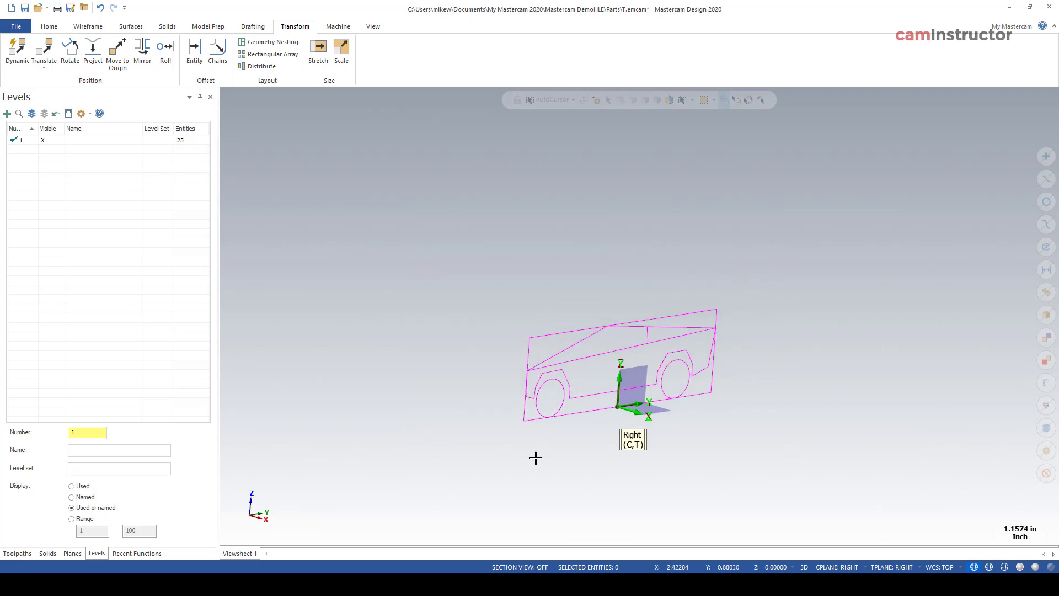
middle_drag(533, 458, 516, 465)
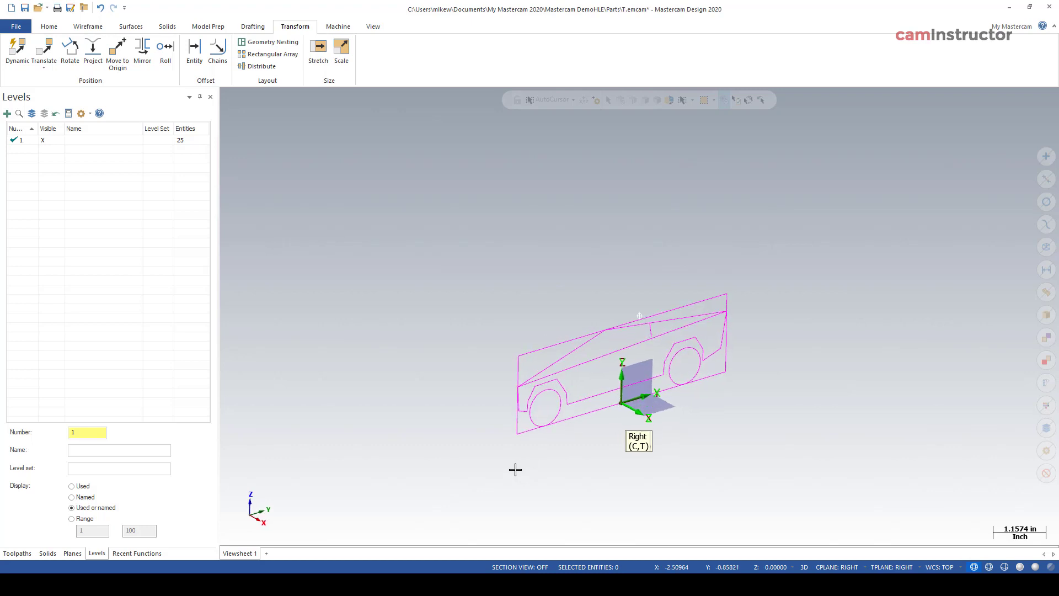
scroll(458, 427, down, 1)
scroll(457, 427, up, 1)
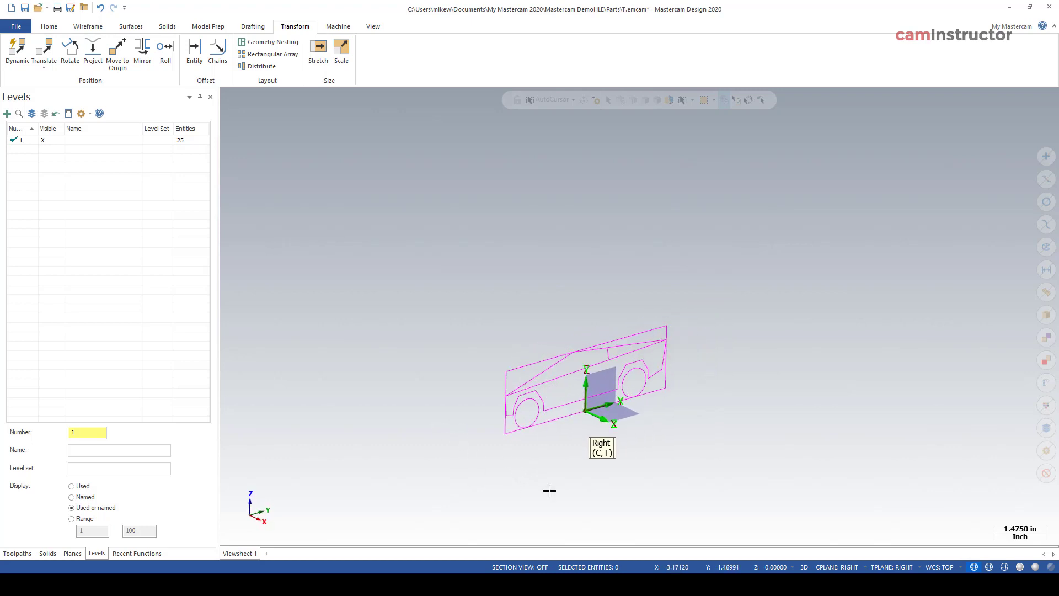
scroll(548, 490, up, 1)
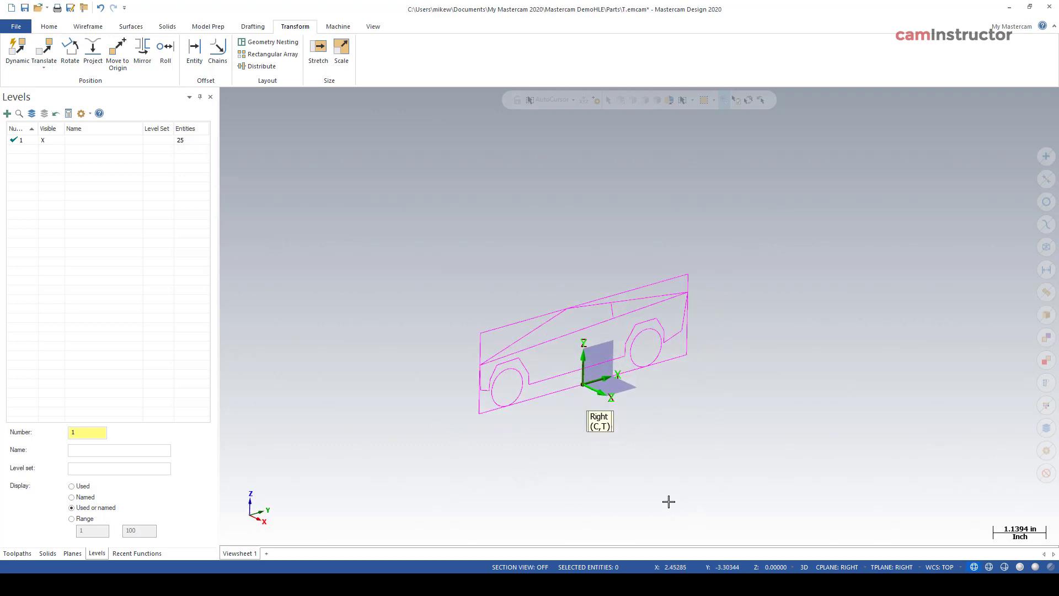